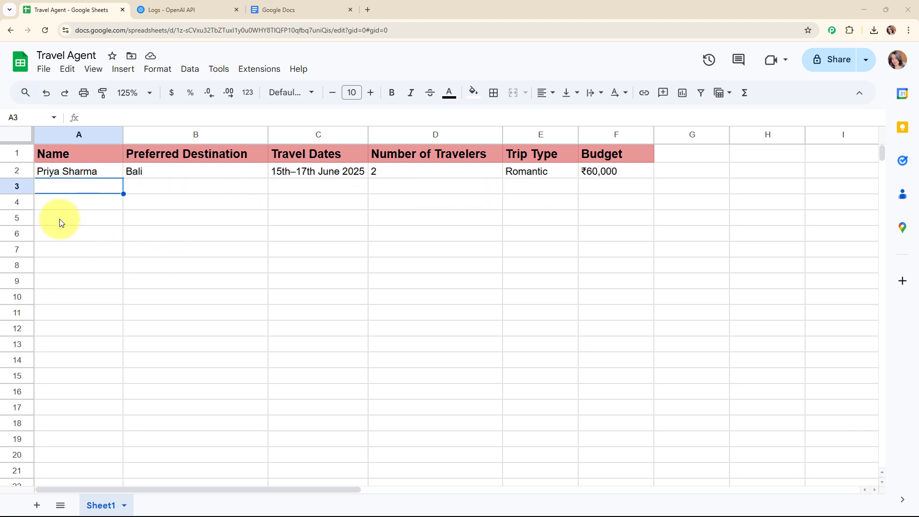
- View the OpenAI API logs page and open the Bali travel itinerary document in Google Docs
{"action": "left_click", "coordinate": [185, 3]}
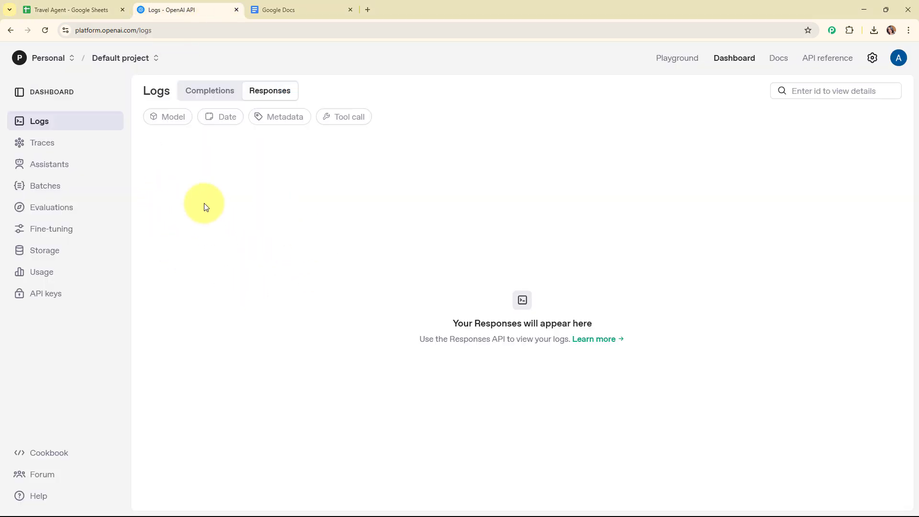
{"action": "left_click", "coordinate": [272, 6]}
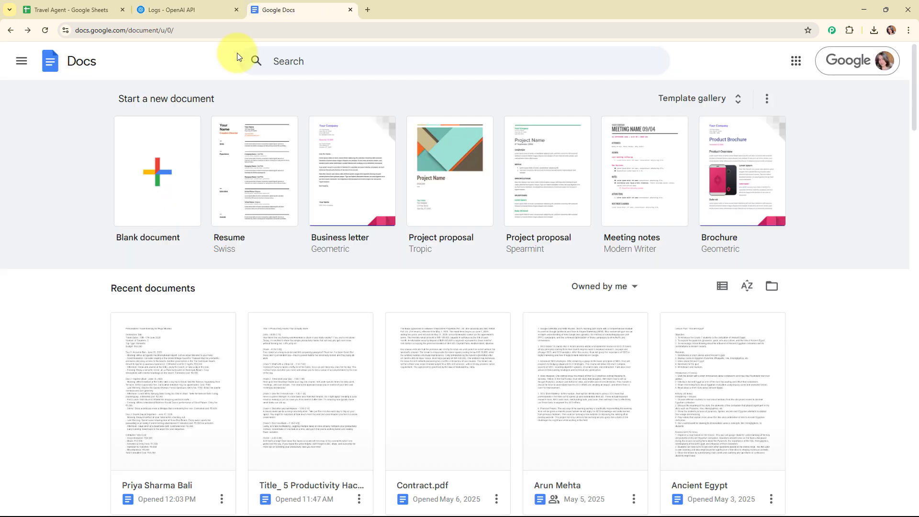
{"action": "left_click", "coordinate": [156, 365]}
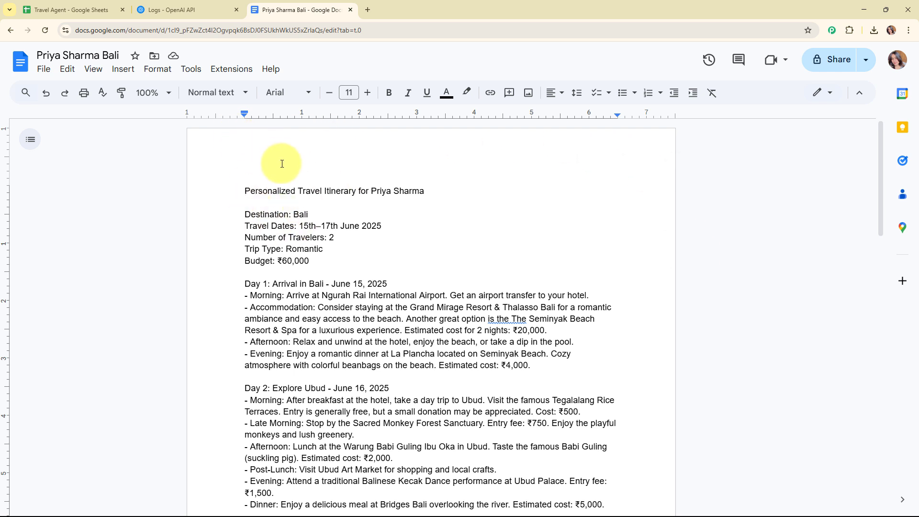
{"action": "left_click", "coordinate": [67, 3]}
{"action": "left_click", "coordinate": [189, 6]}
{"action": "left_click", "coordinate": [302, 4]}
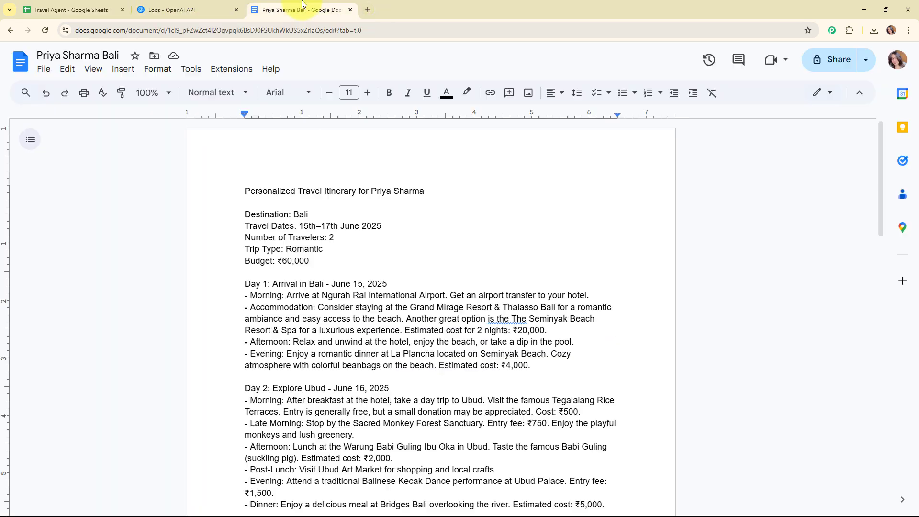
- Add a traveler in row 3 of the Travel Agent spreadsheet: Manali, 1st–4th May 2025, 4 travelers, Family, ₹45,000, and check the cells
{"action": "left_click", "coordinate": [75, 6]}
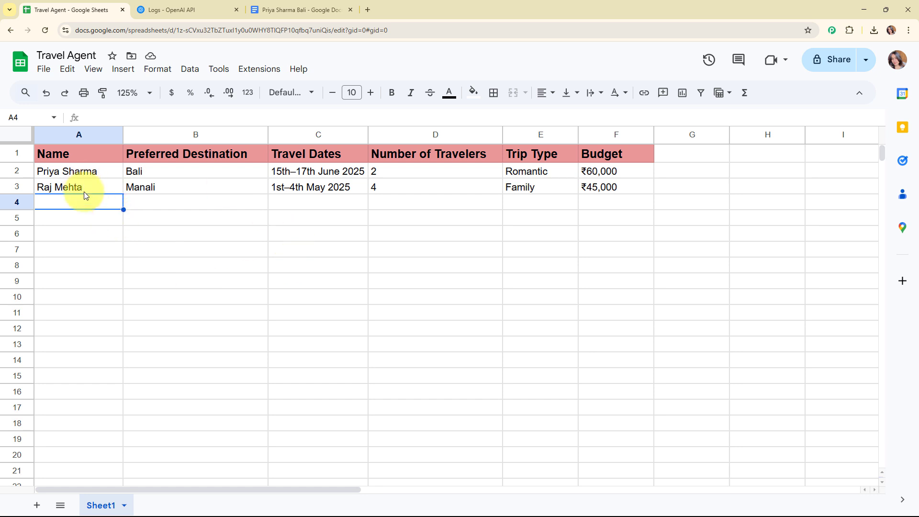
{"action": "left_click", "coordinate": [196, 189]}
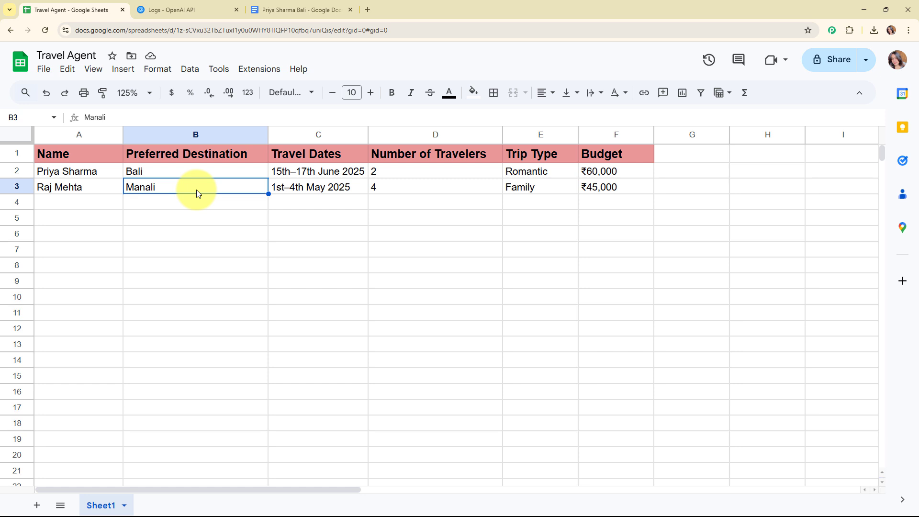
{"action": "left_click", "coordinate": [352, 192]}
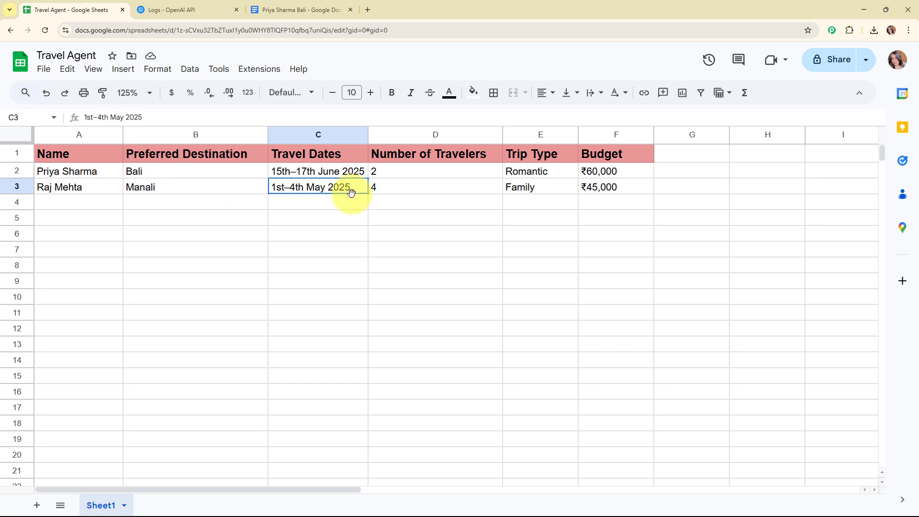
{"action": "left_click", "coordinate": [489, 195]}
{"action": "left_click", "coordinate": [546, 190]}
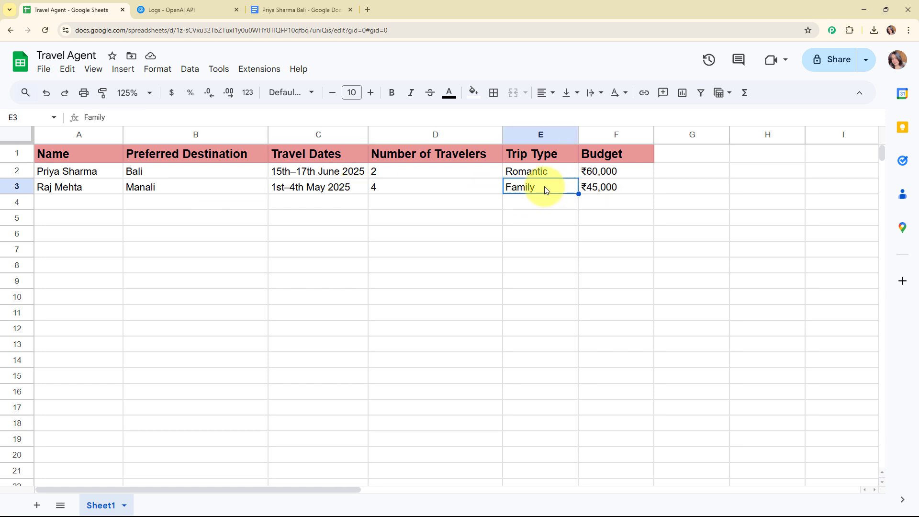
{"action": "left_click", "coordinate": [626, 191]}
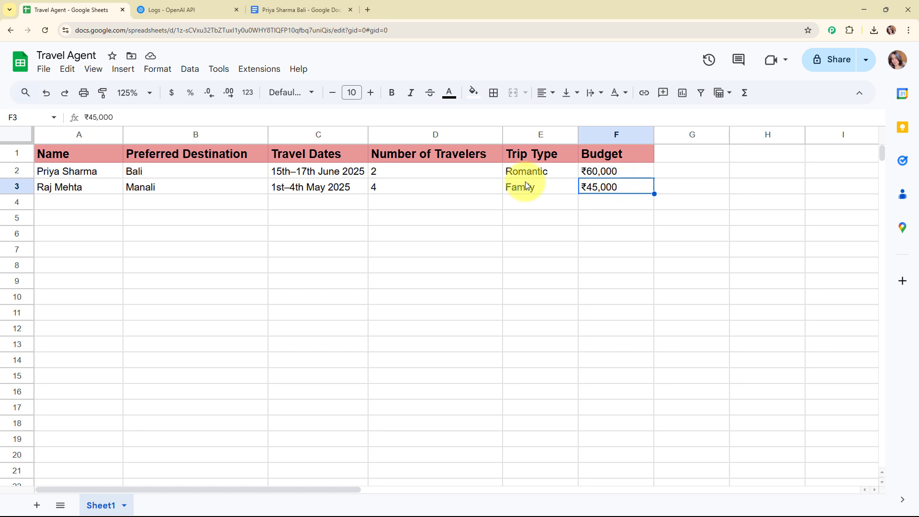
{"action": "left_click", "coordinate": [80, 204]}
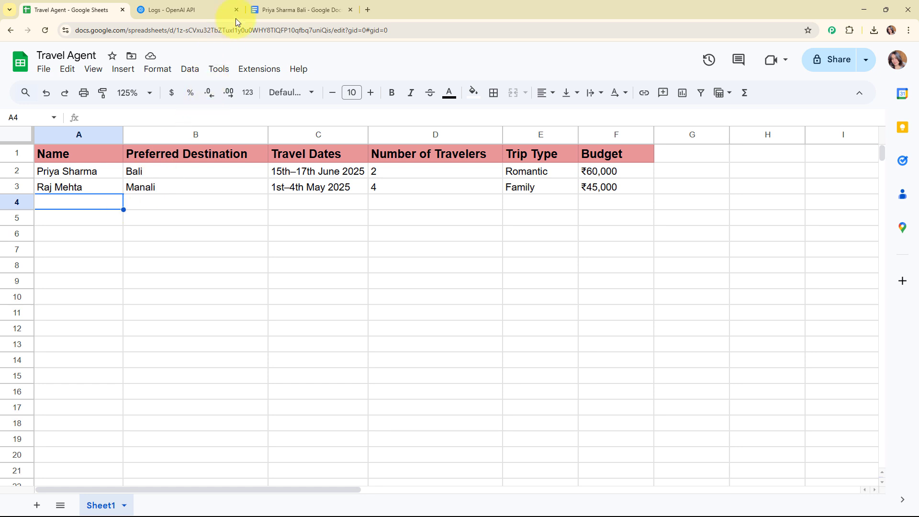
- Return to the Google Docs home page, open the Manali itinerary document and read it through to its end
{"action": "left_click", "coordinate": [261, 9]}
{"action": "key", "text": "alt+Left"}
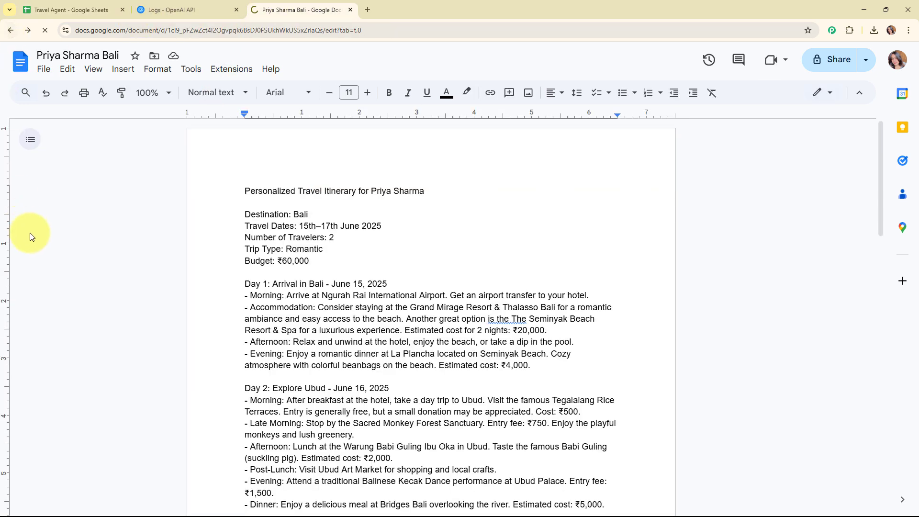
{"action": "scroll", "coordinate": [227, 252], "scroll_direction": "down", "scroll_amount": 2}
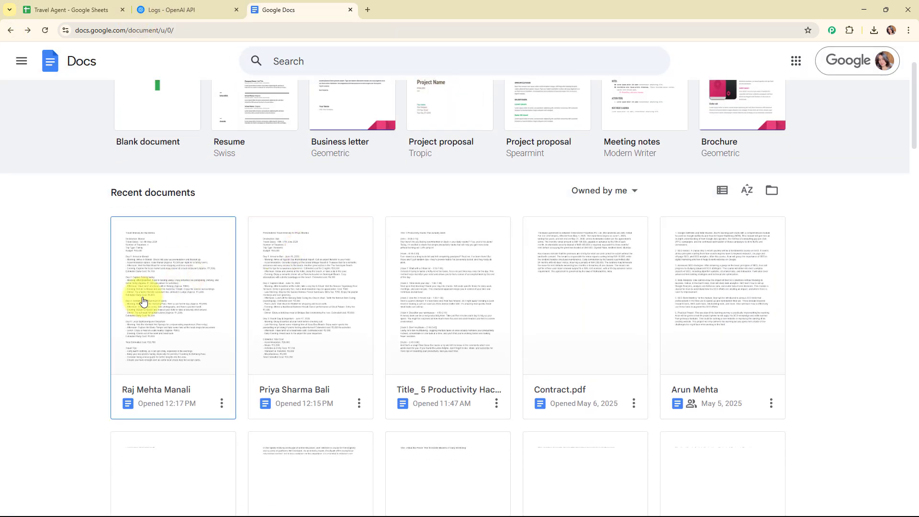
{"action": "left_click", "coordinate": [142, 300]}
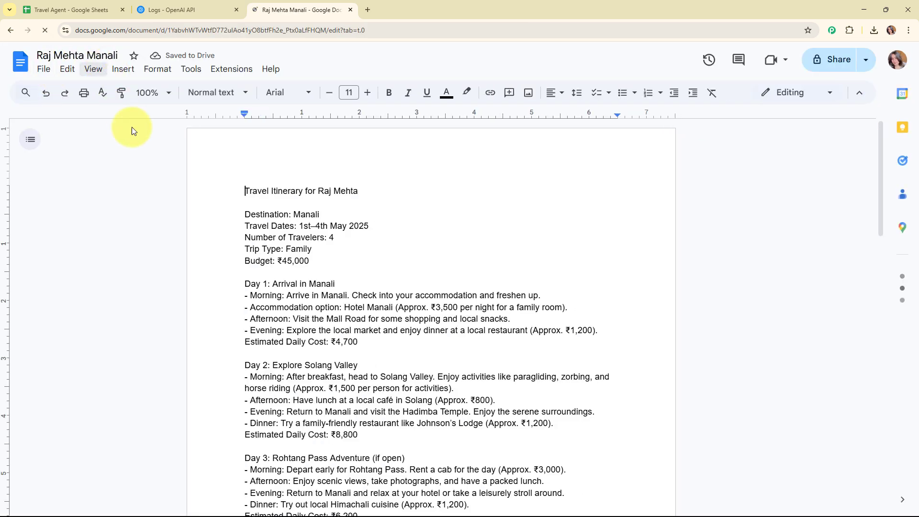
{"action": "scroll", "coordinate": [750, 244], "scroll_direction": "down", "scroll_amount": 2}
{"action": "scroll", "coordinate": [749, 244], "scroll_direction": "down", "scroll_amount": 6}
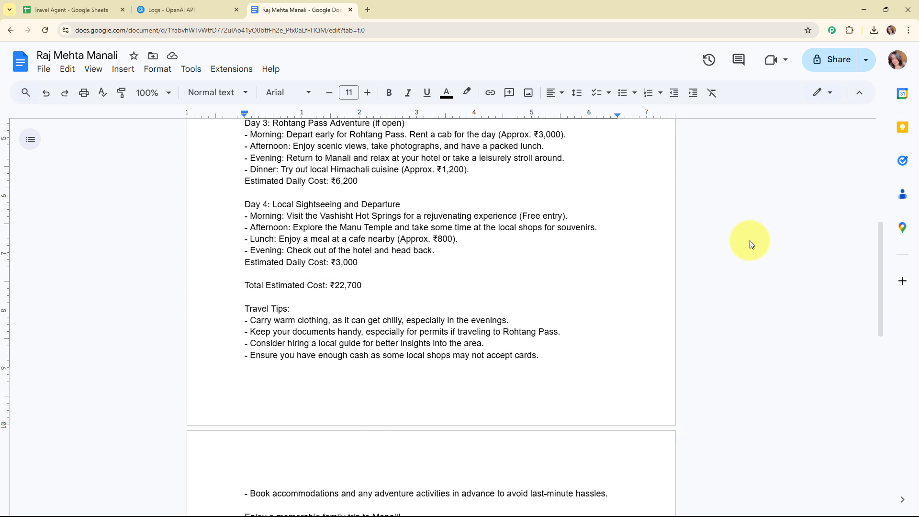
{"action": "scroll", "coordinate": [750, 255], "scroll_direction": "down", "scroll_amount": 1}
{"action": "scroll", "coordinate": [750, 256], "scroll_direction": "down", "scroll_amount": 2}
{"action": "scroll", "coordinate": [750, 257], "scroll_direction": "up", "scroll_amount": 7}
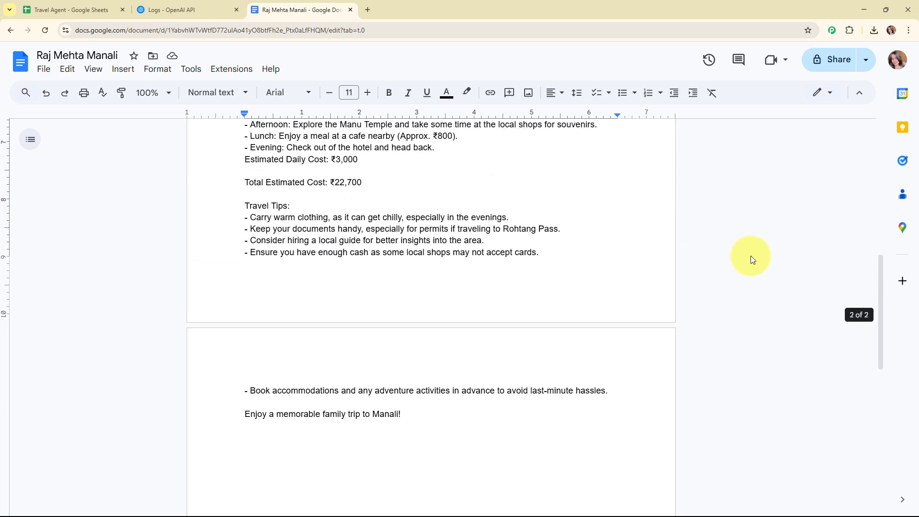
{"action": "scroll", "coordinate": [750, 257], "scroll_direction": "up", "scroll_amount": 5}
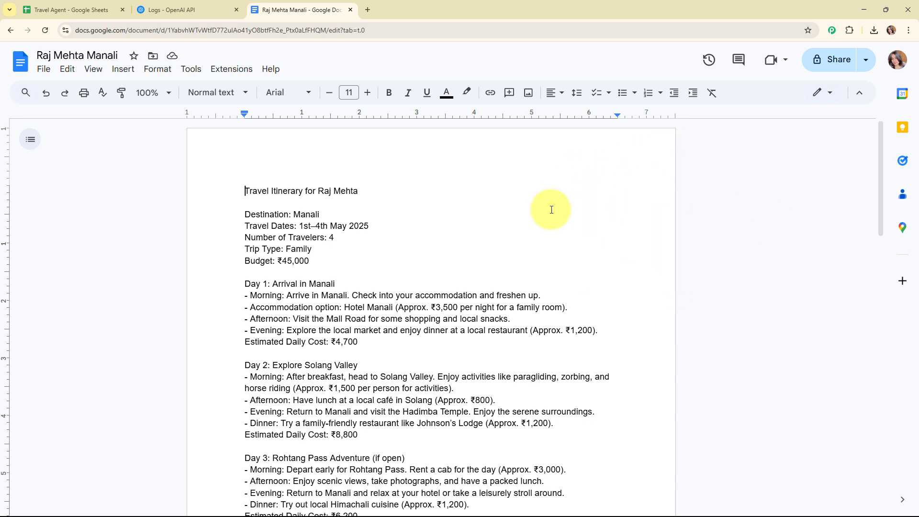
{"action": "left_click", "coordinate": [43, 4]}
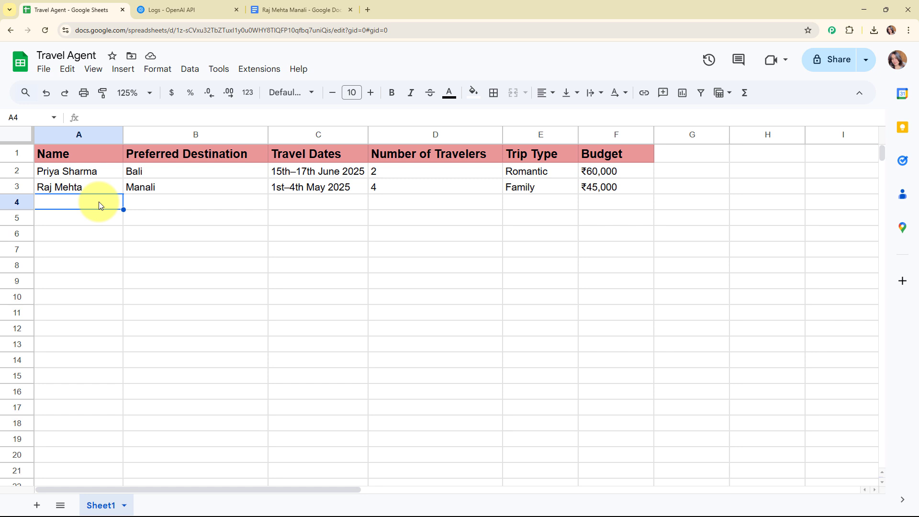
{"action": "left_click", "coordinate": [187, 8]}
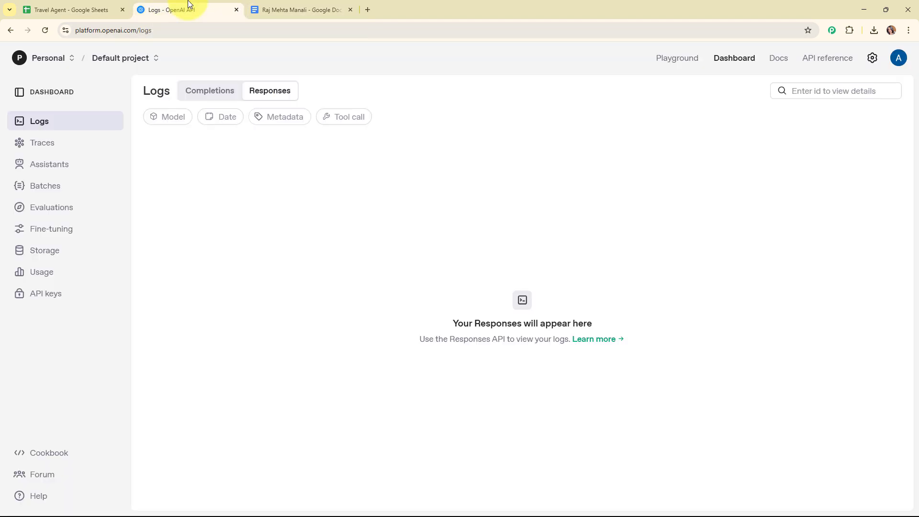
{"action": "left_click", "coordinate": [289, 5]}
- Open the Pabbly Connect website at pabbly.com/connect/ in a new browser tab
{"action": "left_click", "coordinate": [368, 9]}
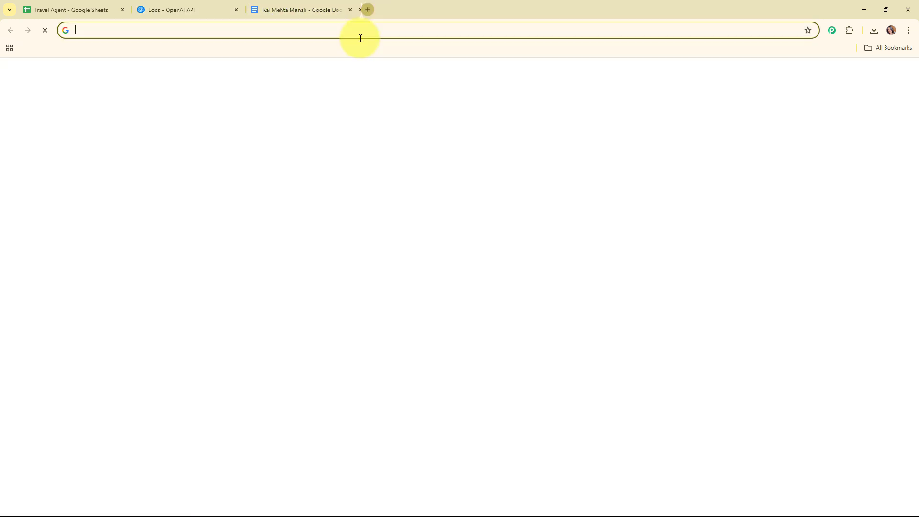
{"action": "type", "text": "pabbly"}
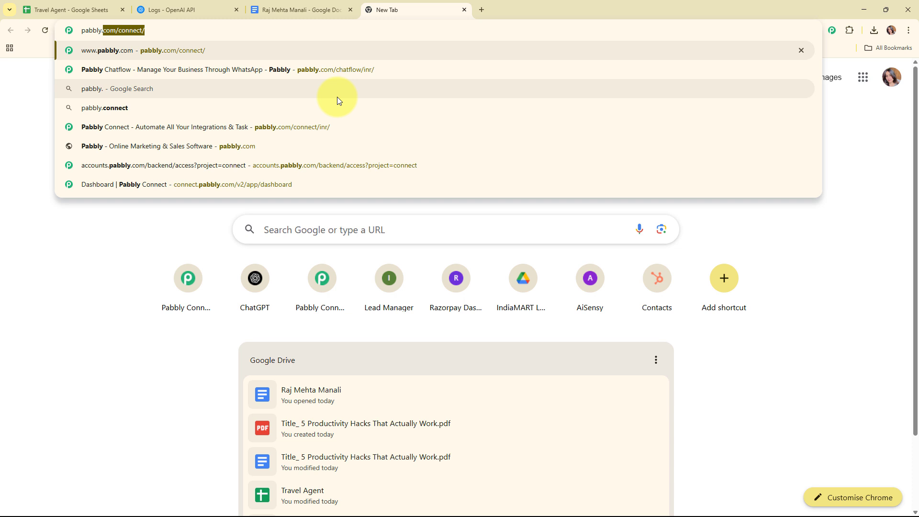
{"action": "type", "text": ".com/"}
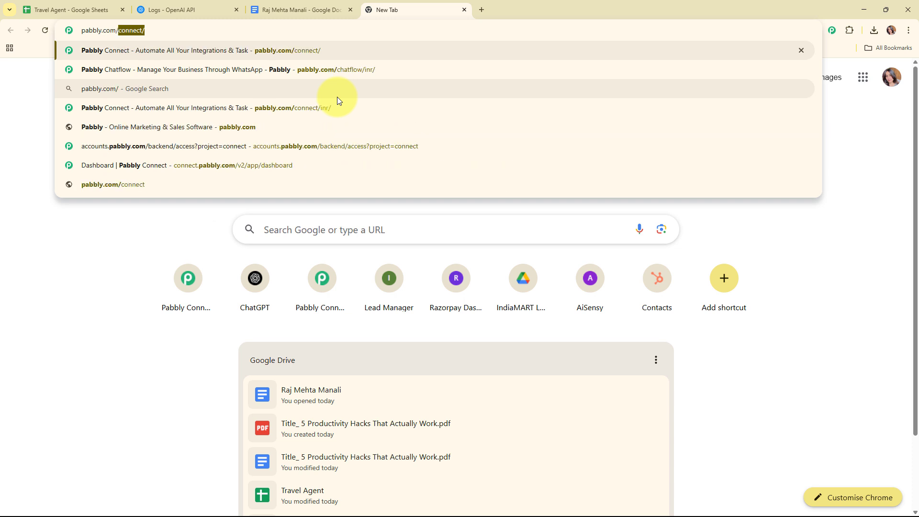
{"action": "key", "text": "Return"}
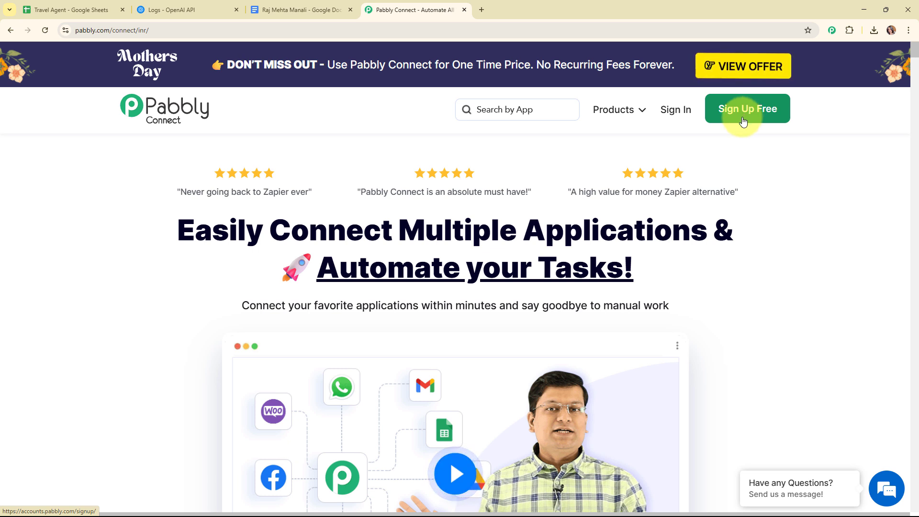
- Sign in to Pabbly and access the Pabbly Connect dashboard from the list of Pabbly apps
{"action": "left_click", "coordinate": [673, 118]}
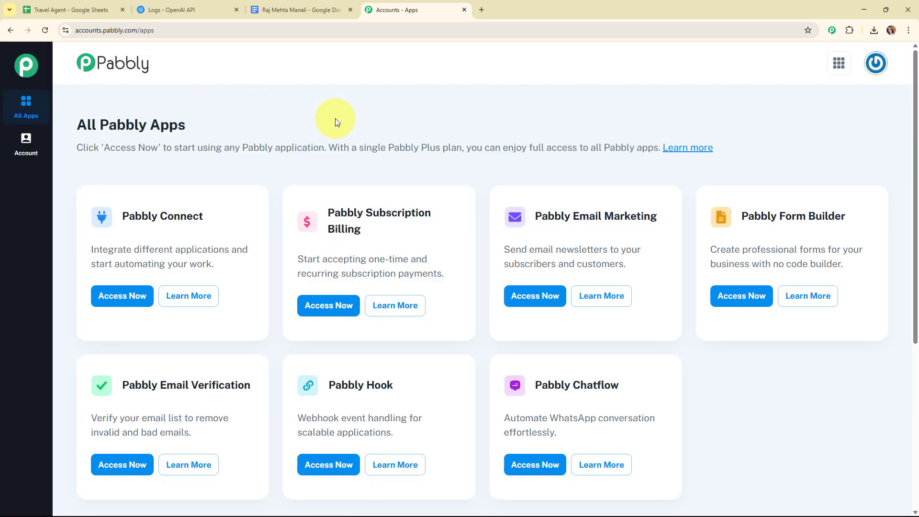
{"action": "left_click_drag", "start_coordinate": [67, 128], "coordinate": [257, 120]}
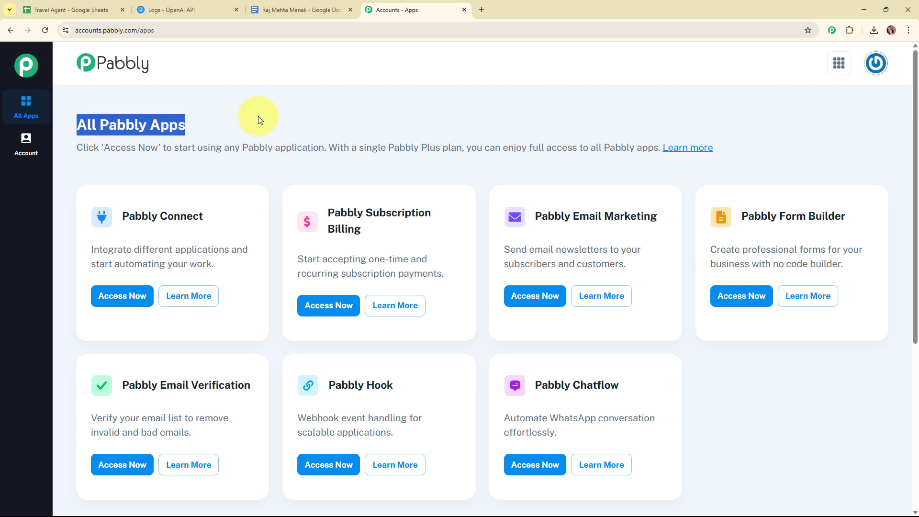
{"action": "left_click", "coordinate": [291, 104]}
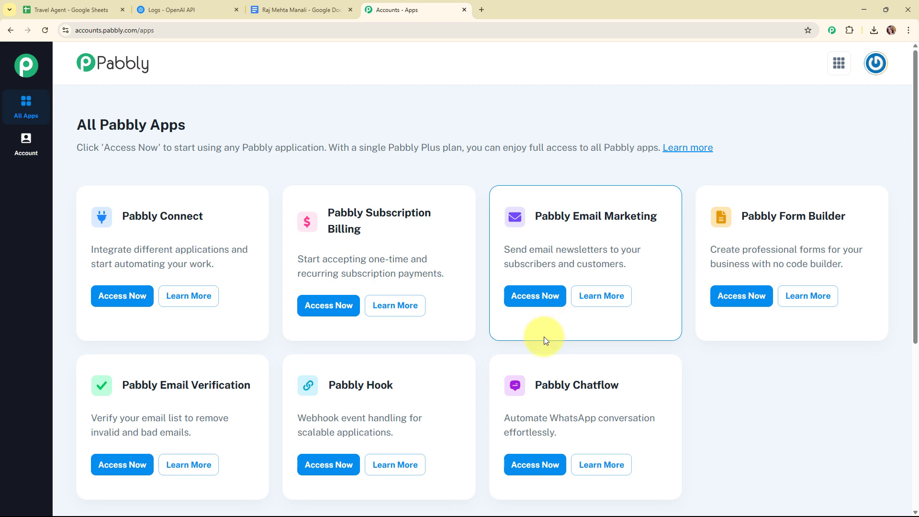
{"action": "left_click", "coordinate": [134, 301]}
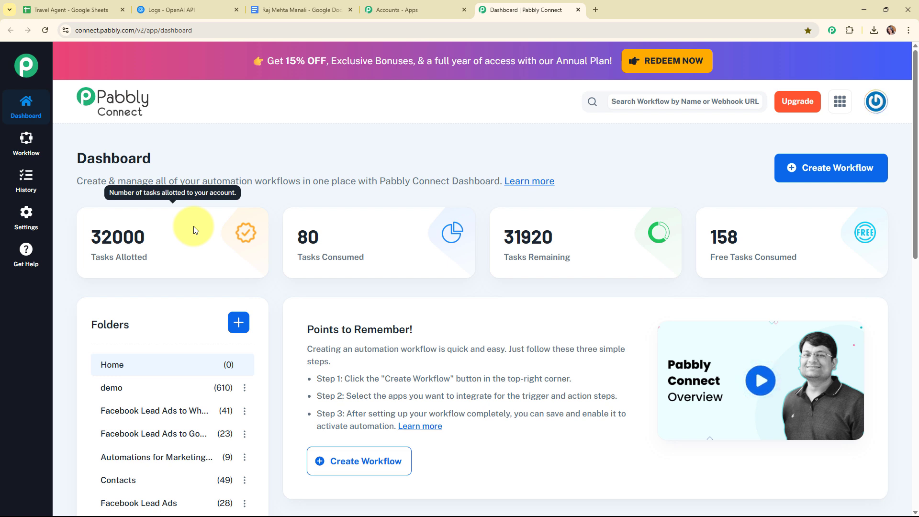
- Start a new workflow named "Create AI Travel Agent using Pabbly Connect" and select the Automations folder for it
{"action": "left_click", "coordinate": [837, 180]}
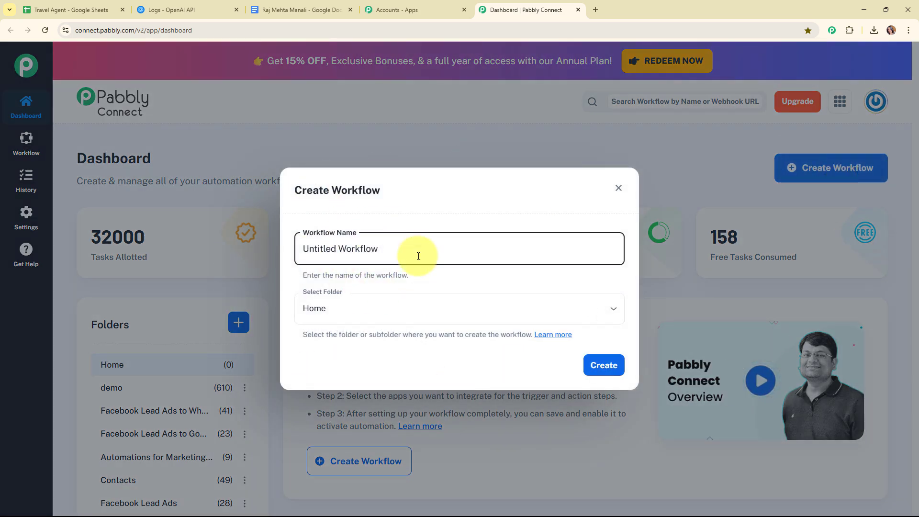
{"action": "left_click_drag", "start_coordinate": [418, 256], "coordinate": [253, 262]}
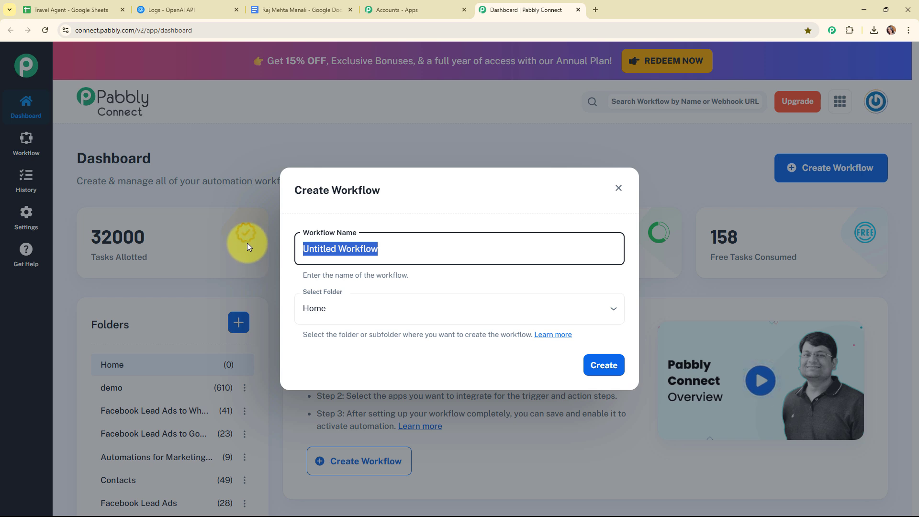
{"action": "type", "text": "Create AI Travel Agent using Pabbly Connect"}
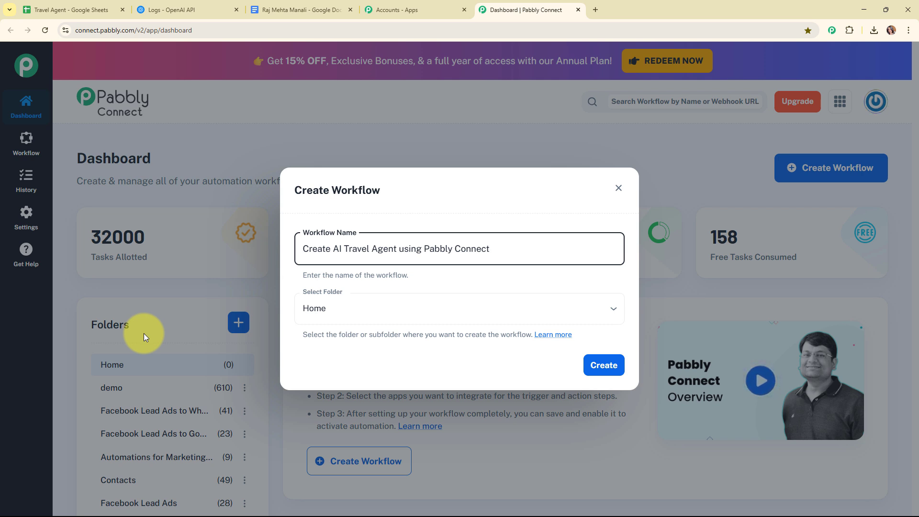
{"action": "left_click", "coordinate": [395, 306]}
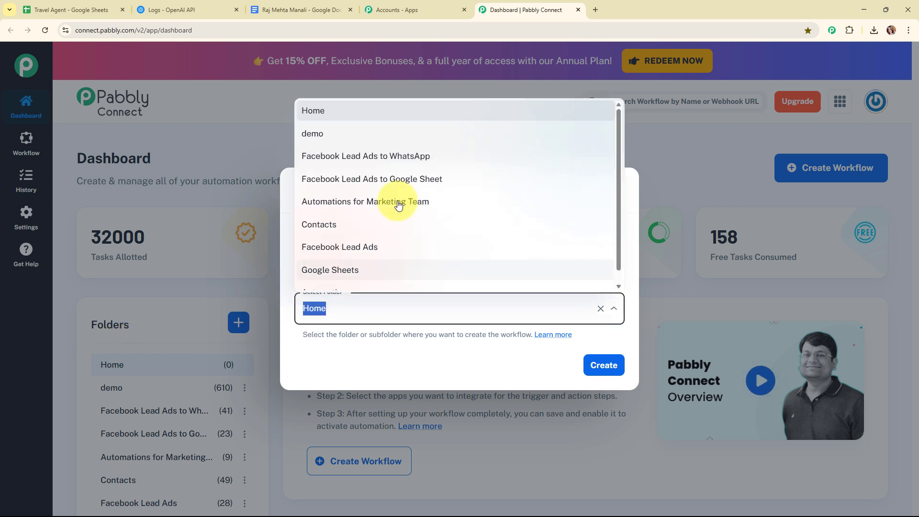
{"action": "left_click", "coordinate": [406, 283]}
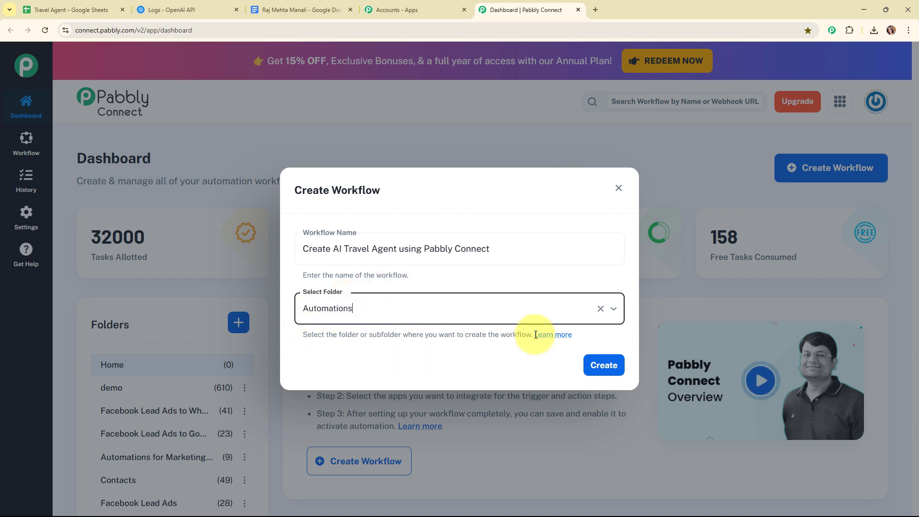
- Open the help article about workflow folders and read through its sharing, workflow management and team member sections
{"action": "left_click", "coordinate": [567, 338]}
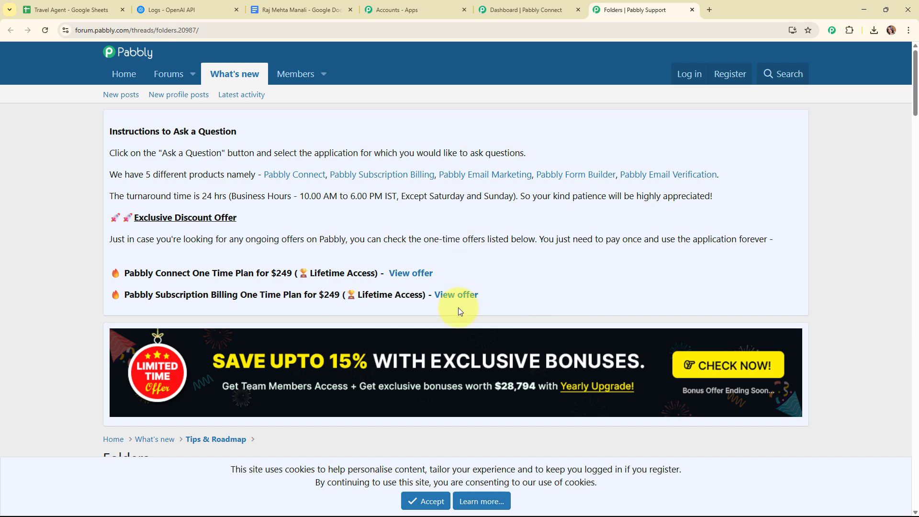
{"action": "scroll", "coordinate": [521, 313], "scroll_direction": "down", "scroll_amount": 8}
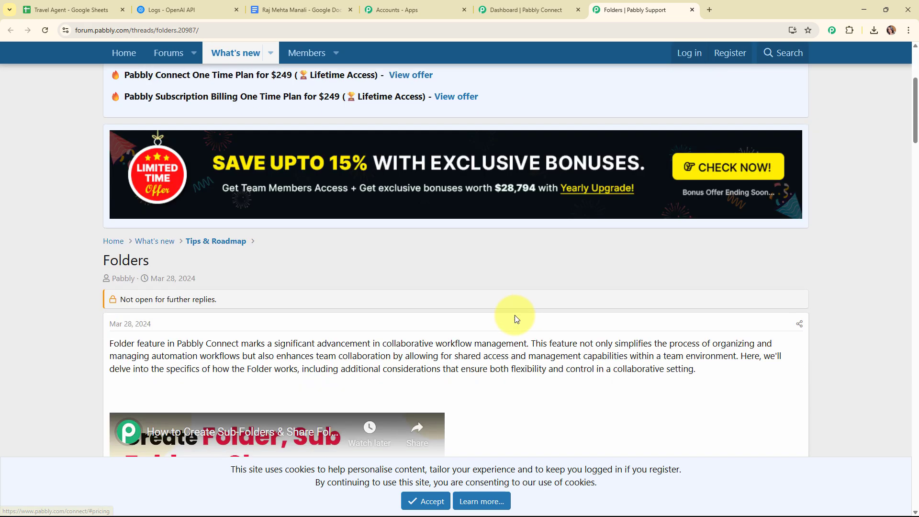
{"action": "scroll", "coordinate": [516, 315], "scroll_direction": "down", "scroll_amount": 7}
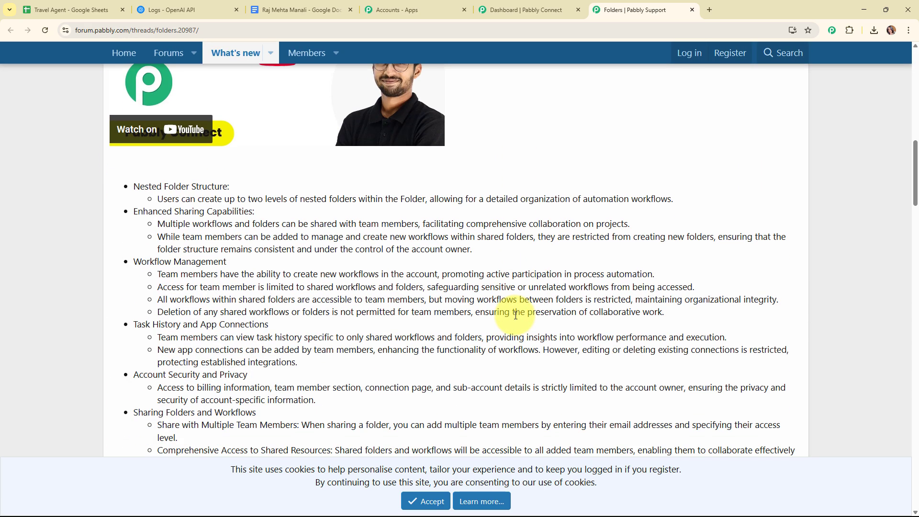
{"action": "scroll", "coordinate": [516, 315], "scroll_direction": "down", "scroll_amount": 2}
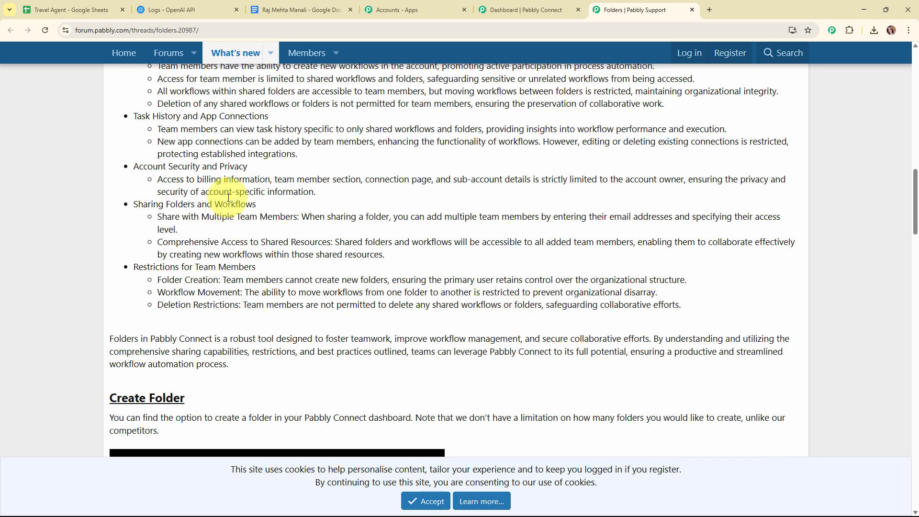
- Close the folder help article, create the workflow in the Automations folder, and collapse its trigger step
{"action": "left_click", "coordinate": [693, 9]}
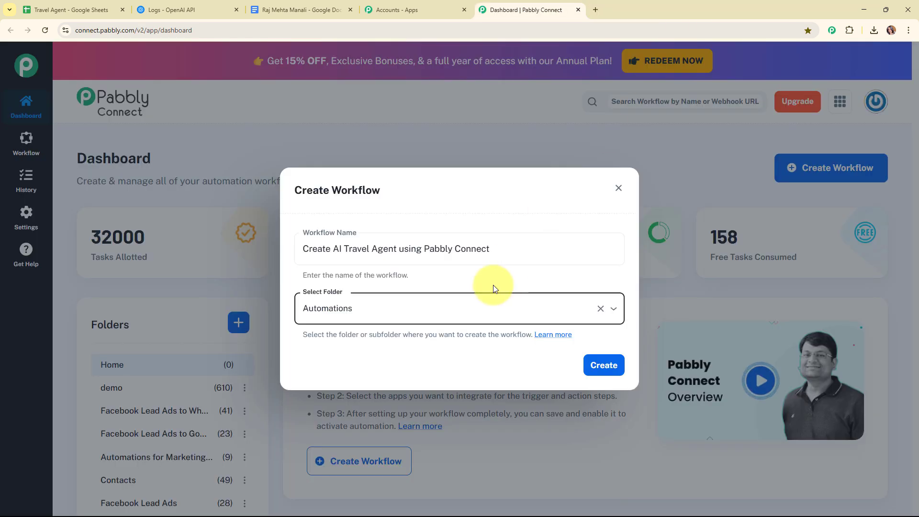
{"action": "left_click", "coordinate": [596, 367]}
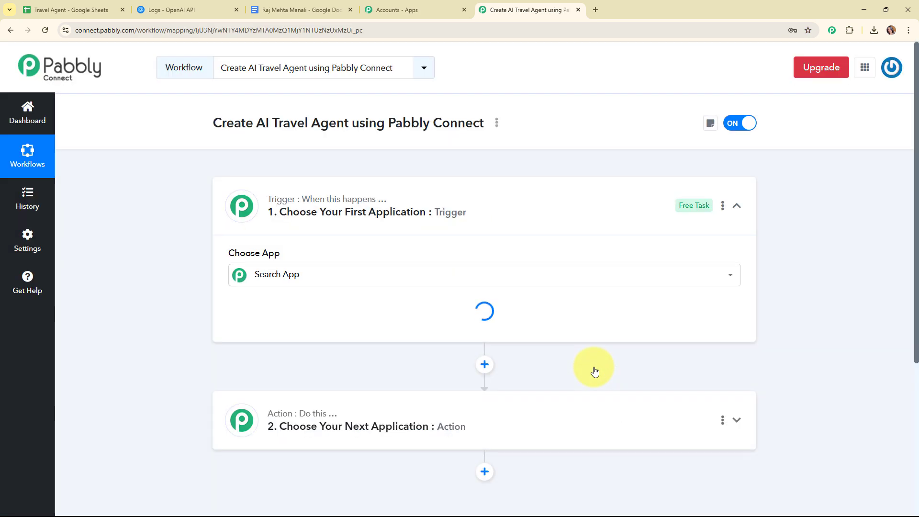
{"action": "left_click", "coordinate": [737, 207]}
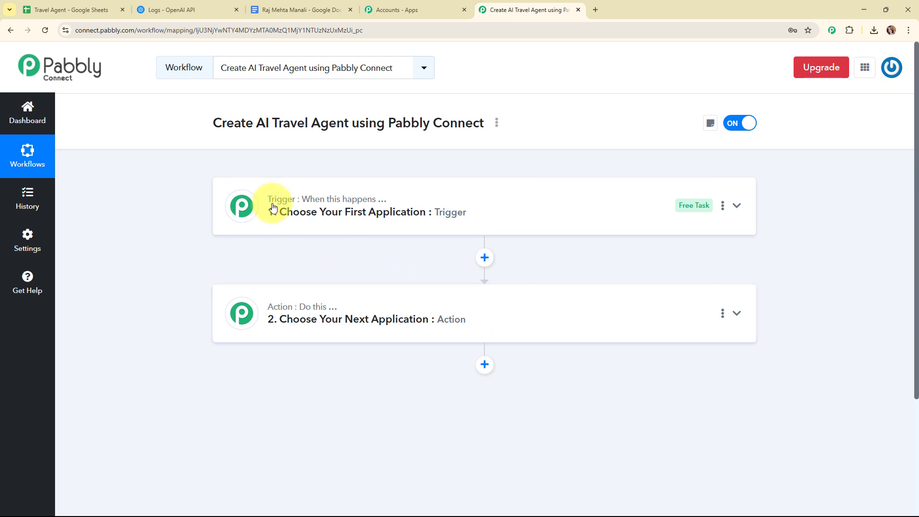
{"action": "mouse_move", "coordinate": [281, 314]}
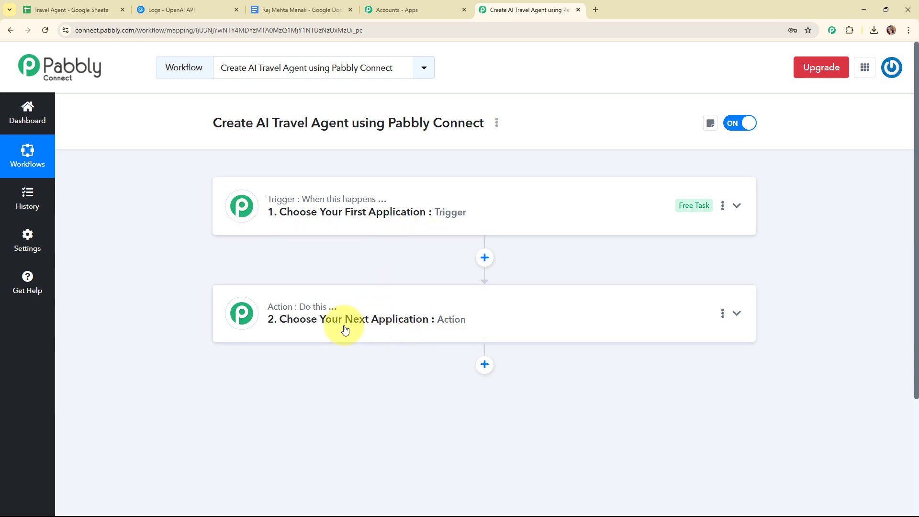
- Set the workflow's trigger app to Google Sheets with the trigger event New or Updated Spreadsheet Row
{"action": "left_click", "coordinate": [604, 213]}
{"action": "left_click", "coordinate": [350, 271]}
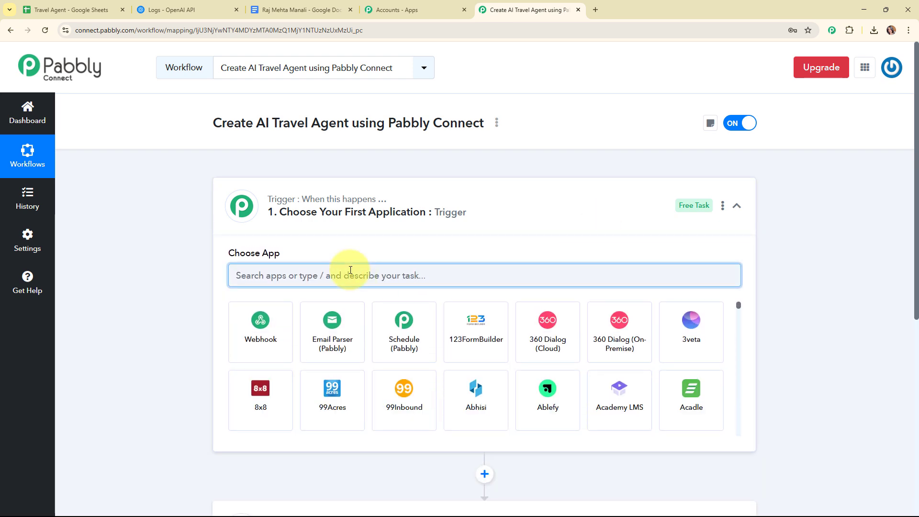
{"action": "type", "text": "goo"}
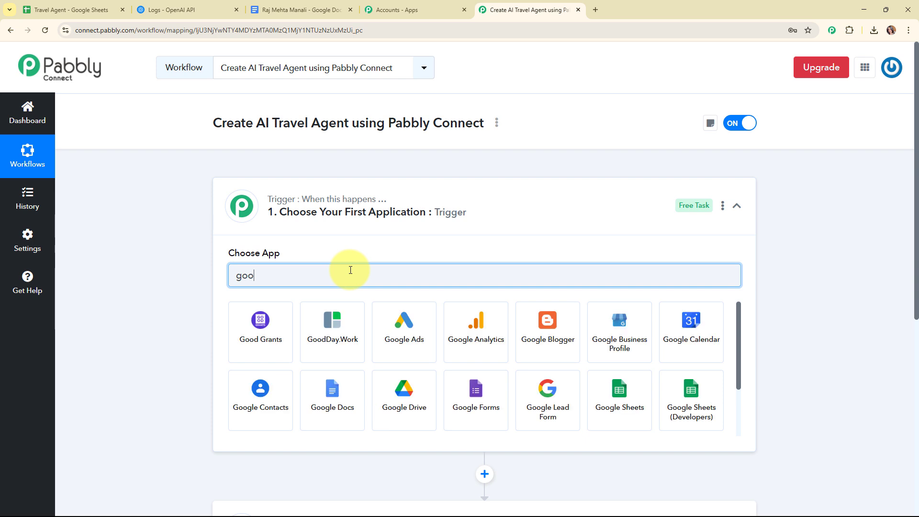
{"action": "left_click", "coordinate": [614, 403]}
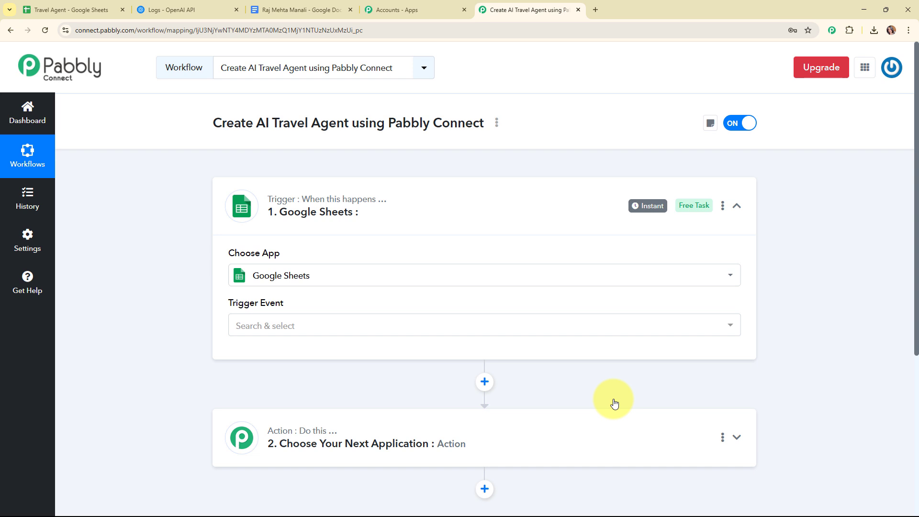
{"action": "left_click", "coordinate": [310, 321]}
{"action": "left_click", "coordinate": [309, 386]}
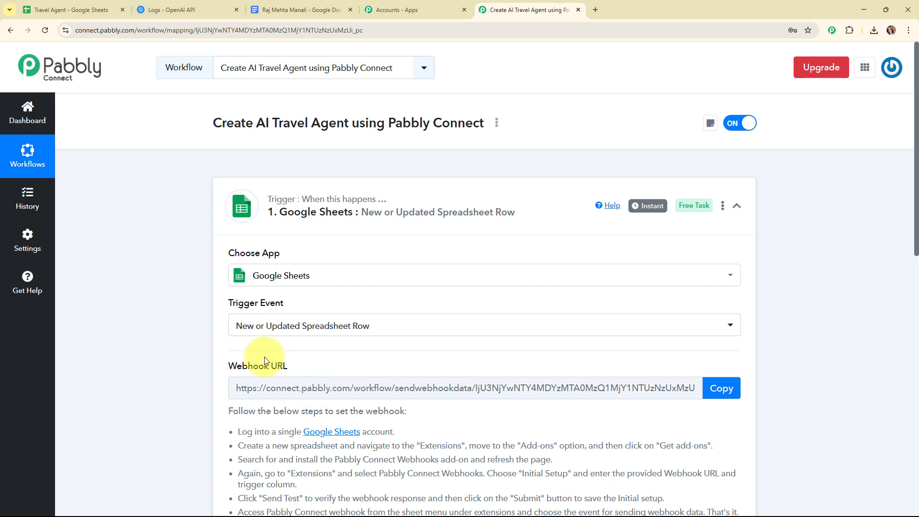
- Read the webhook setup instructions and copy the Google Sheets trigger's webhook URL
{"action": "left_click_drag", "start_coordinate": [231, 304], "coordinate": [284, 304]}
{"action": "scroll", "coordinate": [515, 342], "scroll_direction": "down", "scroll_amount": 2}
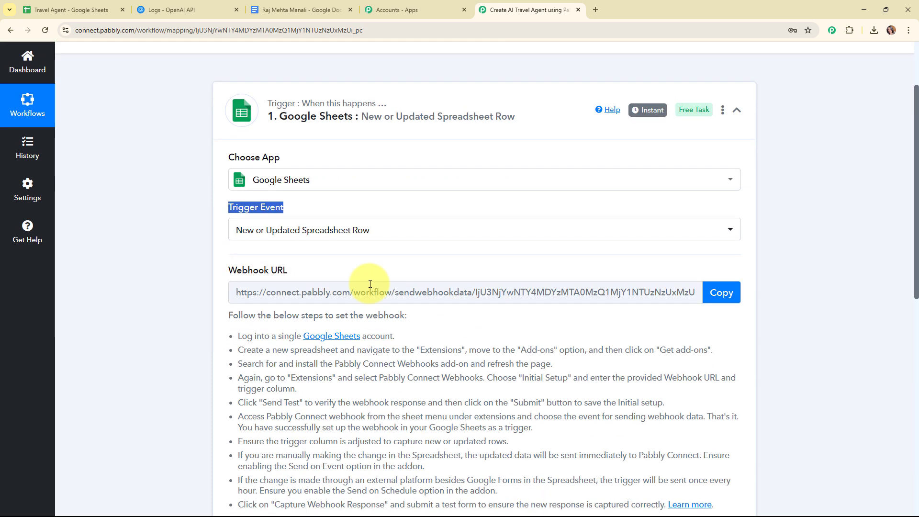
{"action": "left_click_drag", "start_coordinate": [225, 270], "coordinate": [335, 272]}
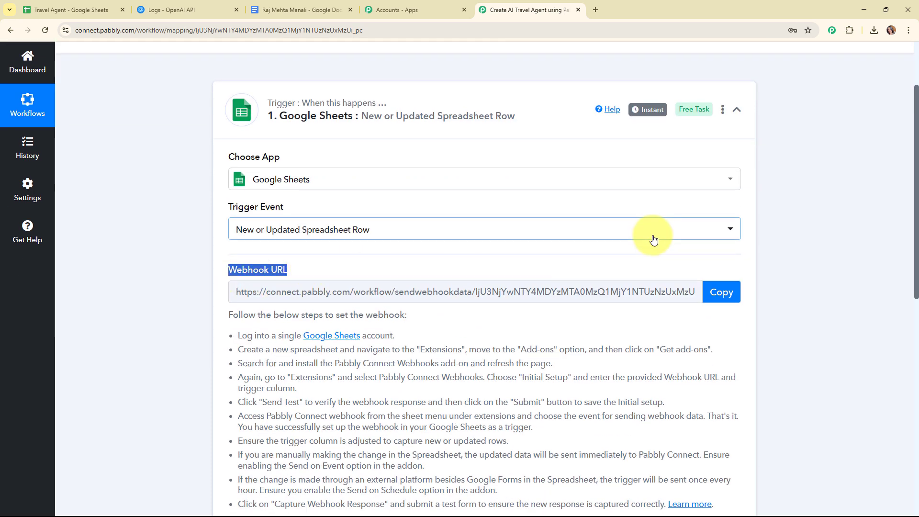
{"action": "scroll", "coordinate": [651, 234], "scroll_direction": "down", "scroll_amount": 1}
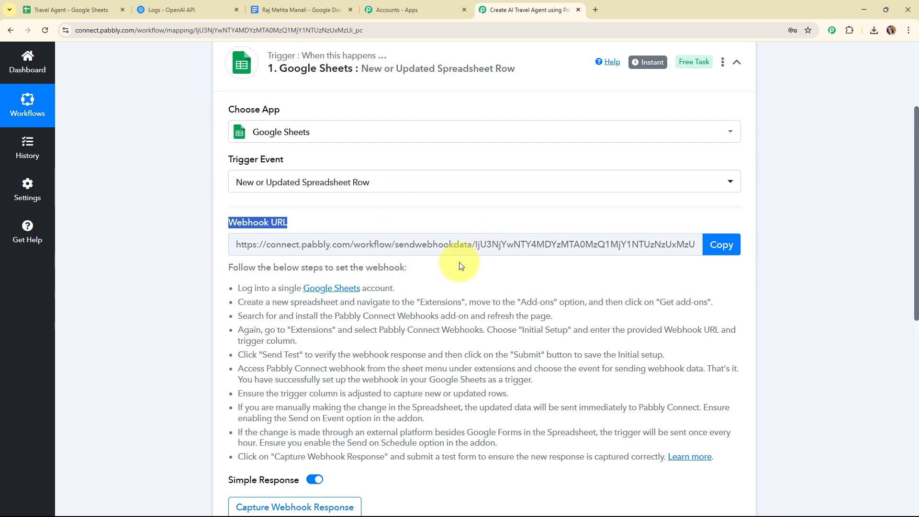
{"action": "scroll", "coordinate": [472, 258], "scroll_direction": "down", "scroll_amount": 2}
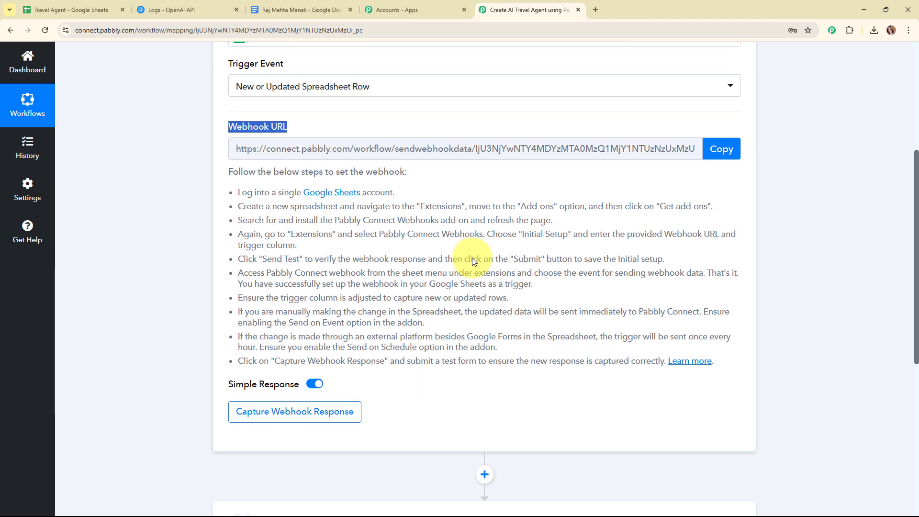
{"action": "left_click_drag", "start_coordinate": [235, 192], "coordinate": [328, 385]}
{"action": "left_click", "coordinate": [722, 153]}
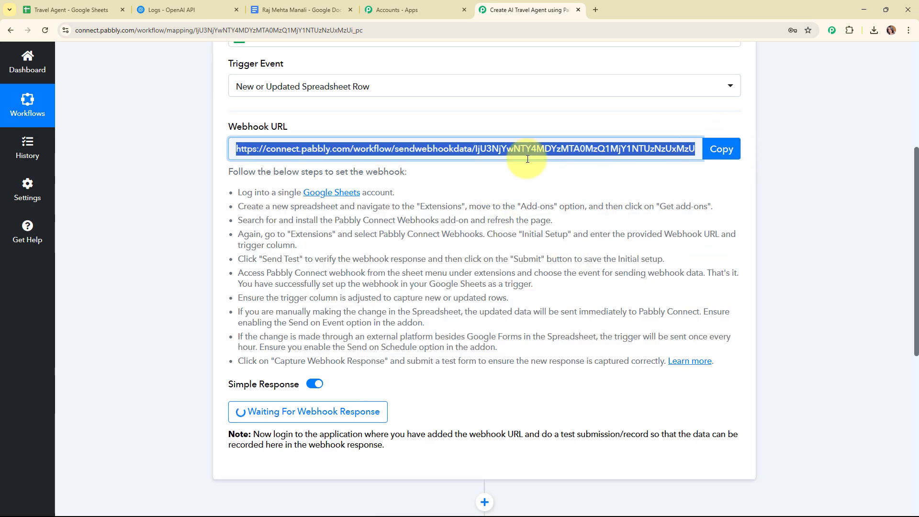
- Switch to the Travel Agent spreadsheet and paste into row 2 the traveler's name, Dubai, 10th–14th July 2025, 1, Solo and ₹80,000
{"action": "left_click", "coordinate": [88, 4]}
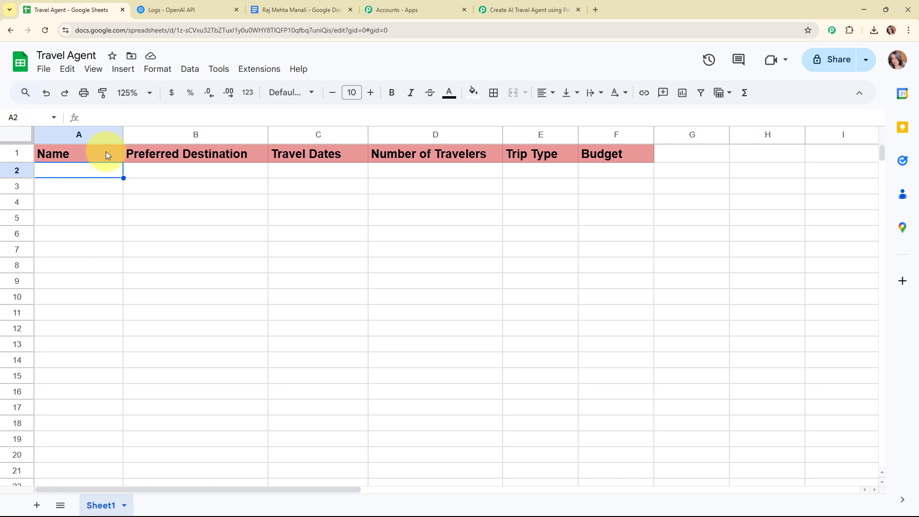
{"action": "key", "text": "ctrl+v"}
{"action": "left_click", "coordinate": [72, 185]}
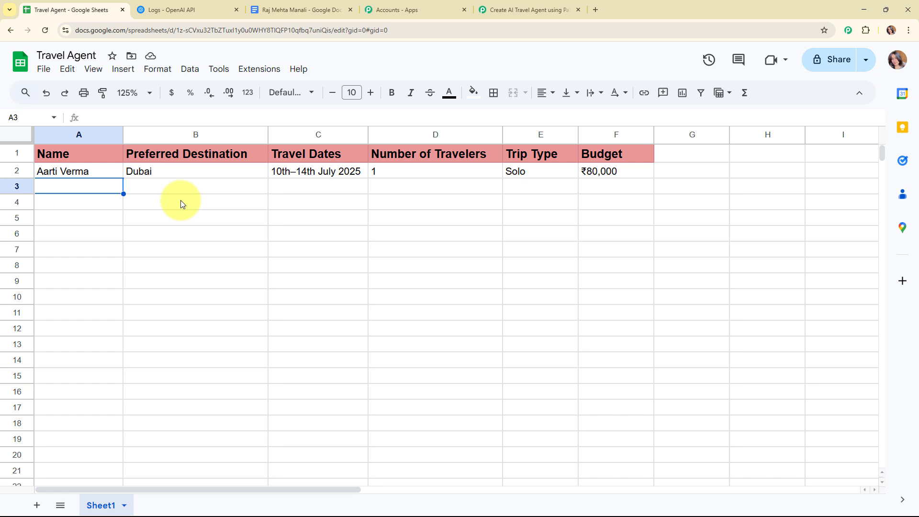
- Find the Pabbly Connect Webhooks add-on in the Google Workspace Marketplace, check its installation status, and close the marketplace
{"action": "left_click", "coordinate": [260, 71]}
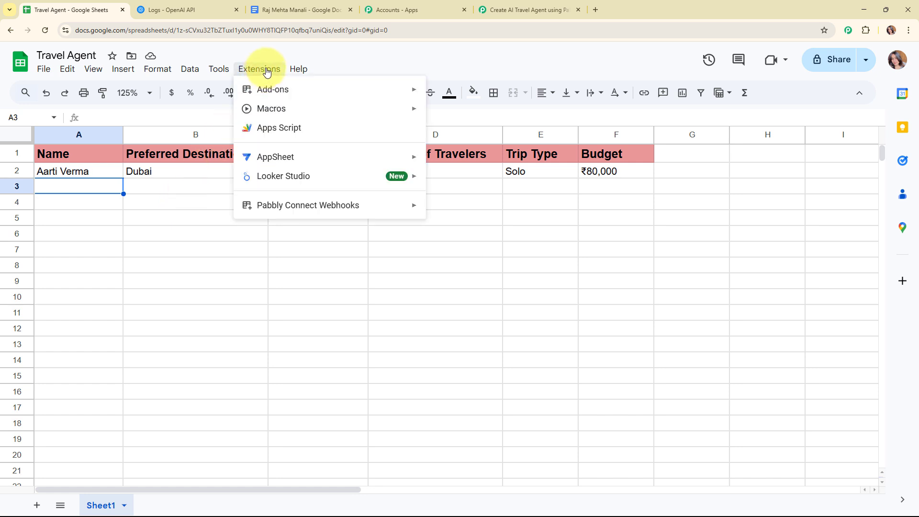
{"action": "mouse_move", "coordinate": [272, 88]}
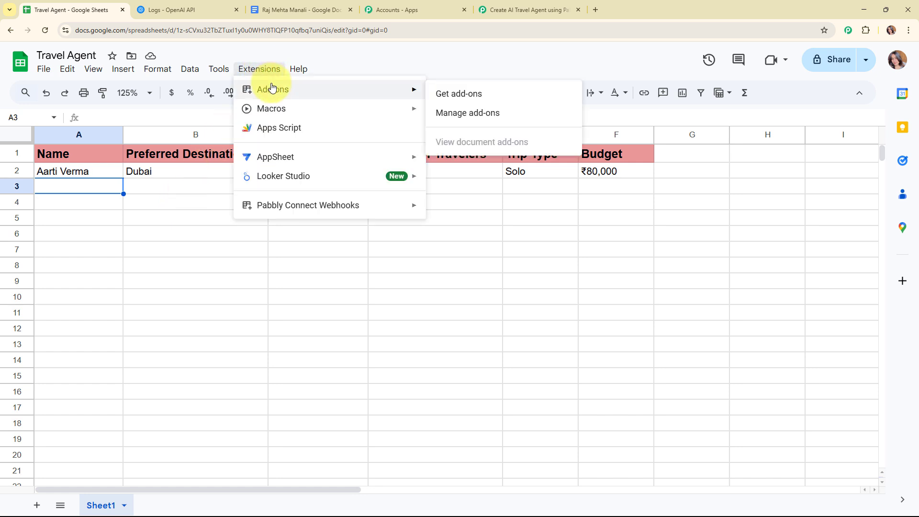
{"action": "left_click", "coordinate": [459, 93]}
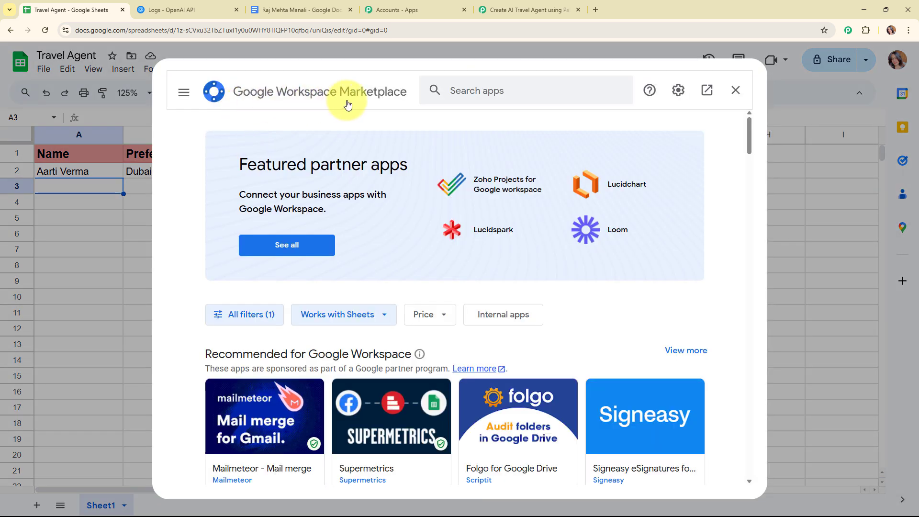
{"action": "left_click", "coordinate": [516, 93]}
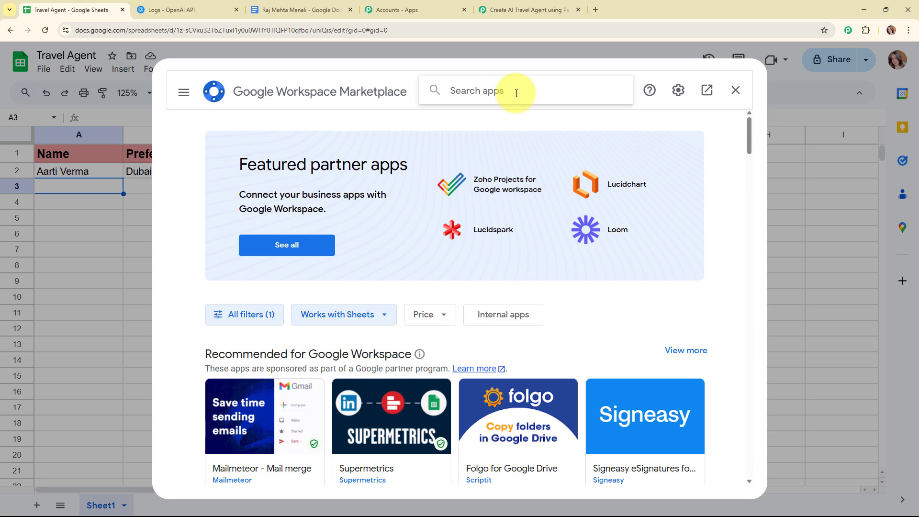
{"action": "type", "text": "pabb"}
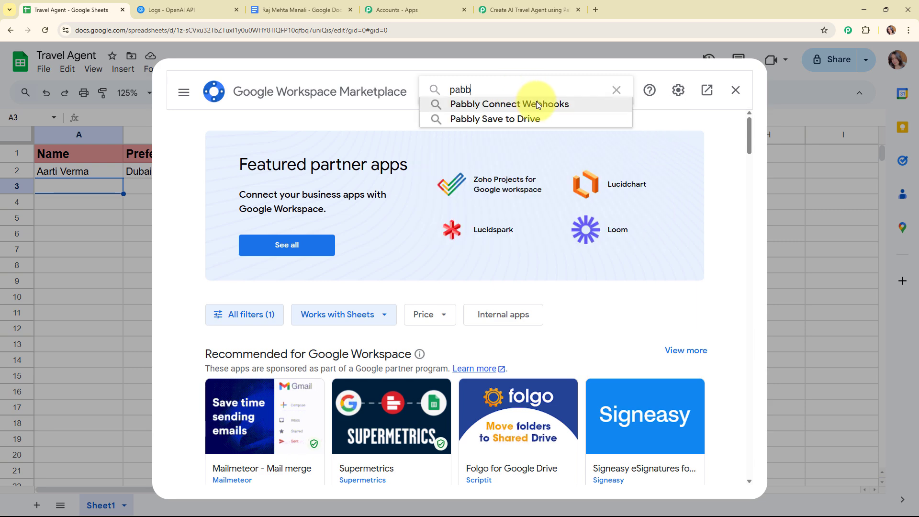
{"action": "left_click", "coordinate": [536, 103]}
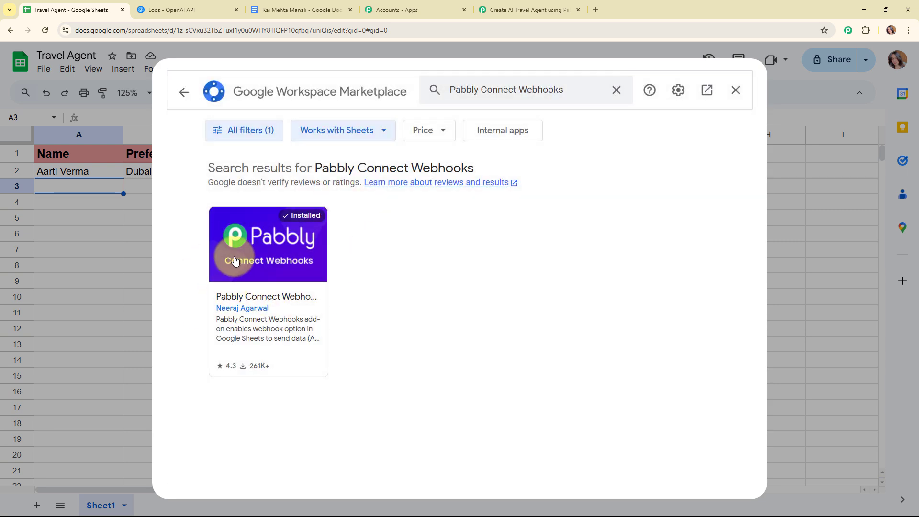
{"action": "left_click", "coordinate": [235, 261]}
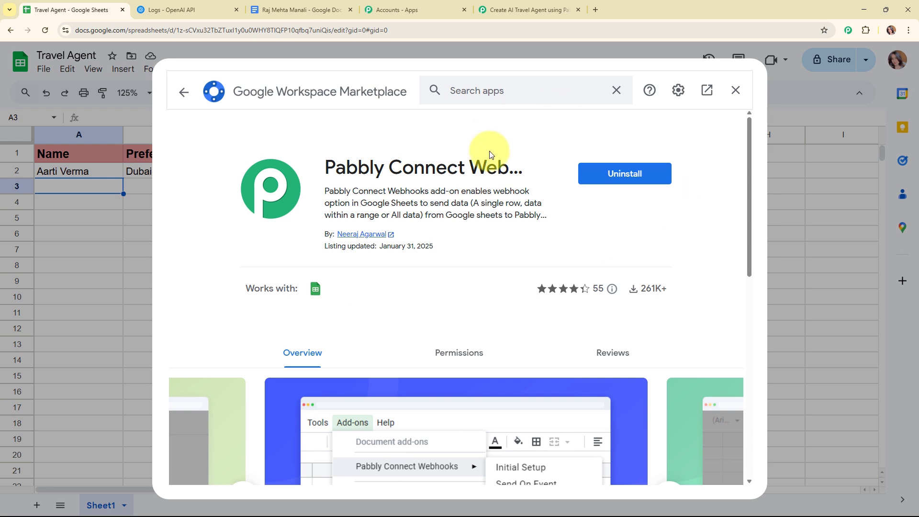
{"action": "left_click", "coordinate": [182, 92]}
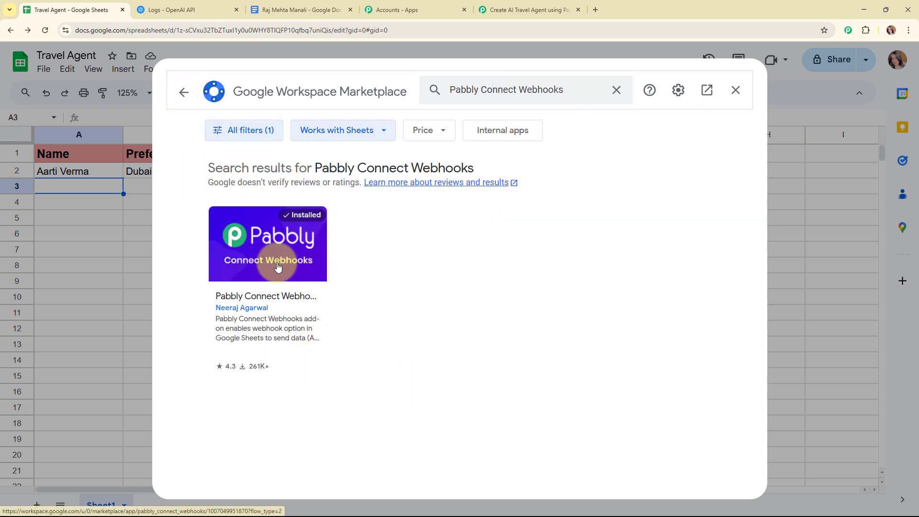
{"action": "left_click", "coordinate": [735, 91]}
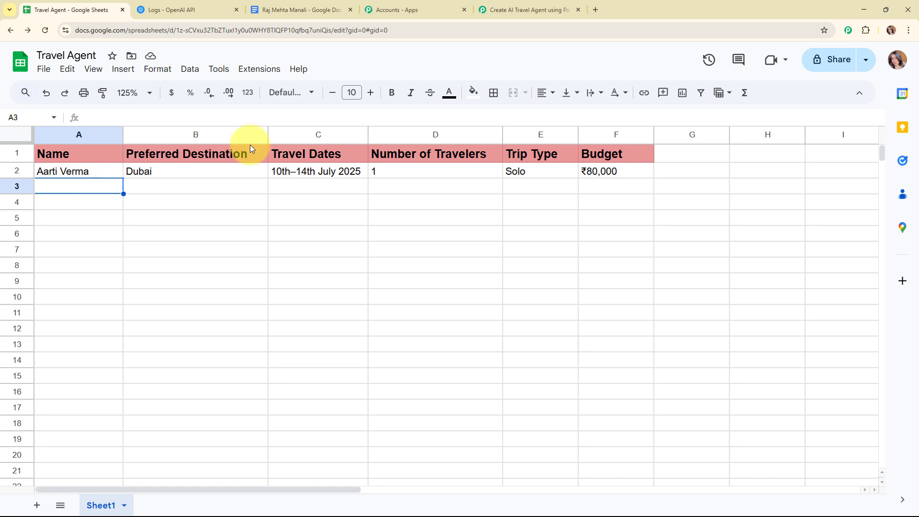
- Open the Initial Setup of the Pabbly Connect Webhooks add-on and paste the copied webhook URL
{"action": "left_click", "coordinate": [254, 72]}
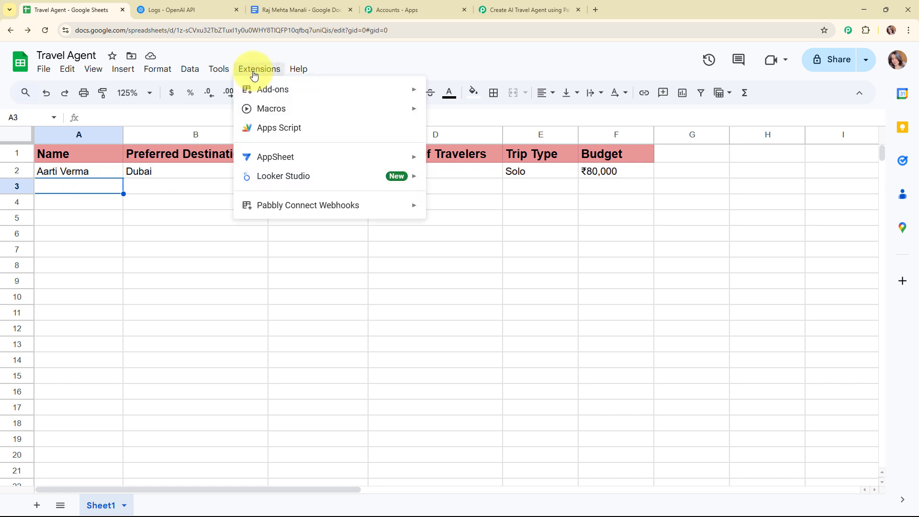
{"action": "mouse_move", "coordinate": [305, 213]}
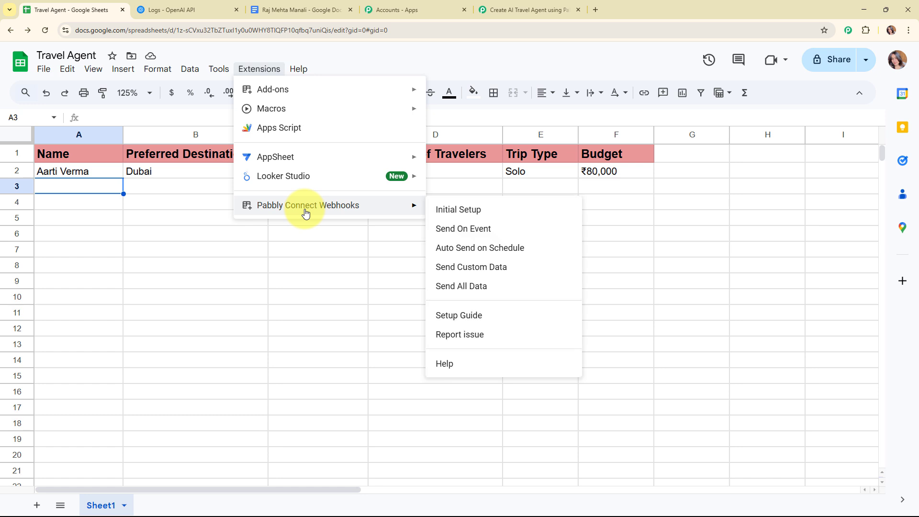
{"action": "left_click", "coordinate": [497, 210]}
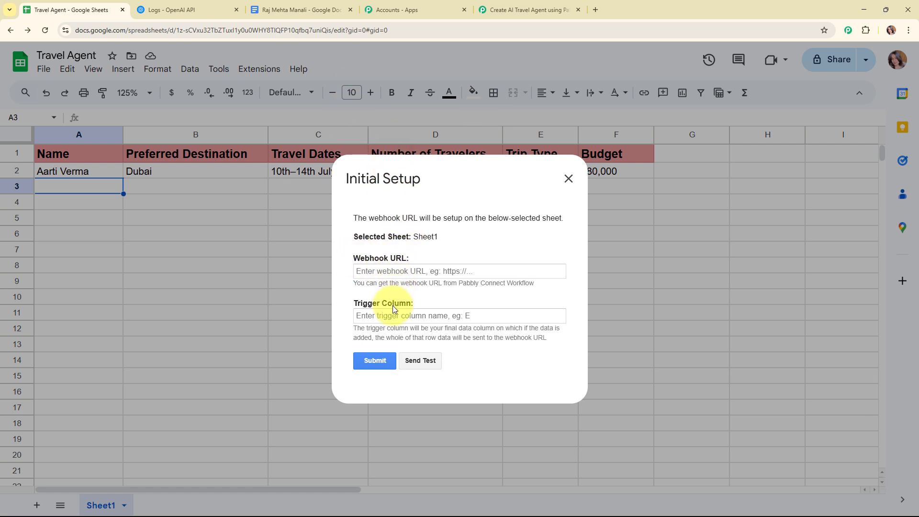
{"action": "left_click", "coordinate": [385, 271]}
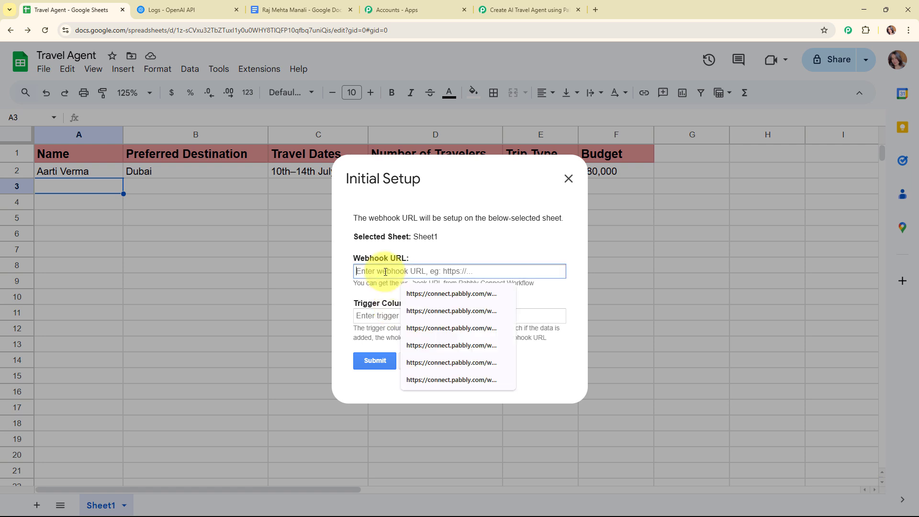
{"action": "key", "text": "ctrl+v"}
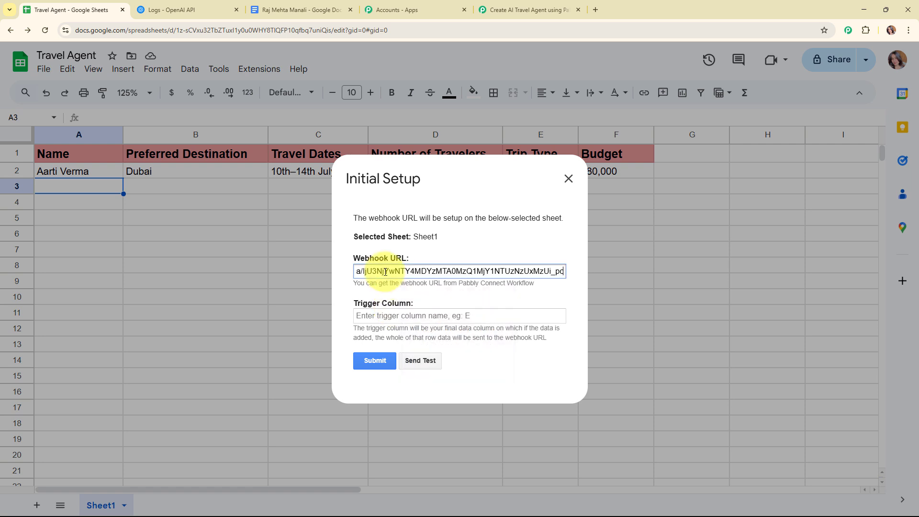
- Set the trigger column to F and submit the webhook's initial setup for Sheet1
{"action": "left_click", "coordinate": [368, 302]}
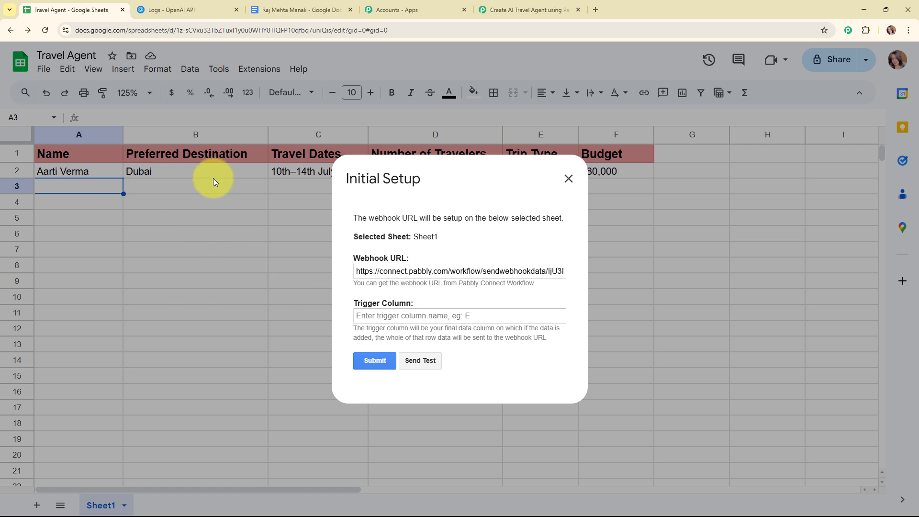
{"action": "left_click", "coordinate": [364, 317]}
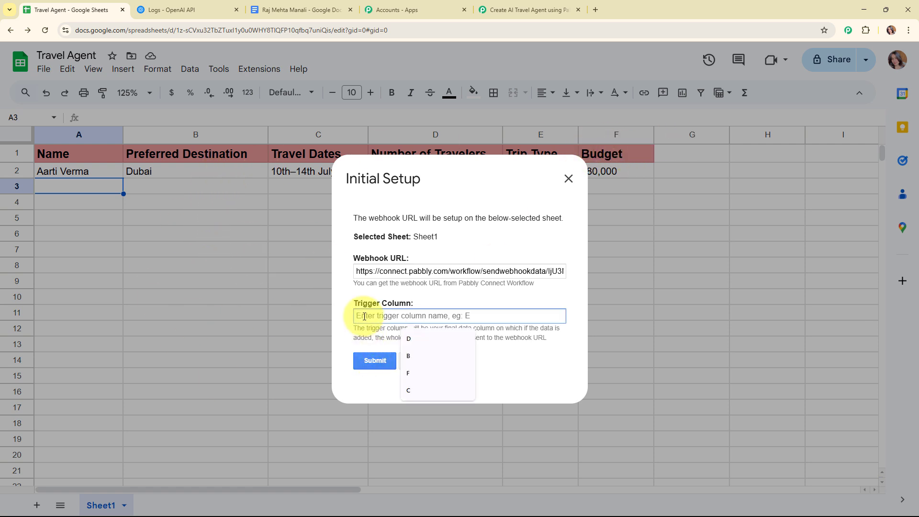
{"action": "type", "text": "F"}
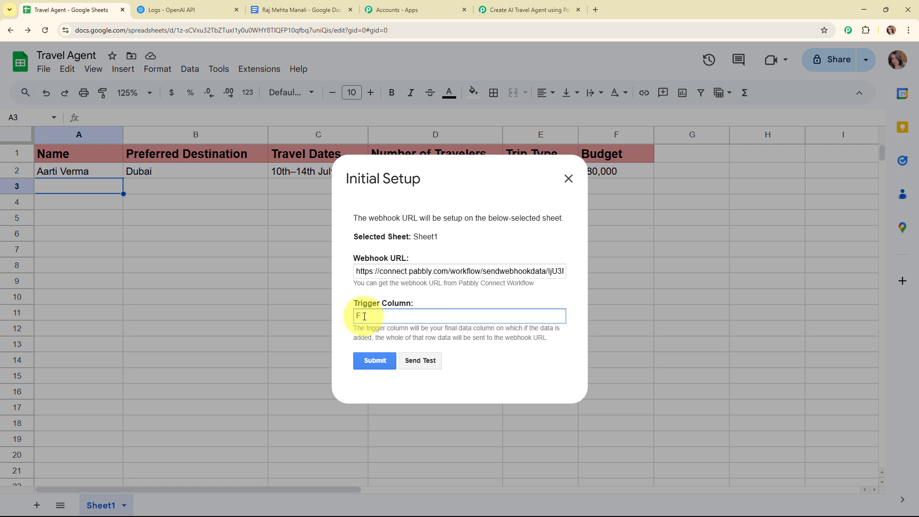
{"action": "left_click", "coordinate": [377, 362]}
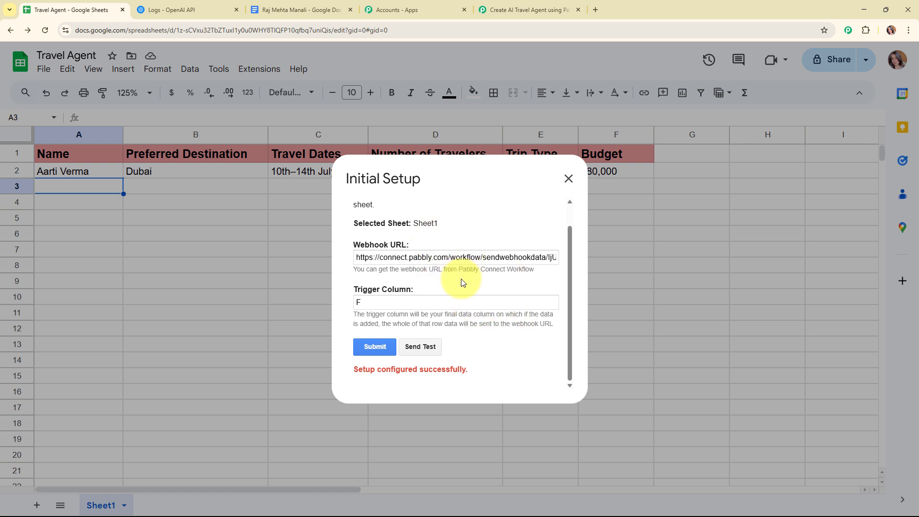
- Send the sheet's test data to the webhook and review the test result message
{"action": "left_click", "coordinate": [413, 349]}
{"action": "scroll", "coordinate": [460, 260], "scroll_direction": "down", "scroll_amount": 1}
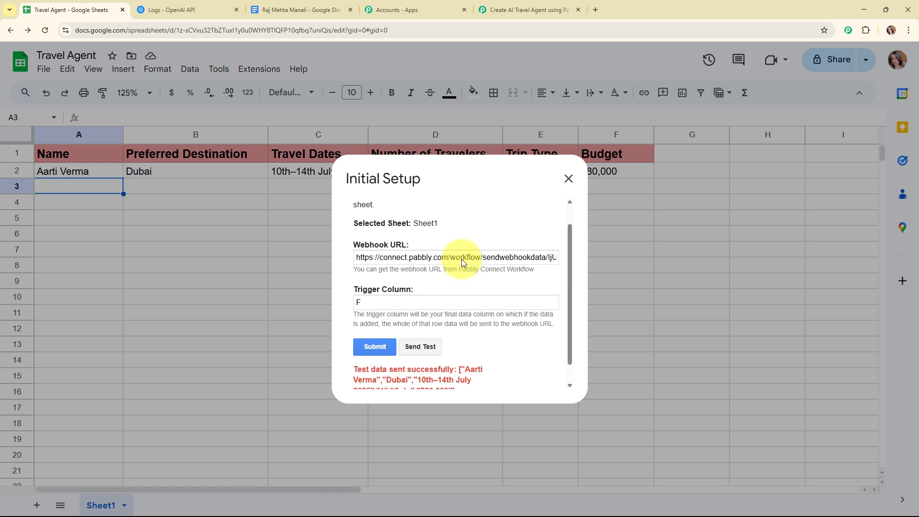
{"action": "scroll", "coordinate": [462, 263], "scroll_direction": "down", "scroll_amount": 1}
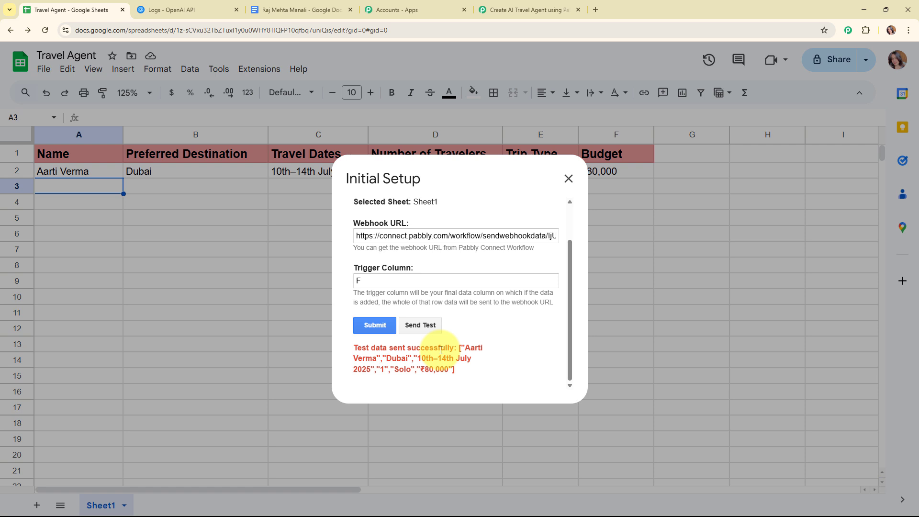
- Close the Initial Setup dialog and enable Send On Event in the Pabbly Connect Webhooks add-on
{"action": "scroll", "coordinate": [406, 254], "scroll_direction": "up", "scroll_amount": 2}
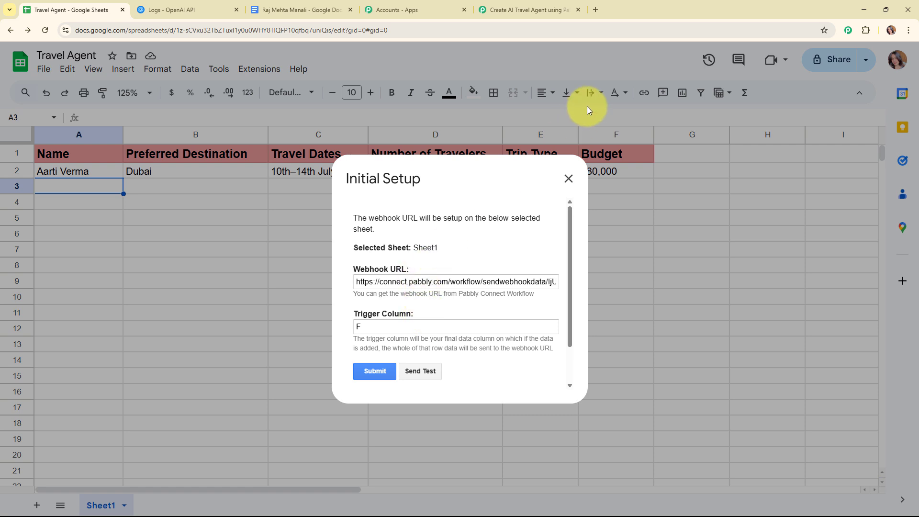
{"action": "left_click", "coordinate": [574, 181]}
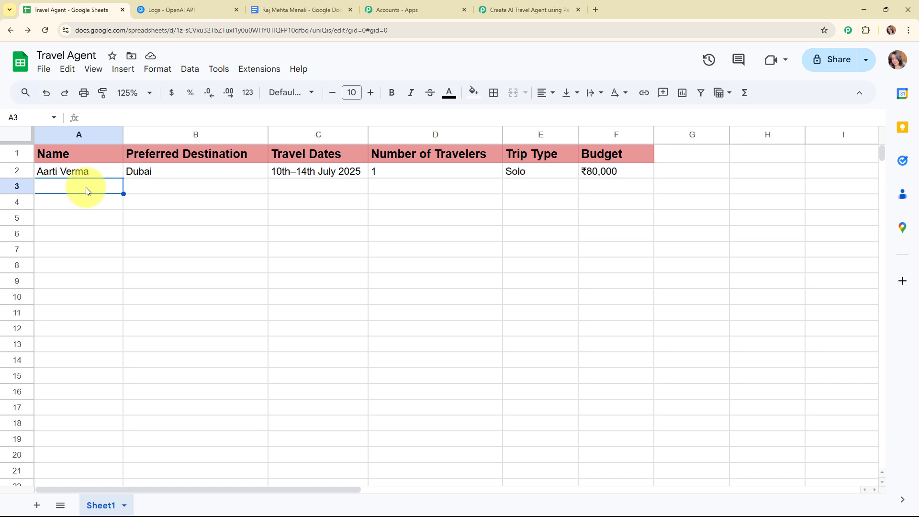
{"action": "left_click", "coordinate": [270, 70]}
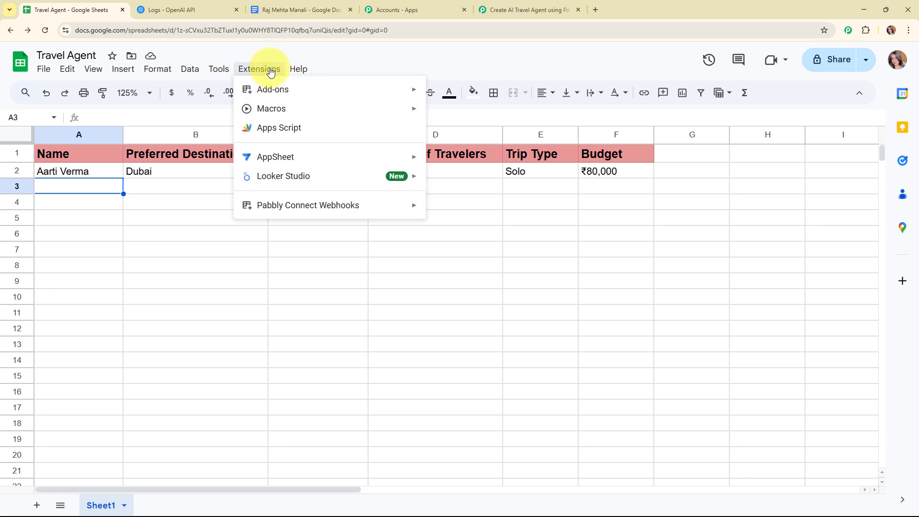
{"action": "mouse_move", "coordinate": [297, 205]}
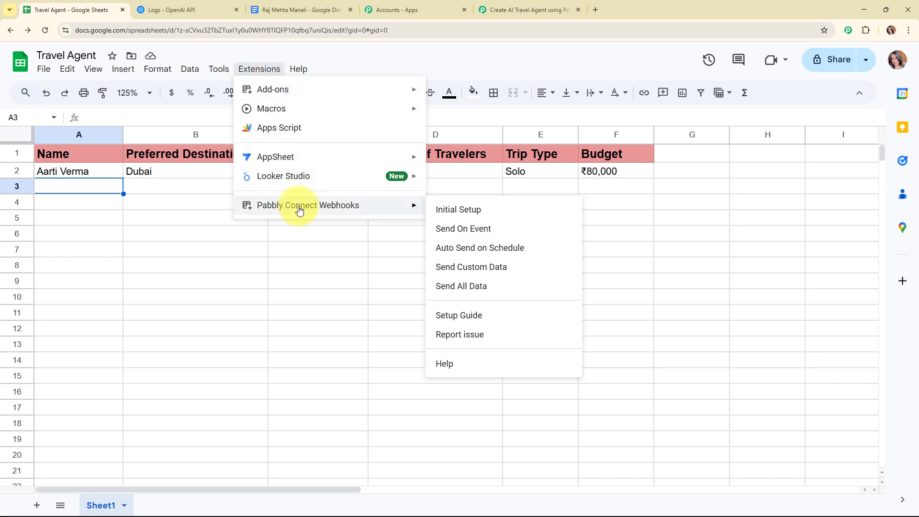
{"action": "left_click", "coordinate": [511, 228]}
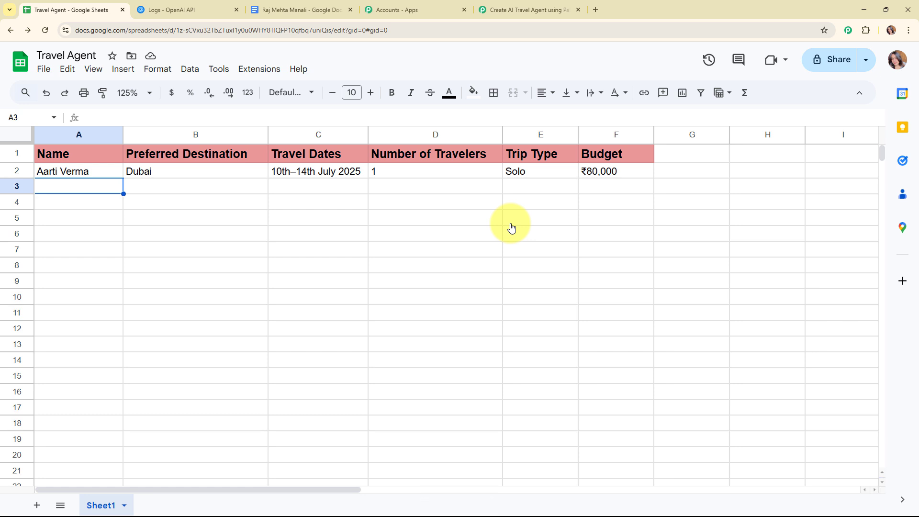
{"action": "left_click", "coordinate": [254, 68]}
{"action": "mouse_move", "coordinate": [287, 206]}
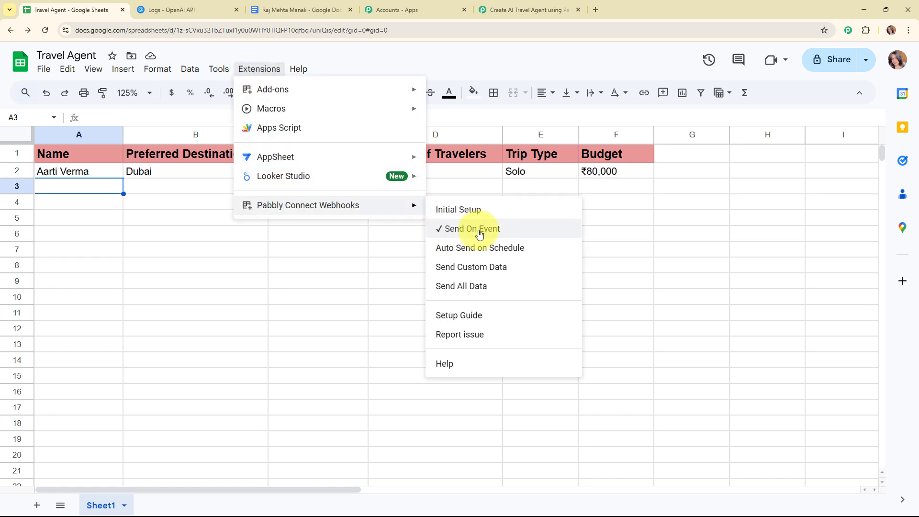
{"action": "left_click", "coordinate": [97, 190]}
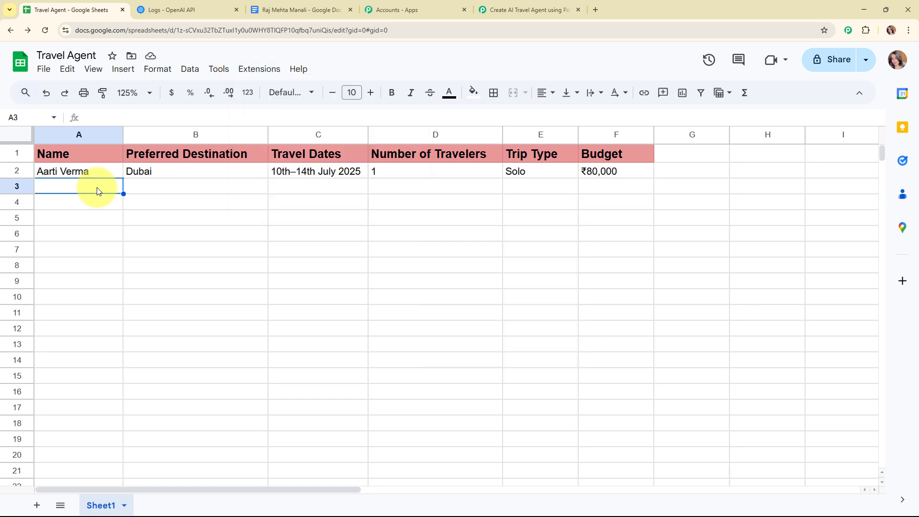
- Switch to the Pabbly Connect workflow, review the response received by the Google Sheets trigger, and collapse that trigger step
{"action": "left_click", "coordinate": [484, 10]}
{"action": "scroll", "coordinate": [537, 275], "scroll_direction": "down", "scroll_amount": 6}
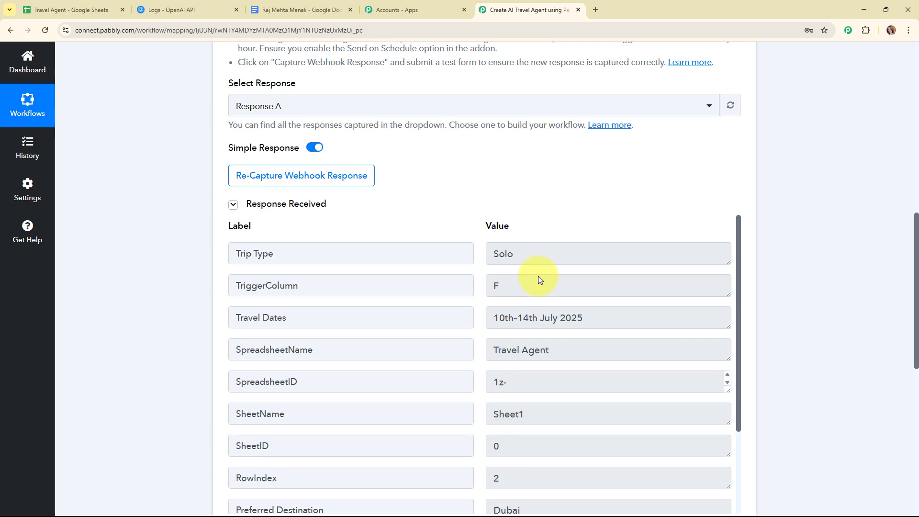
{"action": "scroll", "coordinate": [539, 279], "scroll_direction": "down", "scroll_amount": 2}
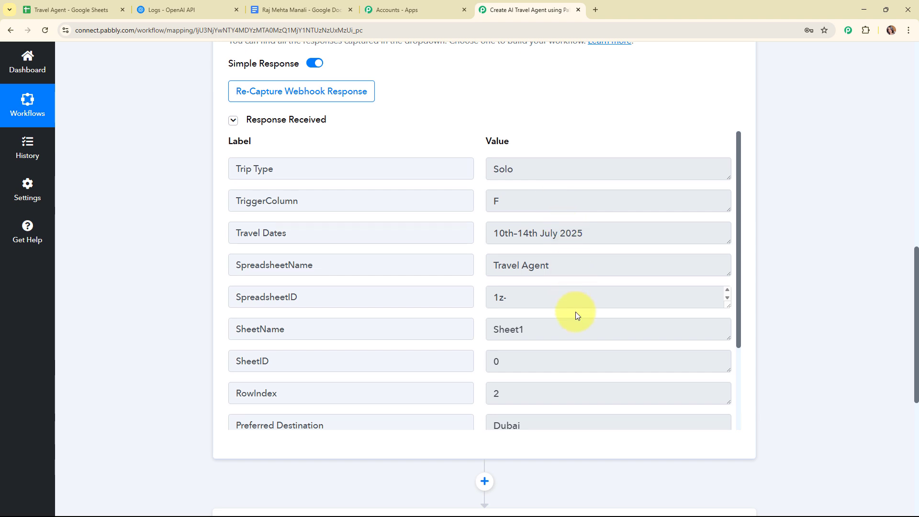
{"action": "scroll", "coordinate": [575, 312], "scroll_direction": "down", "scroll_amount": 2}
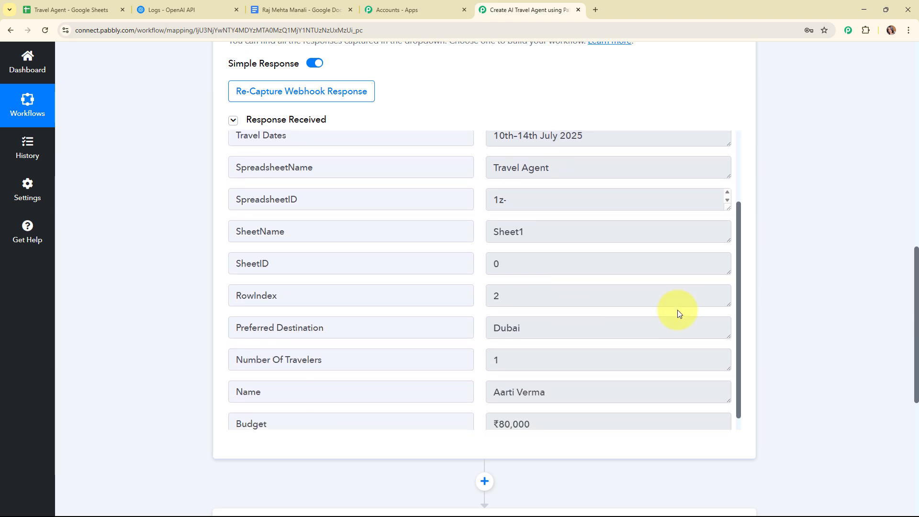
{"action": "scroll", "coordinate": [677, 311], "scroll_direction": "down", "scroll_amount": 1}
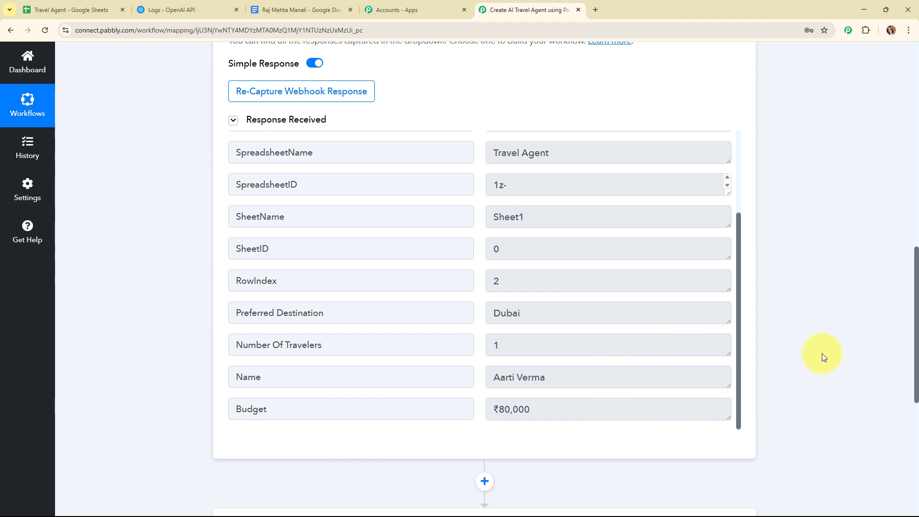
{"action": "scroll", "coordinate": [823, 300], "scroll_direction": "up", "scroll_amount": 10}
{"action": "left_click", "coordinate": [736, 158]}
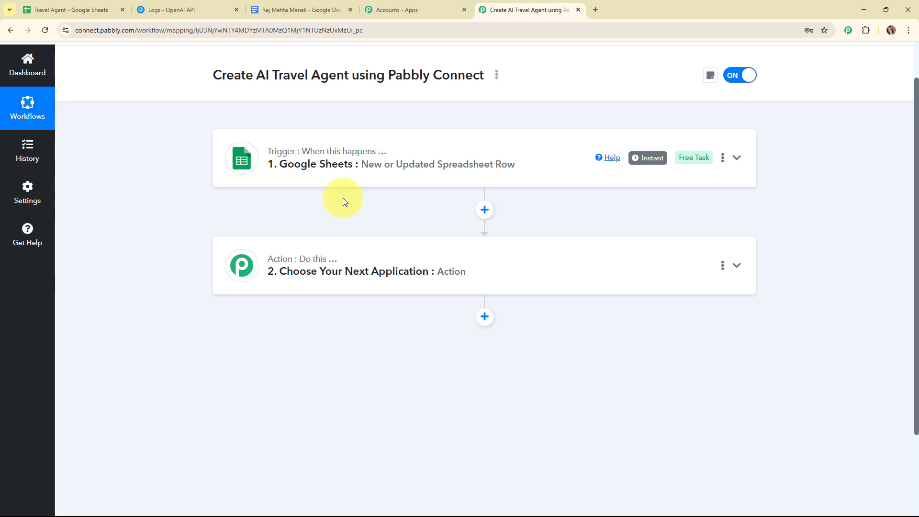
- Set the workflow's second step to the OpenAI (ChatGPT, DALL-E, Whisper) app with the ChatGPT action event
{"action": "left_click", "coordinate": [389, 253]}
{"action": "left_click", "coordinate": [305, 247]}
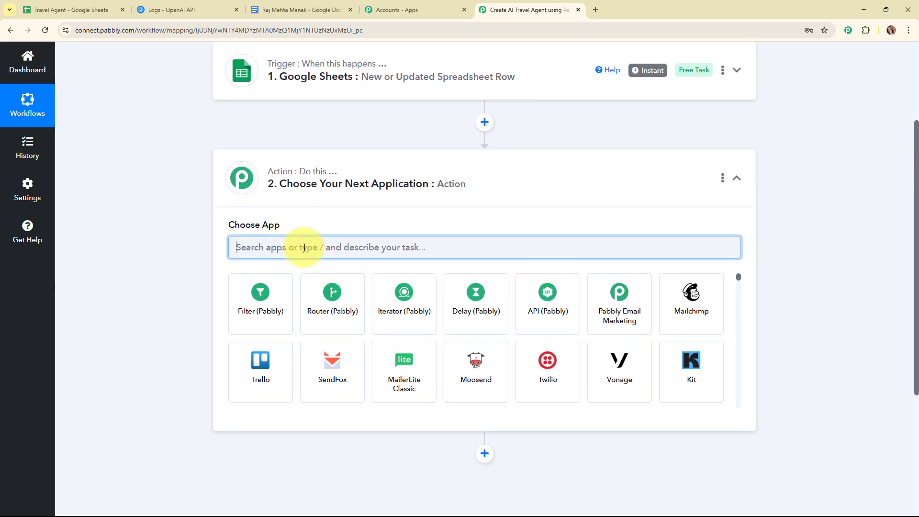
{"action": "type", "text": "ope"}
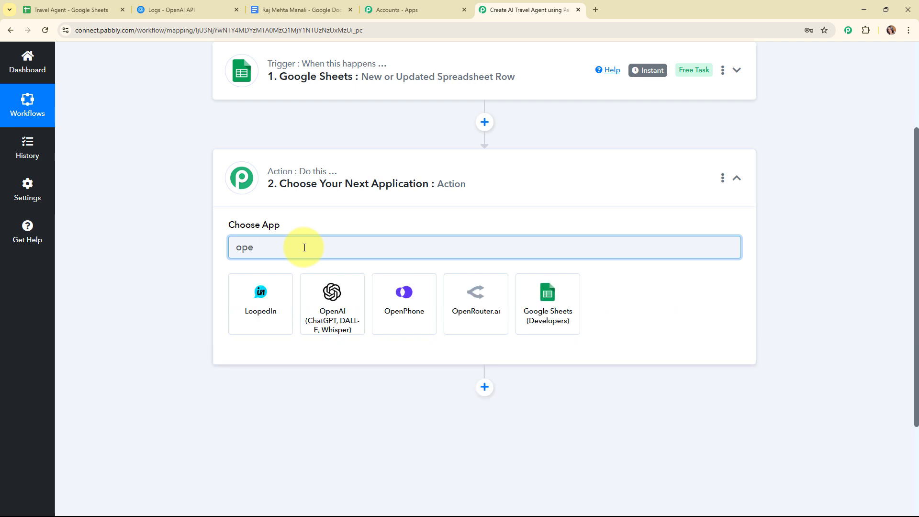
{"action": "left_click", "coordinate": [333, 319]}
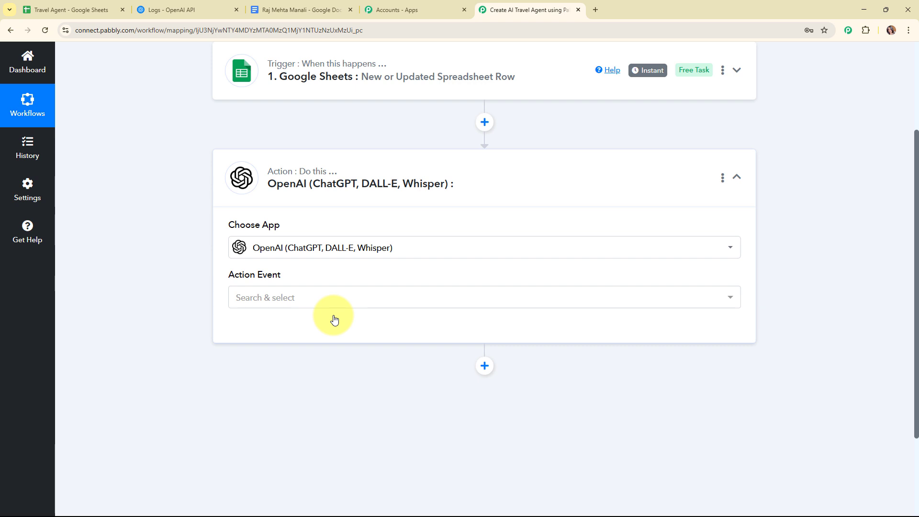
{"action": "left_click", "coordinate": [372, 293]}
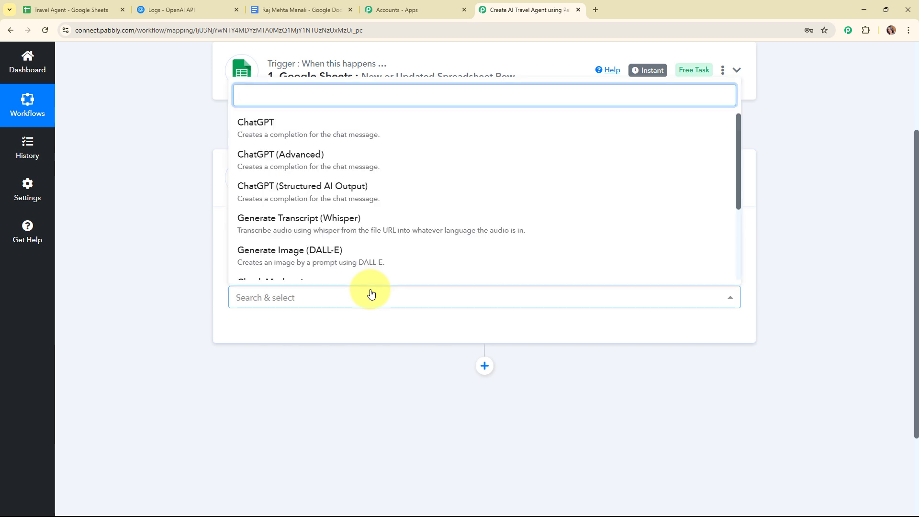
{"action": "left_click", "coordinate": [322, 142]}
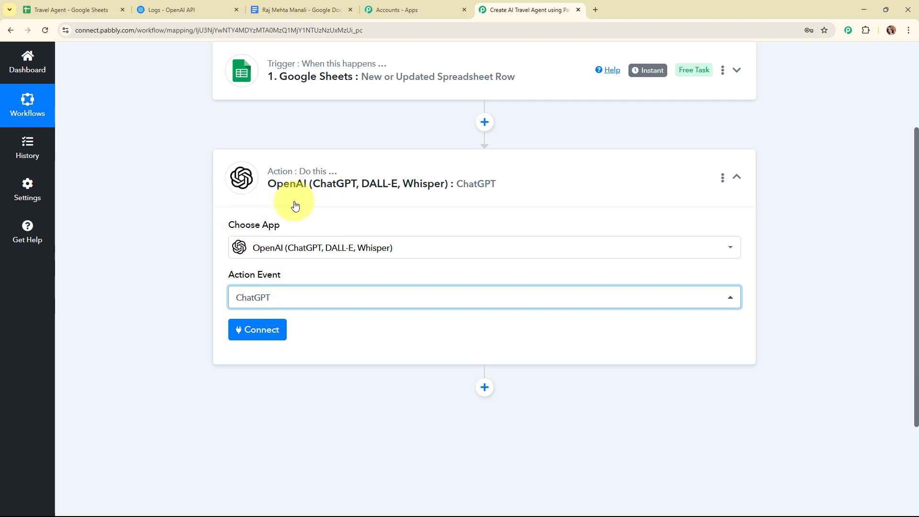
- Start adding a new connection for the OpenAI action and read where to get the required API key
{"action": "left_click", "coordinate": [266, 331]}
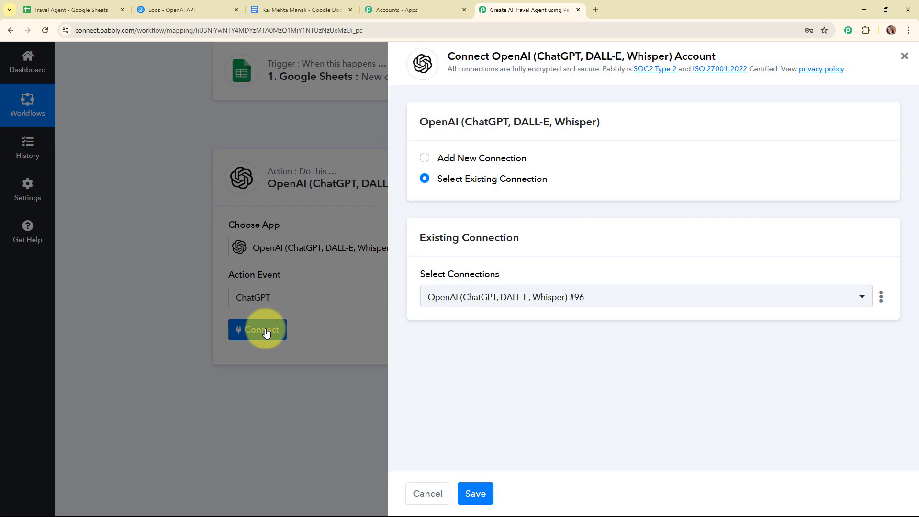
{"action": "left_click", "coordinate": [424, 158]}
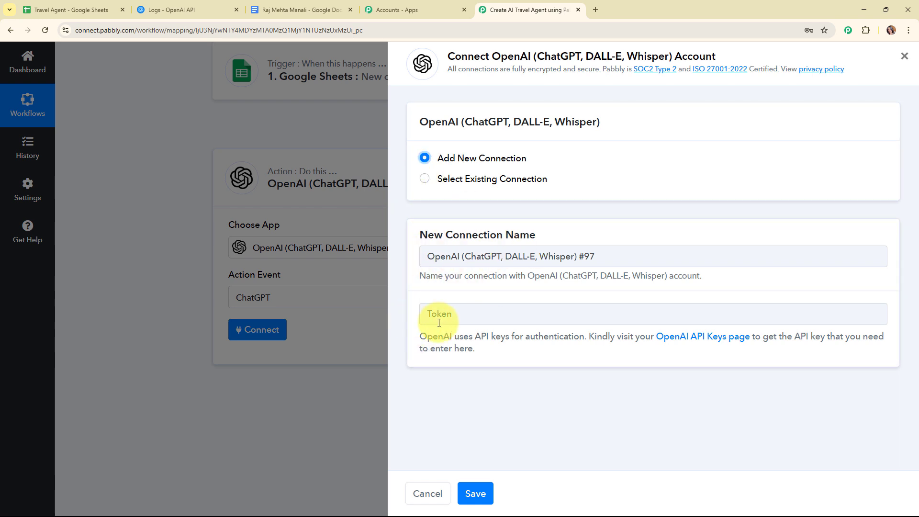
{"action": "left_click_drag", "start_coordinate": [417, 338], "coordinate": [529, 353]}
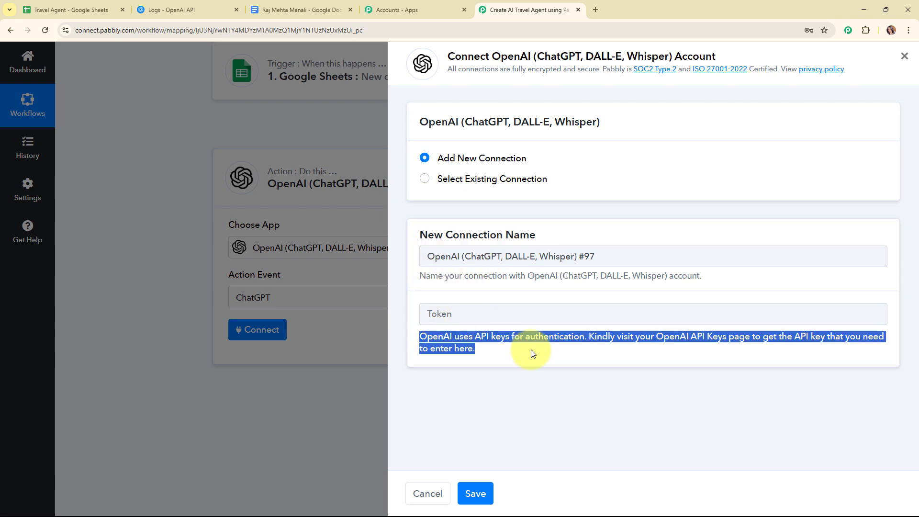
- Switch to the OpenAI platform, create a secret key named Travel Agent in the Default project, and copy it
{"action": "left_click", "coordinate": [177, 4]}
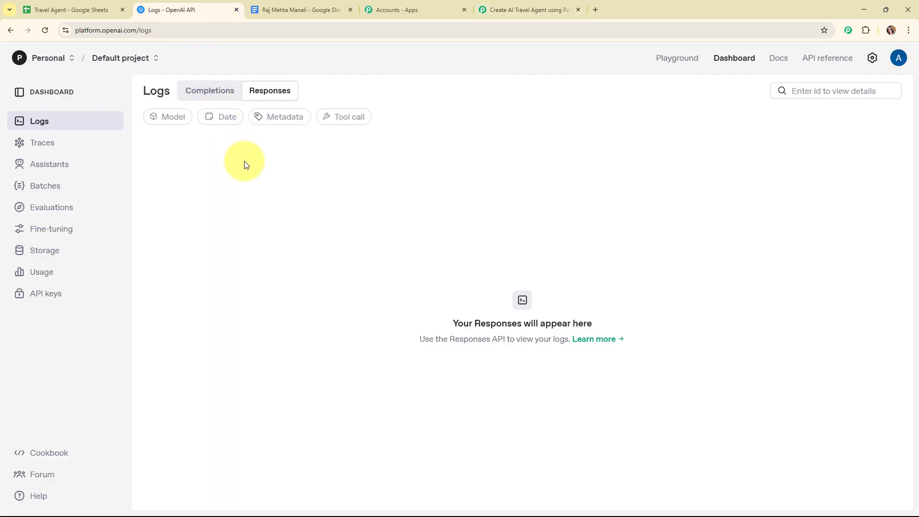
{"action": "left_click", "coordinate": [13, 297]}
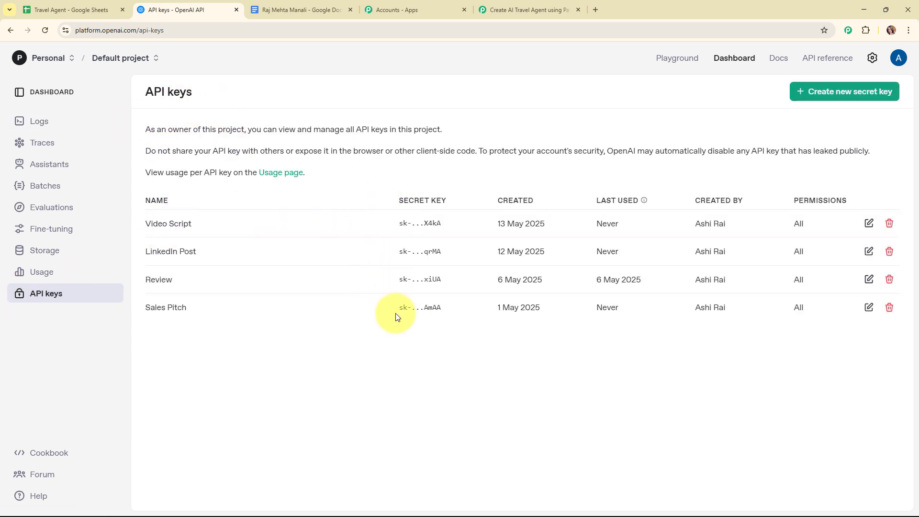
{"action": "left_click", "coordinate": [823, 91]}
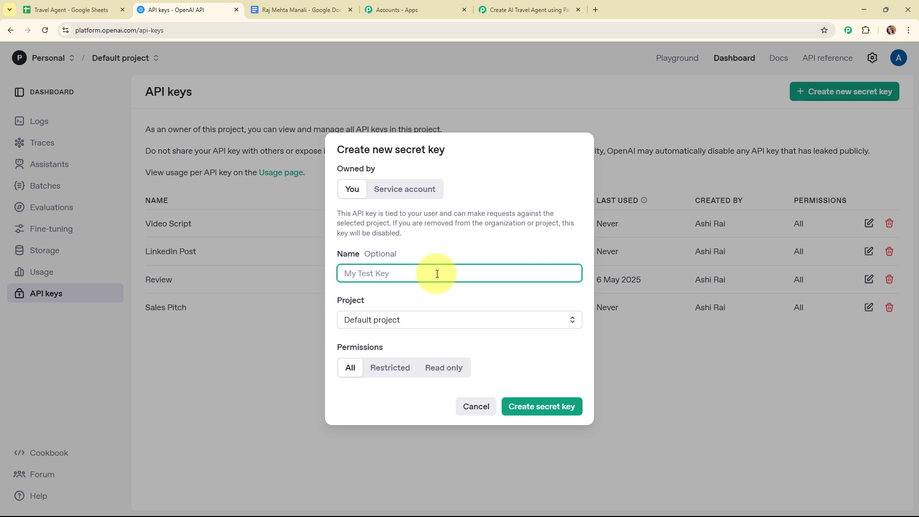
{"action": "type", "text": "Travel Agent"}
{"action": "left_click", "coordinate": [430, 321]}
{"action": "left_click", "coordinate": [430, 346]}
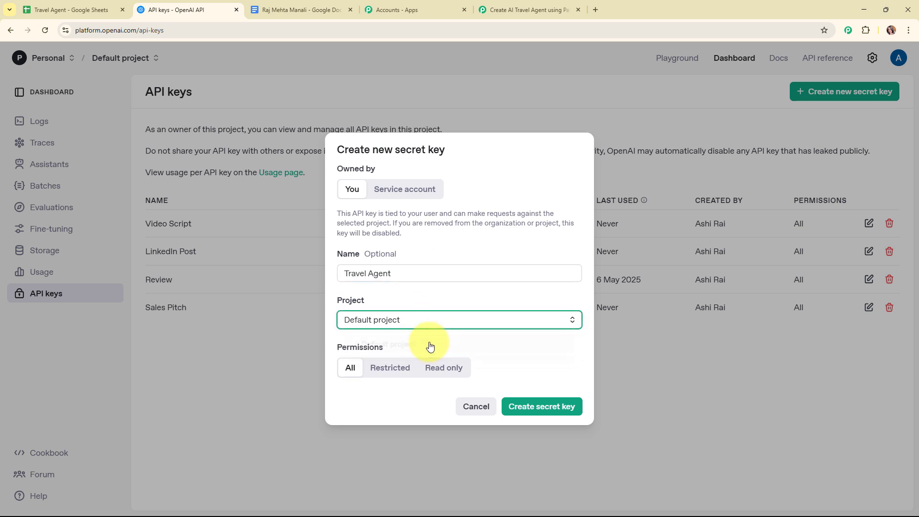
{"action": "left_click", "coordinate": [549, 412]}
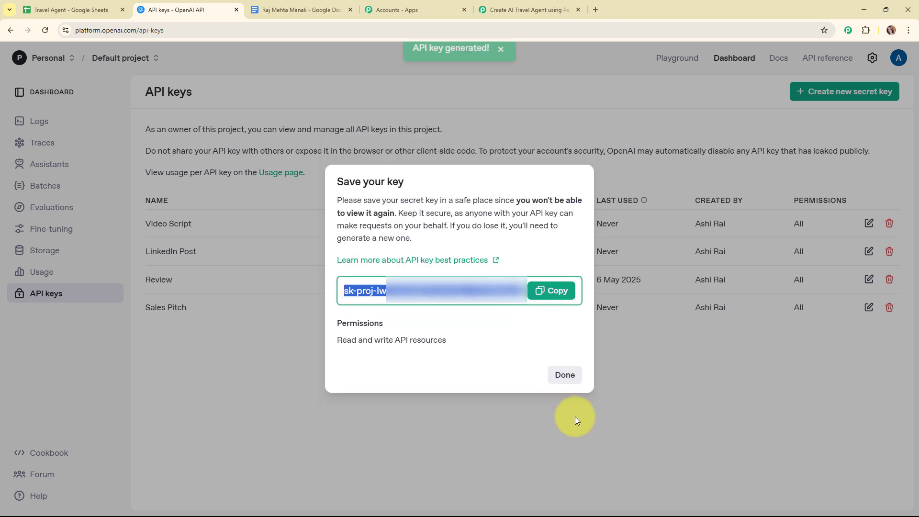
{"action": "left_click", "coordinate": [559, 292]}
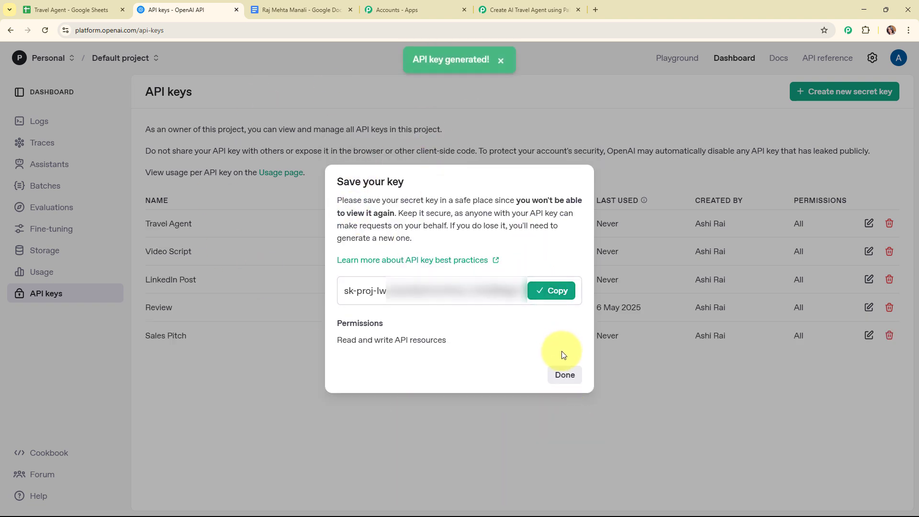
{"action": "left_click", "coordinate": [565, 376]}
- Return to the Pabbly Connect workflow, paste the copied API key as the connection's token, and save the OpenAI connection
{"action": "left_click", "coordinate": [503, 4]}
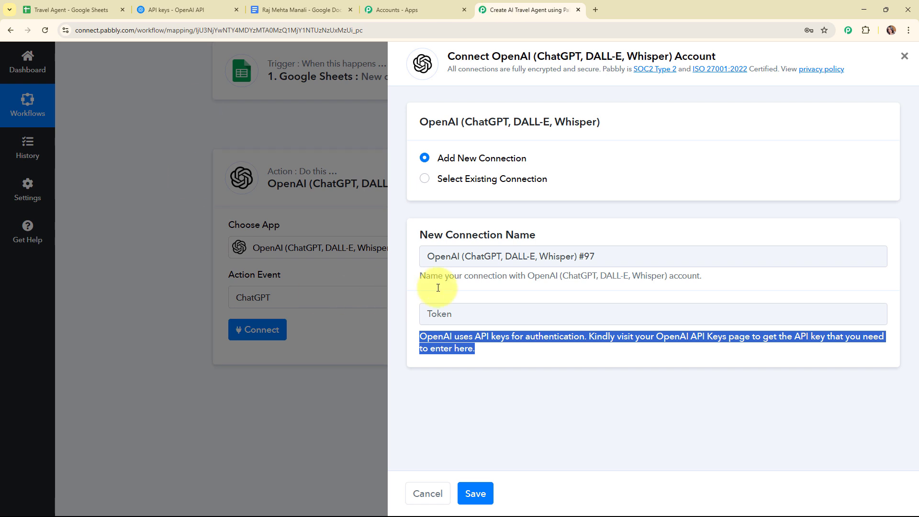
{"action": "left_click", "coordinate": [463, 312]}
{"action": "right_click", "coordinate": [464, 313]}
{"action": "left_click", "coordinate": [507, 203]}
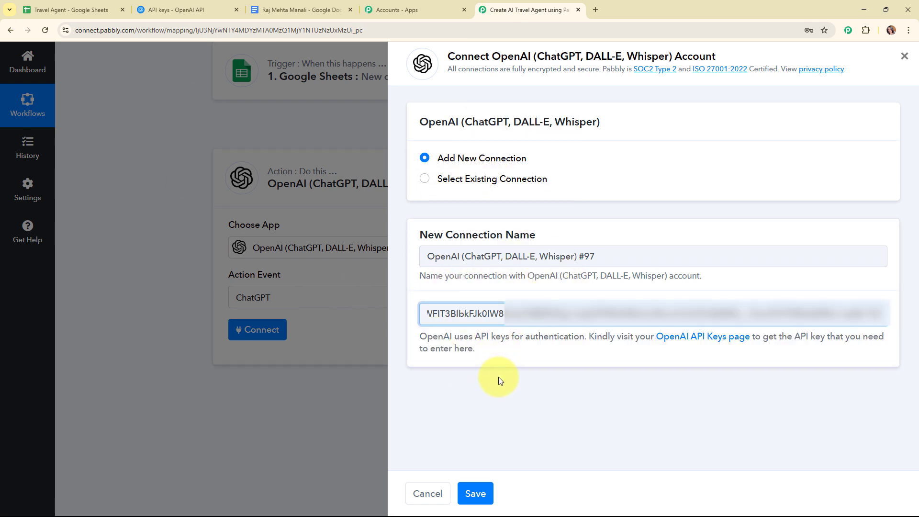
{"action": "left_click", "coordinate": [489, 499]}
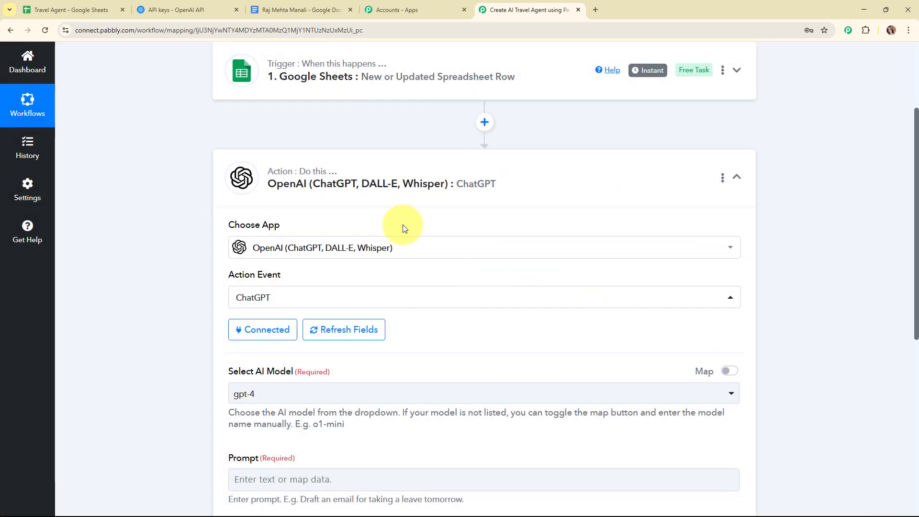
- Look through the available AI models for the ChatGPT action and select gpt-4o-mini
{"action": "scroll", "coordinate": [404, 229], "scroll_direction": "down", "scroll_amount": 4}
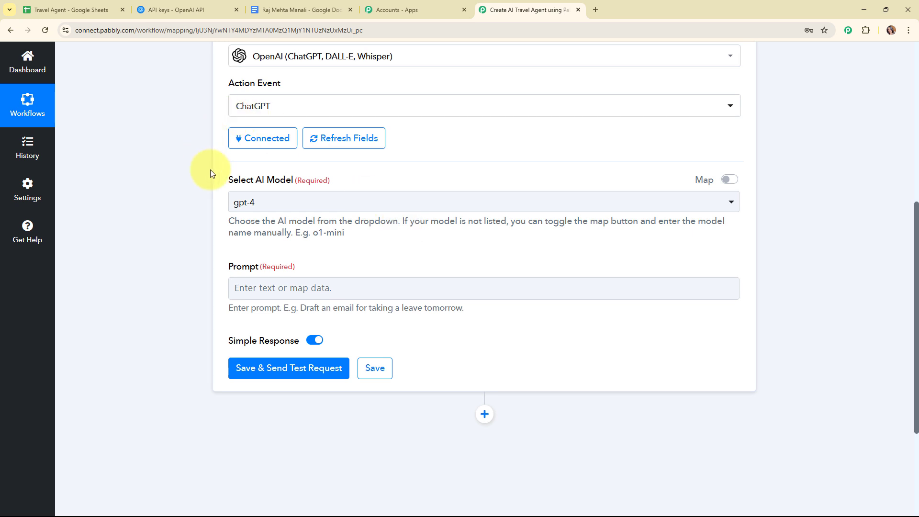
{"action": "left_click_drag", "start_coordinate": [215, 183], "coordinate": [403, 173]}
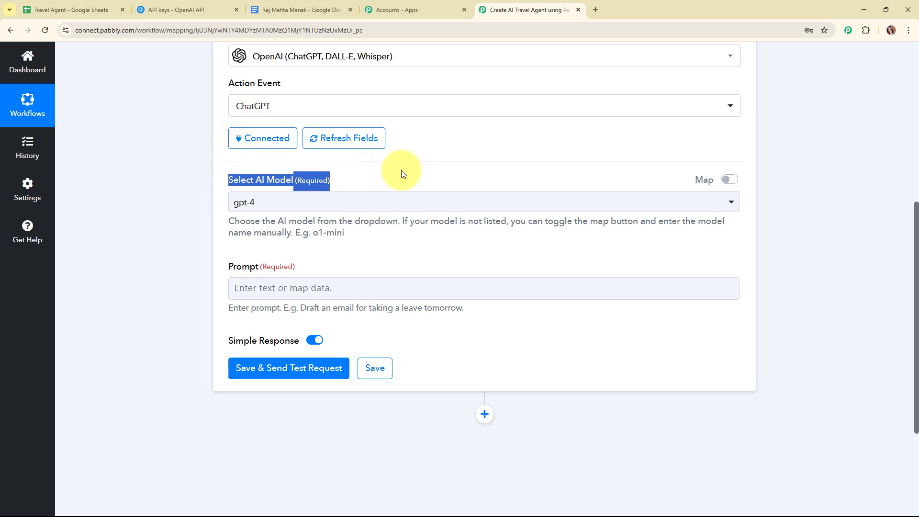
{"action": "left_click", "coordinate": [428, 253]}
{"action": "left_click", "coordinate": [397, 202]}
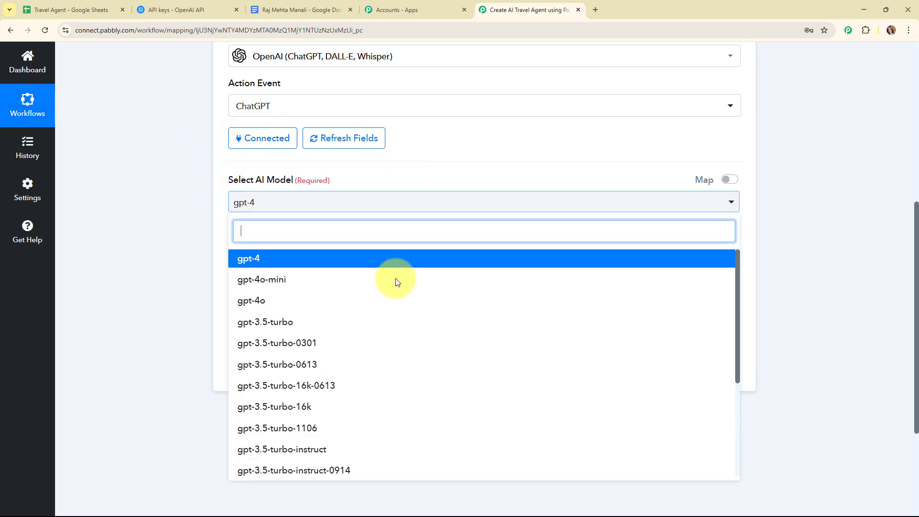
{"action": "scroll", "coordinate": [389, 266], "scroll_direction": "down", "scroll_amount": 4}
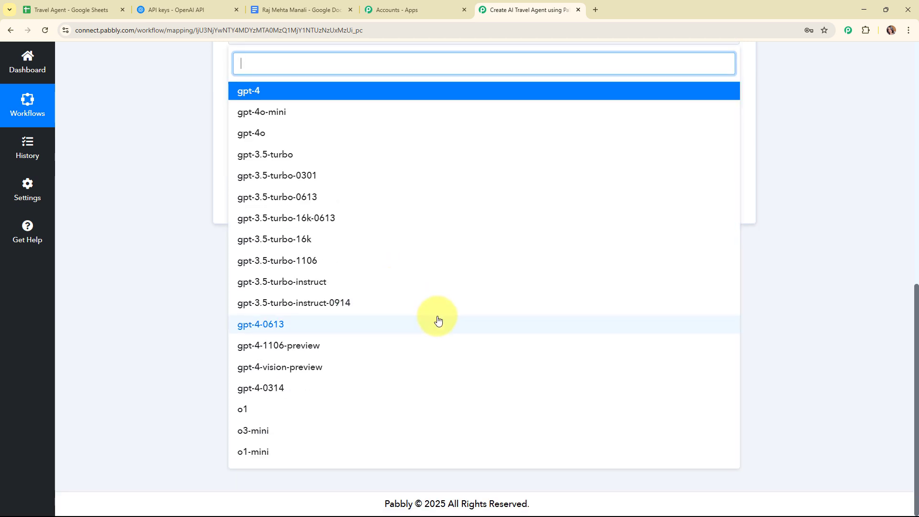
{"action": "scroll", "coordinate": [437, 316], "scroll_direction": "up", "scroll_amount": 3}
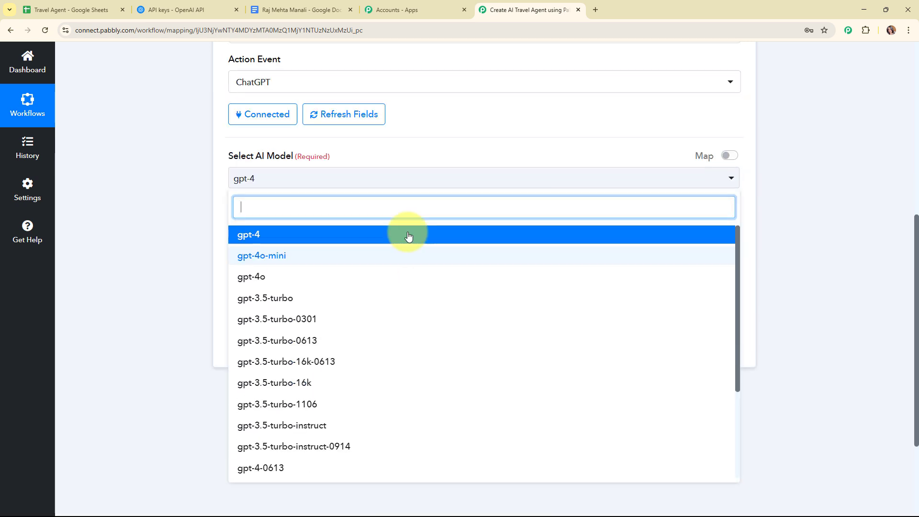
{"action": "left_click", "coordinate": [361, 259]}
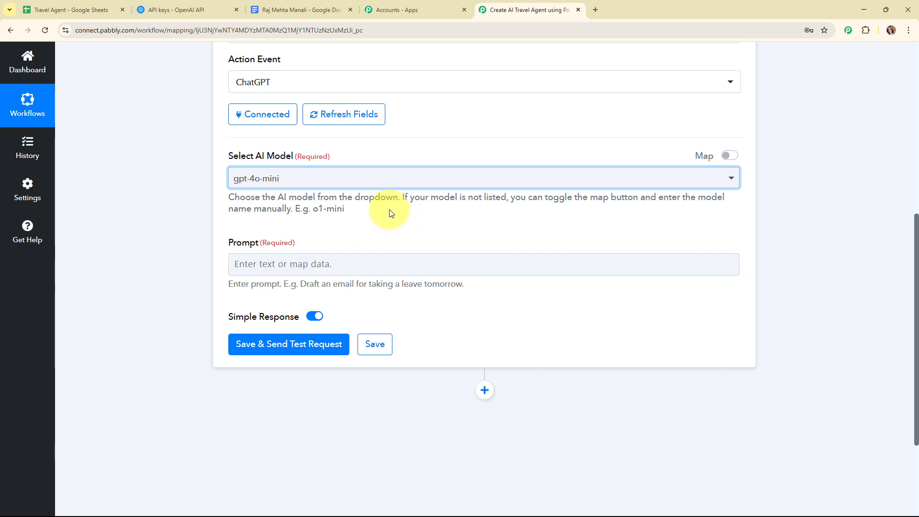
- Paste the copied prompt asking for a personalized travel itinerary, with traveler detail labels and suggestion topics, into the ChatGPT action's prompt
{"action": "scroll", "coordinate": [385, 206], "scroll_direction": "down", "scroll_amount": 1}
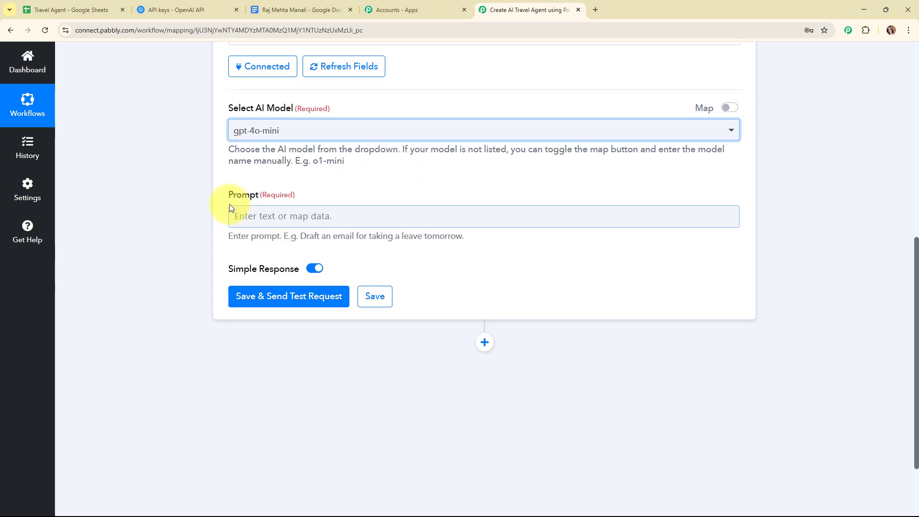
{"action": "left_click_drag", "start_coordinate": [229, 204], "coordinate": [340, 199]}
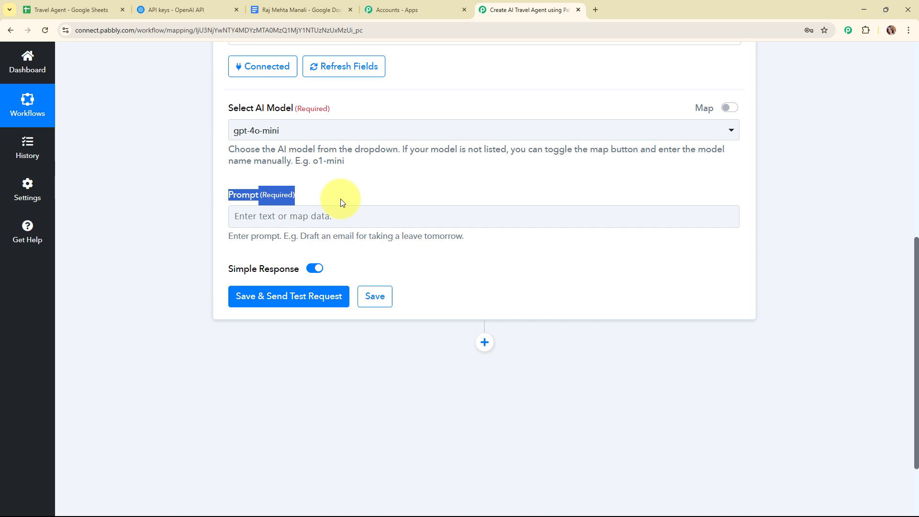
{"action": "left_click", "coordinate": [509, 269]}
{"action": "left_click", "coordinate": [270, 219]}
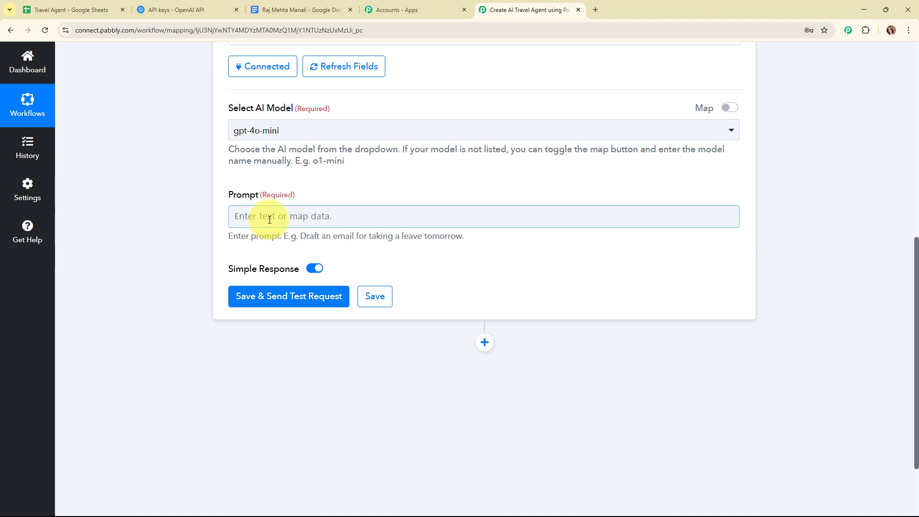
{"action": "key", "text": "ctrl+v"}
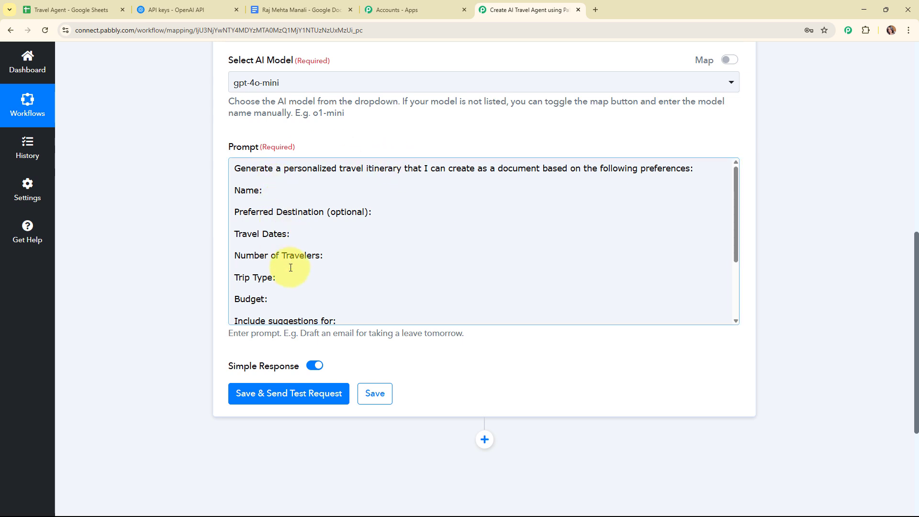
{"action": "scroll", "coordinate": [292, 268], "scroll_direction": "down", "scroll_amount": 1}
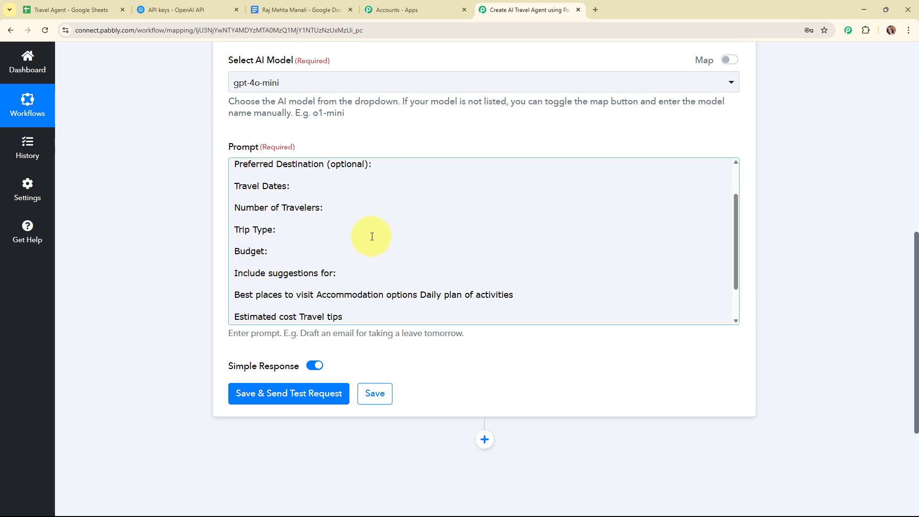
{"action": "scroll", "coordinate": [395, 236], "scroll_direction": "up", "scroll_amount": 2}
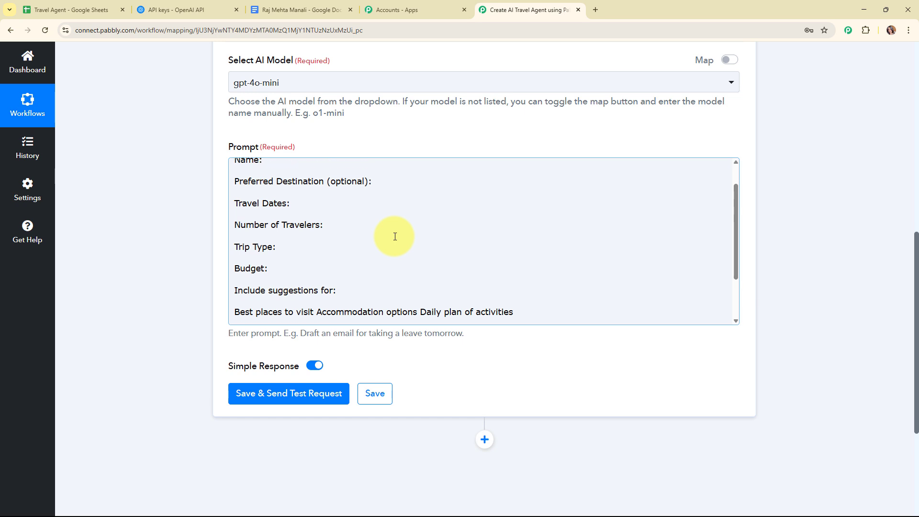
- Map the Name value from the Google Sheets trigger after the prompt's Name label
{"action": "left_click", "coordinate": [311, 189]}
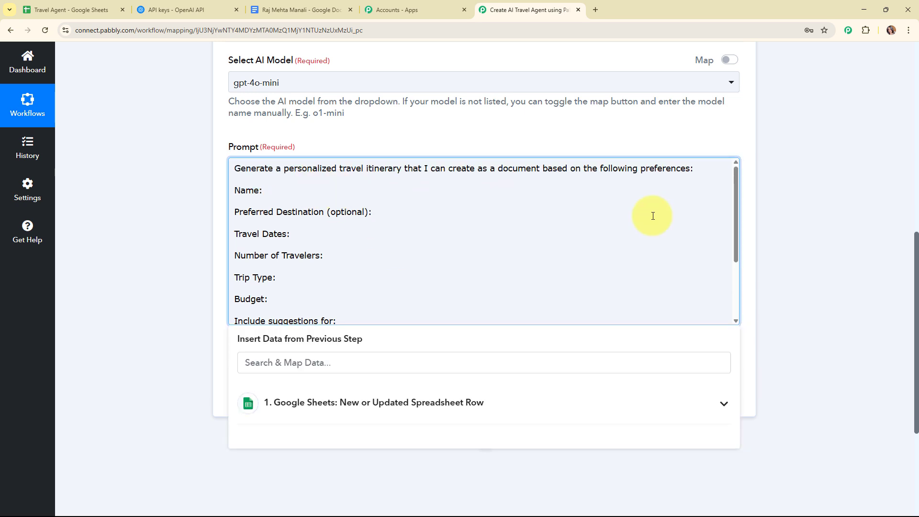
{"action": "scroll", "coordinate": [809, 252], "scroll_direction": "down", "scroll_amount": 2}
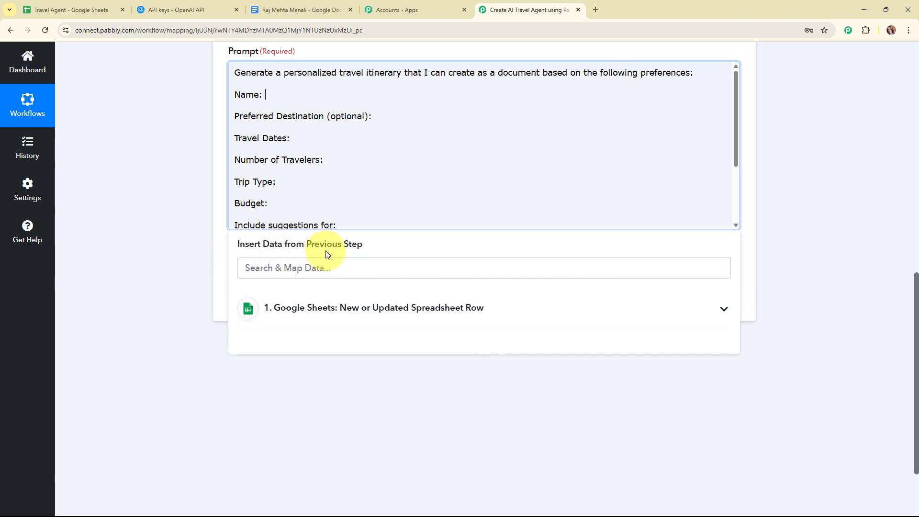
{"action": "left_click", "coordinate": [506, 327]}
{"action": "scroll", "coordinate": [757, 338], "scroll_direction": "down", "scroll_amount": 2}
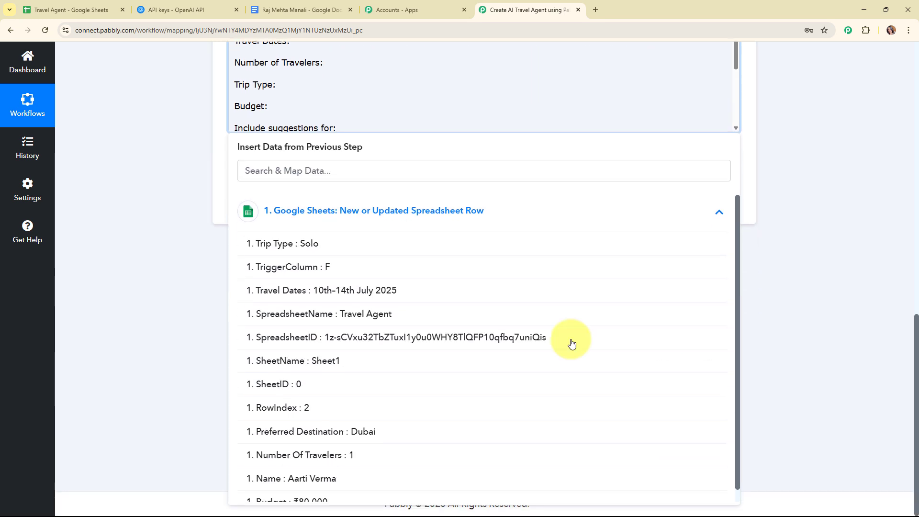
{"action": "scroll", "coordinate": [410, 316], "scroll_direction": "down", "scroll_amount": 1}
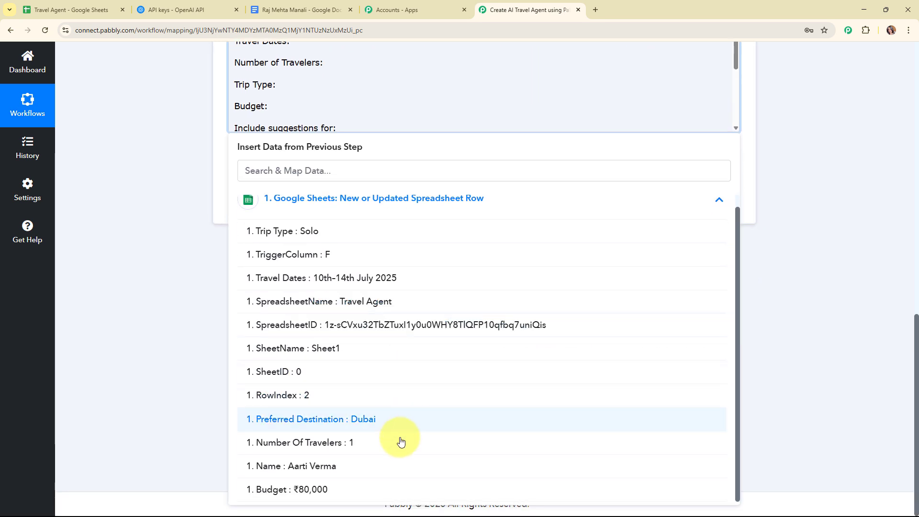
{"action": "left_click", "coordinate": [397, 472]}
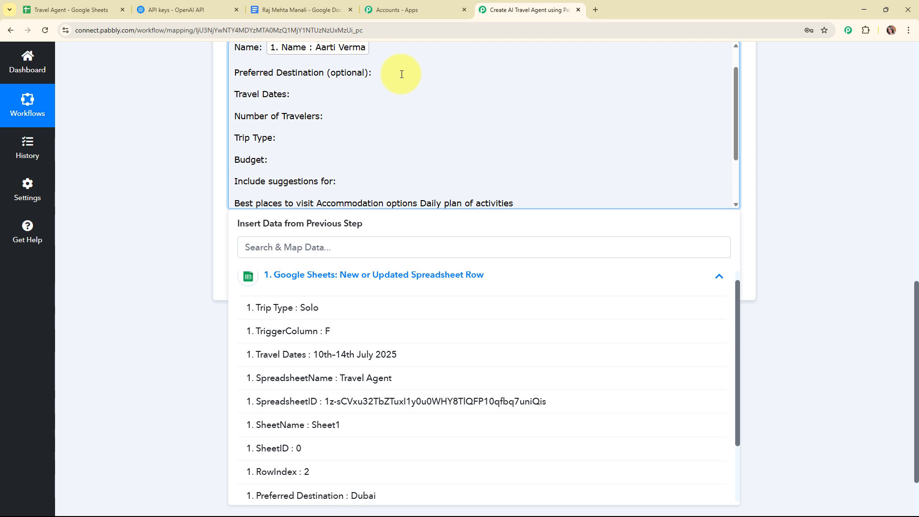
- Map the Google Sheets Preferred Destination and Travel Dates values after their matching labels in the prompt
{"action": "left_click", "coordinate": [390, 287]}
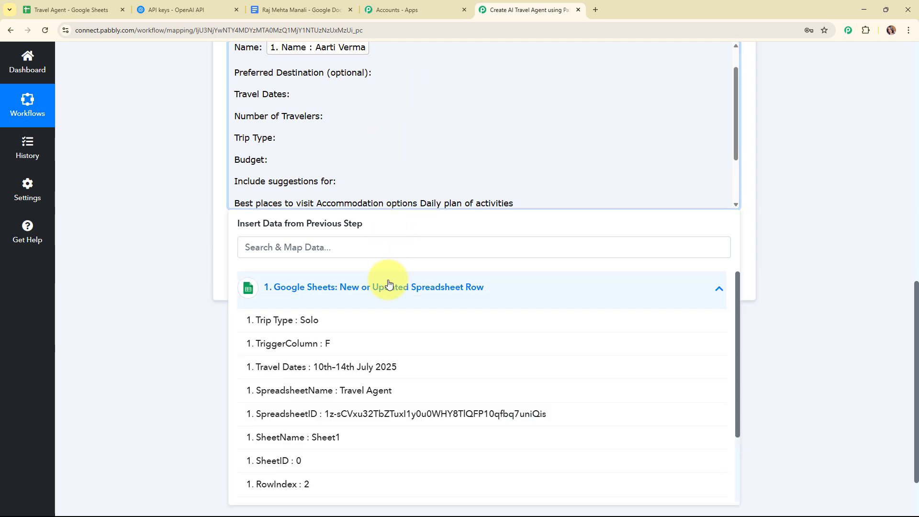
{"action": "scroll", "coordinate": [414, 430], "scroll_direction": "down", "scroll_amount": 2}
{"action": "left_click", "coordinate": [412, 426]}
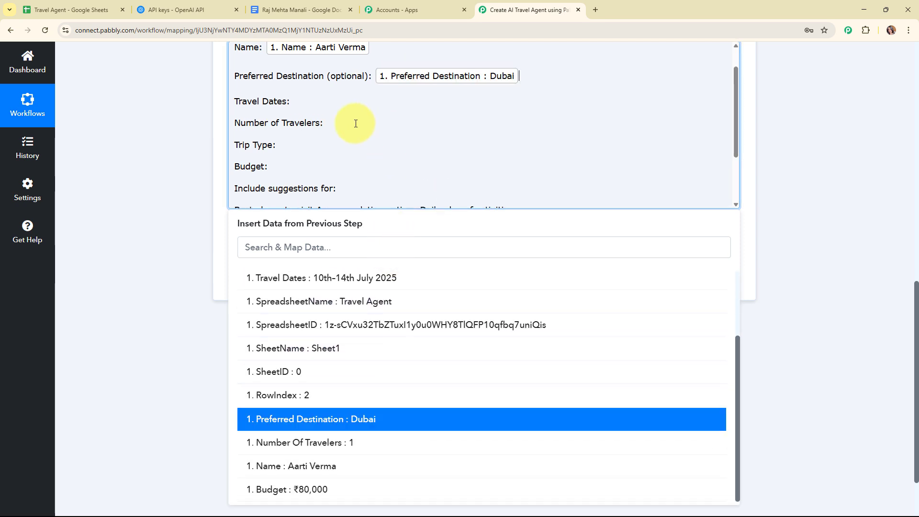
{"action": "left_click", "coordinate": [329, 106]}
{"action": "left_click", "coordinate": [344, 289]}
{"action": "scroll", "coordinate": [383, 382], "scroll_direction": "down", "scroll_amount": 2}
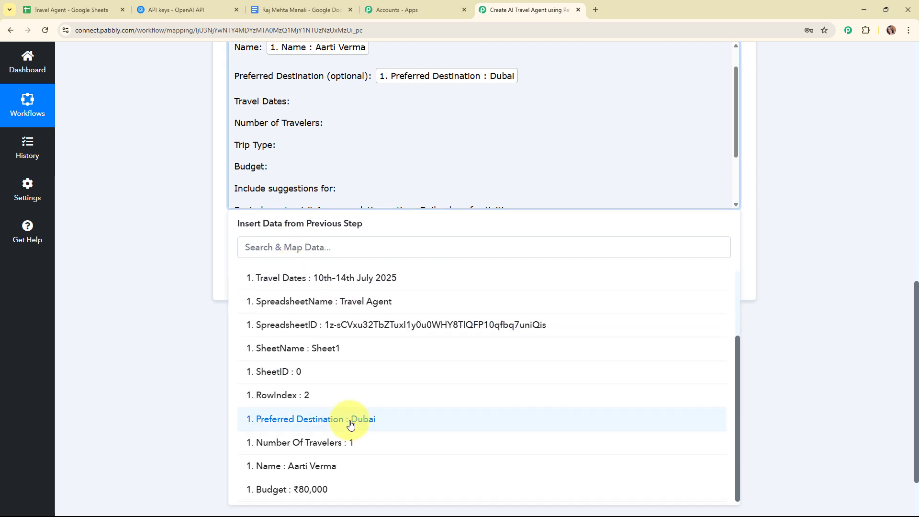
{"action": "left_click", "coordinate": [358, 279]}
- Map the Google Sheets Number Of Travelers and Trip Type values after their matching labels in the prompt
{"action": "left_click", "coordinate": [373, 128]}
{"action": "left_click", "coordinate": [337, 290]}
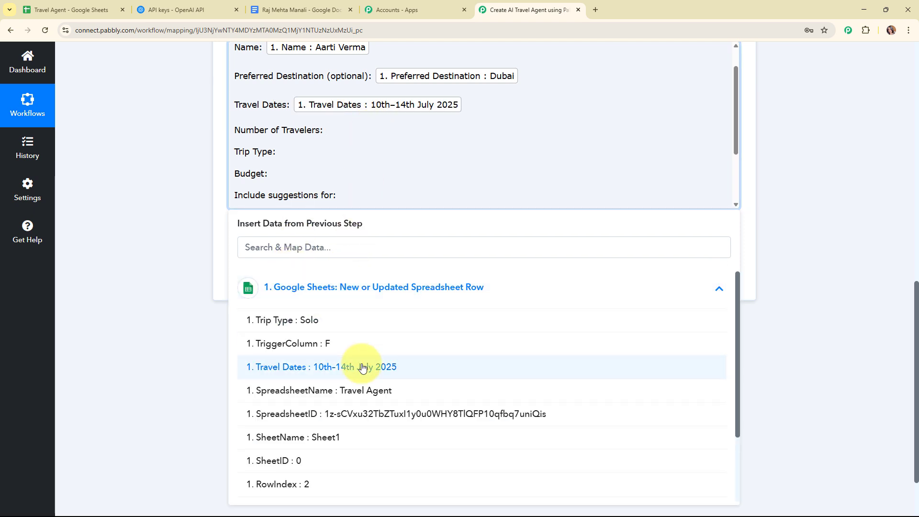
{"action": "scroll", "coordinate": [362, 368], "scroll_direction": "down", "scroll_amount": 3}
{"action": "left_click", "coordinate": [345, 438]}
{"action": "left_click", "coordinate": [301, 158]}
{"action": "left_click", "coordinate": [285, 290]}
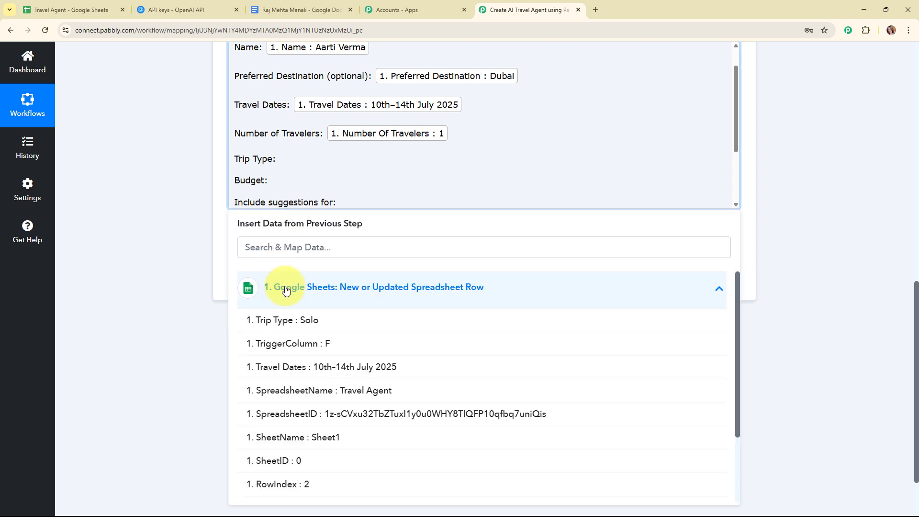
{"action": "left_click", "coordinate": [287, 320]}
- Map the Google Sheets Budget value after the prompt's Budget label and close the data mapping list
{"action": "left_click", "coordinate": [283, 186]}
{"action": "left_click", "coordinate": [348, 293]}
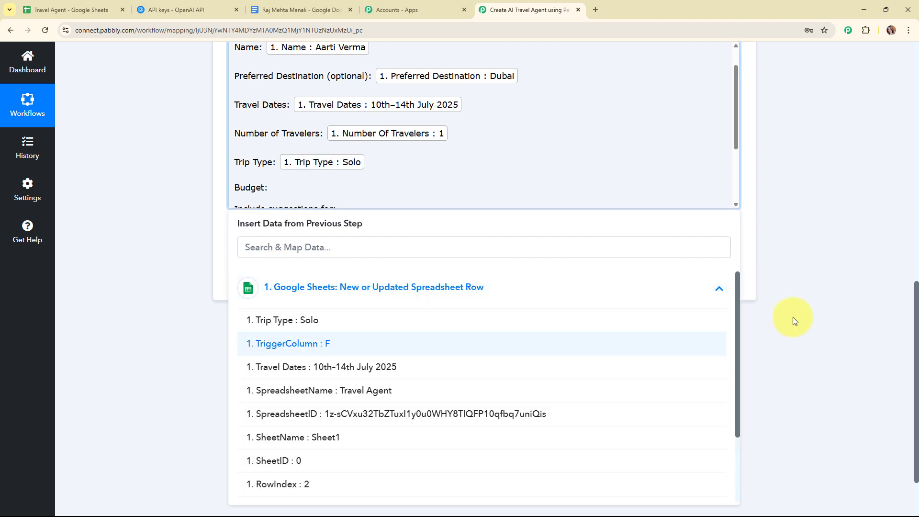
{"action": "scroll", "coordinate": [615, 359], "scroll_direction": "down", "scroll_amount": 3}
{"action": "left_click", "coordinate": [381, 498]}
{"action": "left_click", "coordinate": [150, 256]}
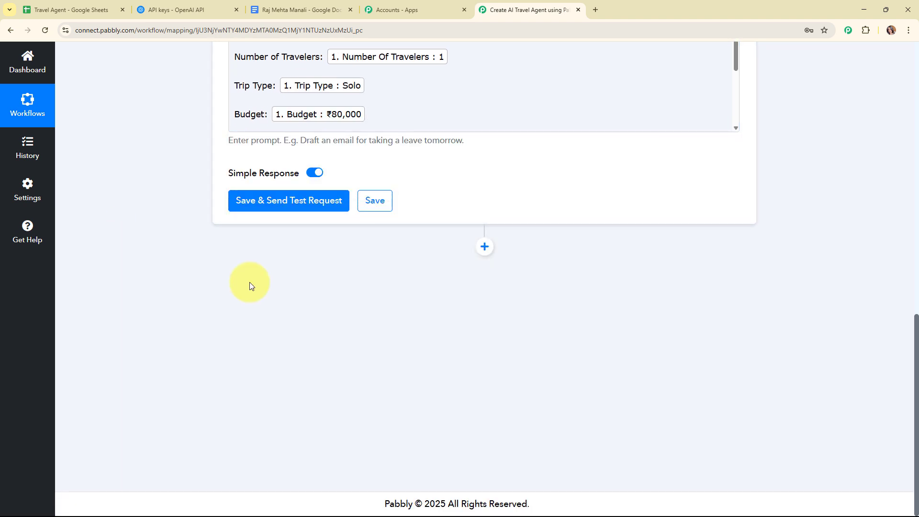
- Check the mapped prompt, then save the ChatGPT action and send its test request
{"action": "scroll", "coordinate": [526, 240], "scroll_direction": "up", "scroll_amount": 5}
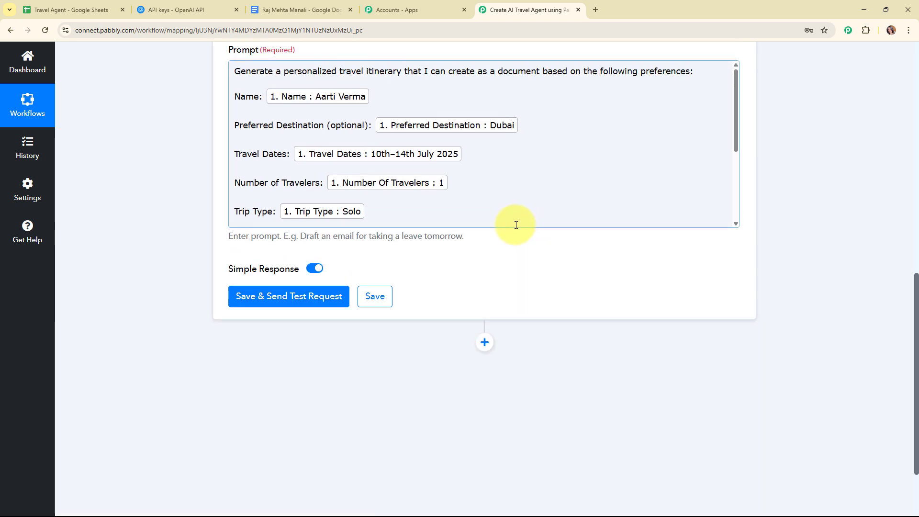
{"action": "scroll", "coordinate": [845, 273], "scroll_direction": "up", "scroll_amount": 3}
{"action": "scroll", "coordinate": [846, 273], "scroll_direction": "down", "scroll_amount": 5}
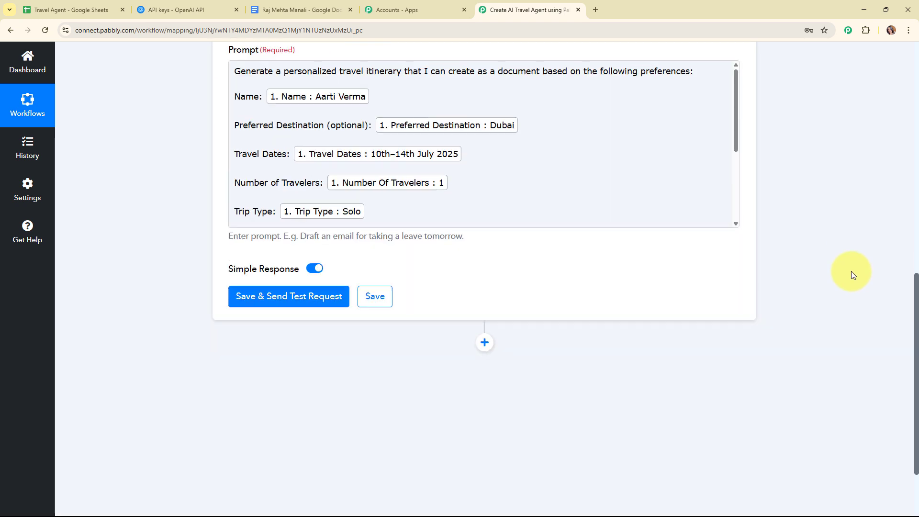
{"action": "left_click", "coordinate": [314, 201]}
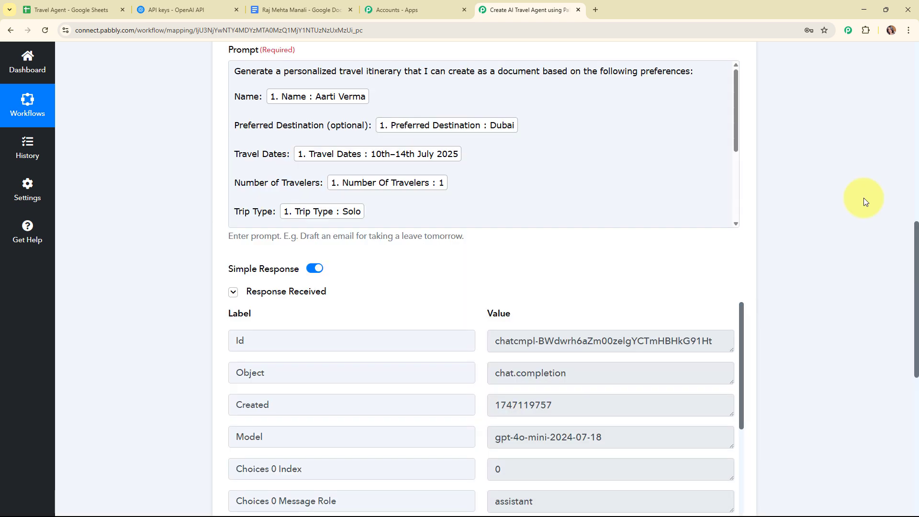
- Enlarge the Choices 0 Message Content value in the response and read through the generated itinerary
{"action": "scroll", "coordinate": [863, 196], "scroll_direction": "down", "scroll_amount": 4}
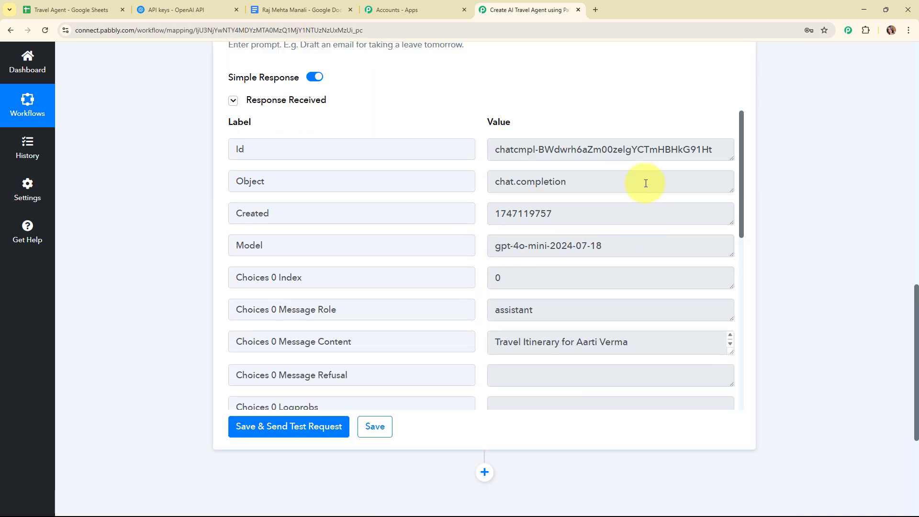
{"action": "scroll", "coordinate": [646, 181], "scroll_direction": "down", "scroll_amount": 2}
{"action": "left_click_drag", "start_coordinate": [732, 256], "coordinate": [716, 460]}
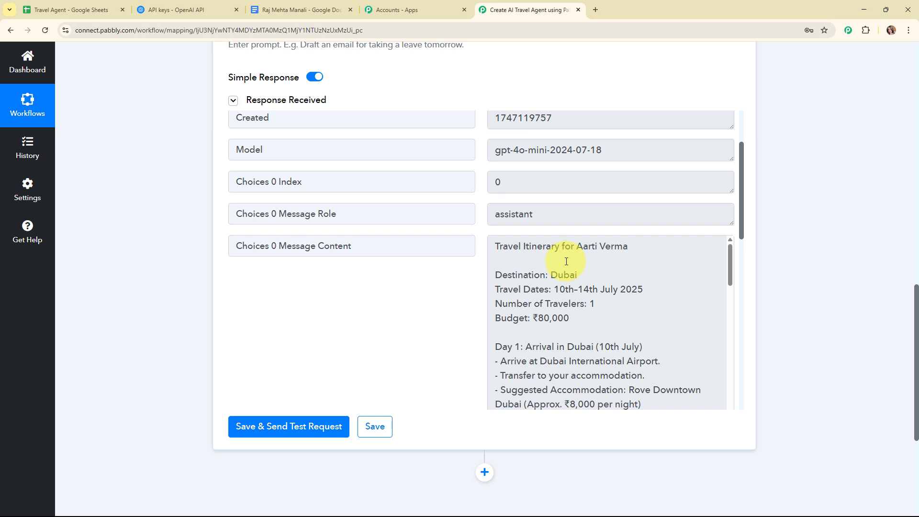
{"action": "scroll", "coordinate": [569, 280], "scroll_direction": "down", "scroll_amount": 15}
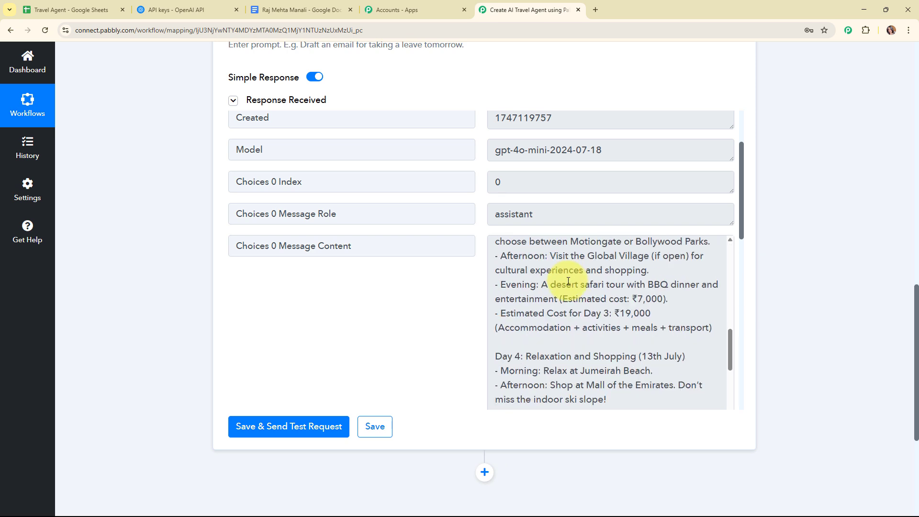
{"action": "scroll", "coordinate": [568, 281], "scroll_direction": "down", "scroll_amount": 5}
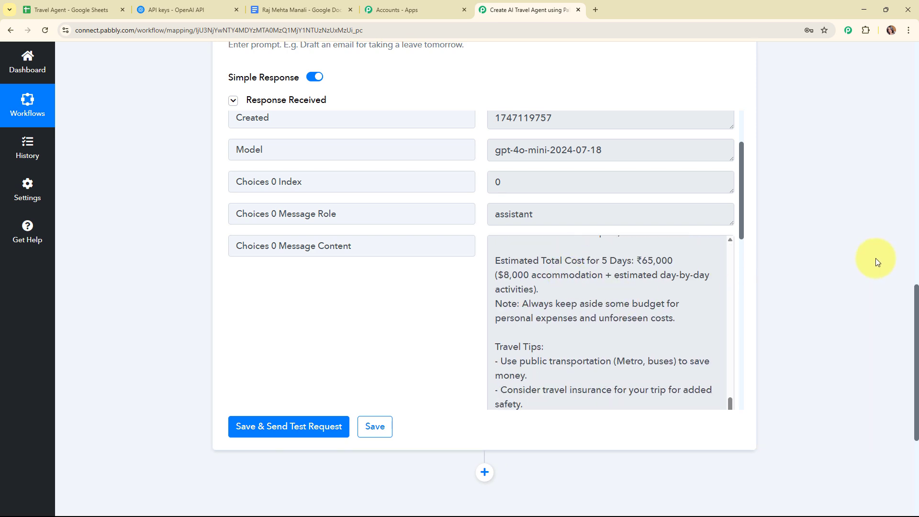
- Collapse the ChatGPT action and add a Google Docs action below it with the event Create a Blank Document
{"action": "scroll", "coordinate": [861, 221], "scroll_direction": "up", "scroll_amount": 3}
{"action": "scroll", "coordinate": [859, 215], "scroll_direction": "up", "scroll_amount": 10}
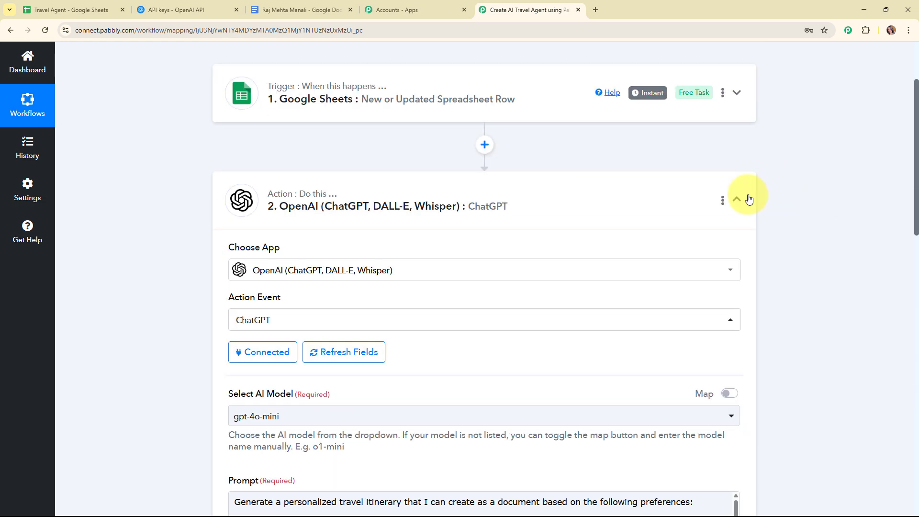
{"action": "left_click", "coordinate": [737, 199]}
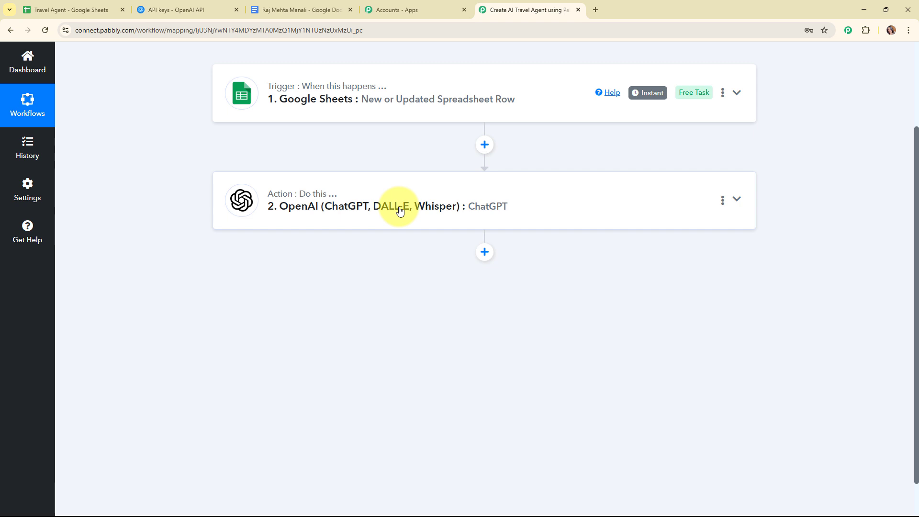
{"action": "left_click", "coordinate": [480, 254]}
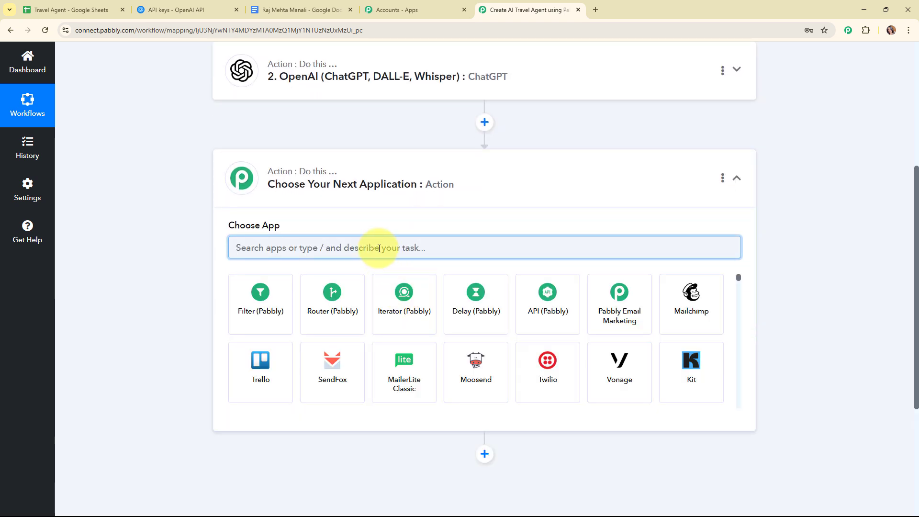
{"action": "type", "text": "goo"}
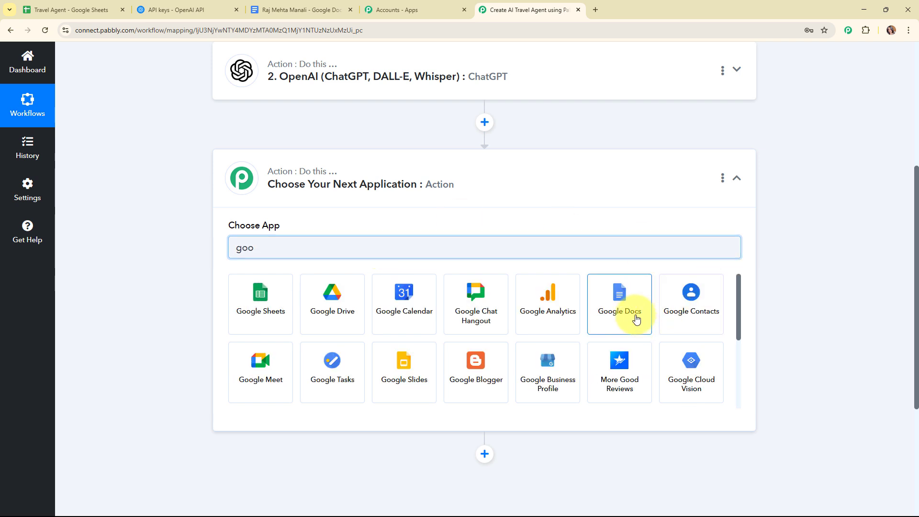
{"action": "left_click", "coordinate": [636, 319]}
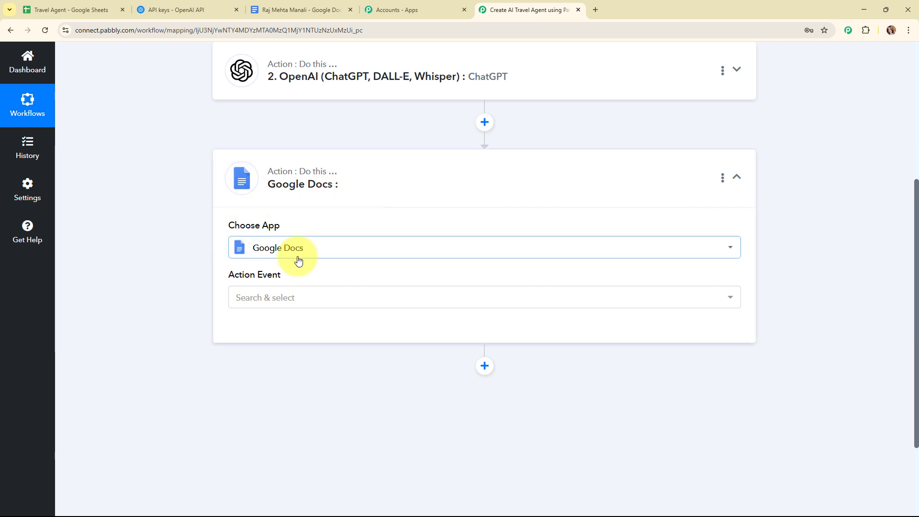
{"action": "left_click", "coordinate": [350, 301]}
{"action": "left_click", "coordinate": [334, 158]}
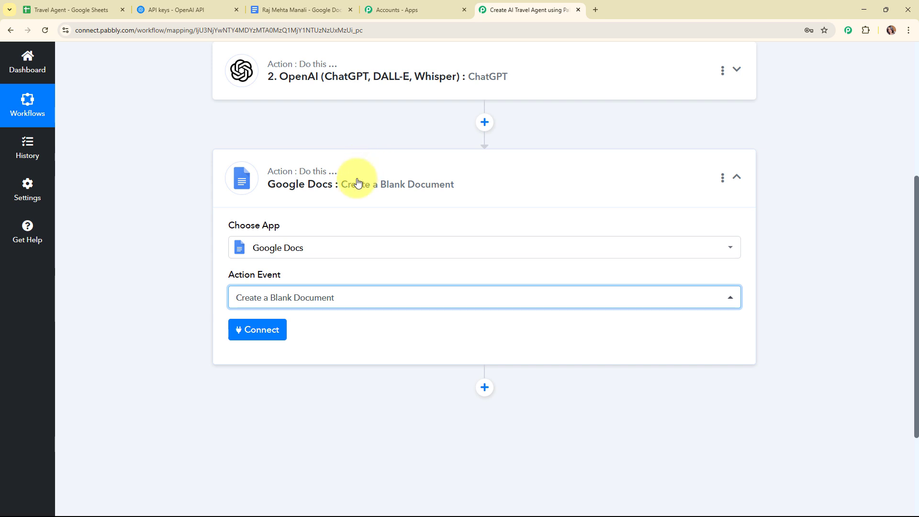
- Connect the Google Docs action through a new connection, signing in with the Google account and authorizing access
{"action": "left_click", "coordinate": [241, 340]}
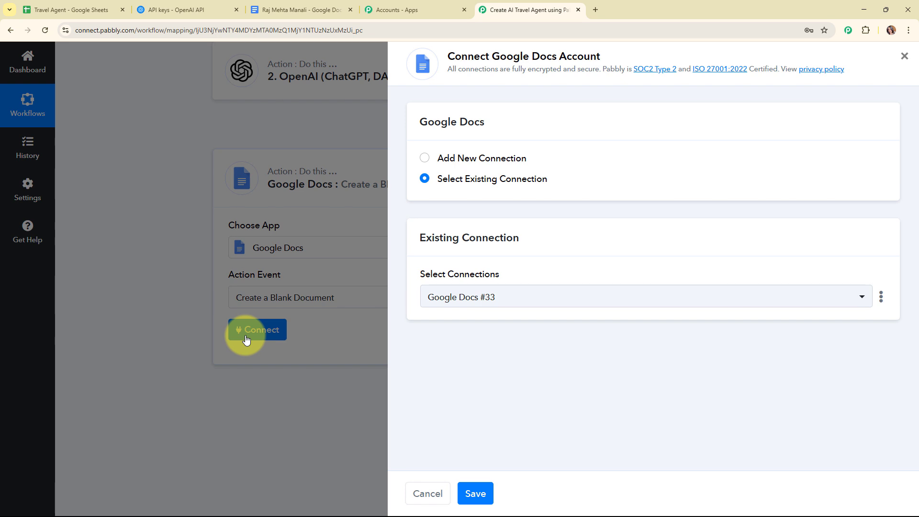
{"action": "left_click", "coordinate": [423, 160]}
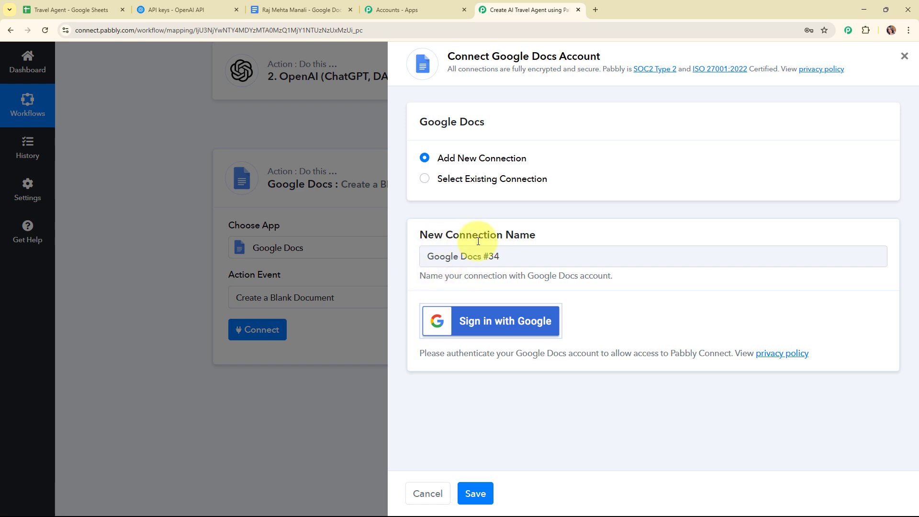
{"action": "left_click", "coordinate": [492, 327]}
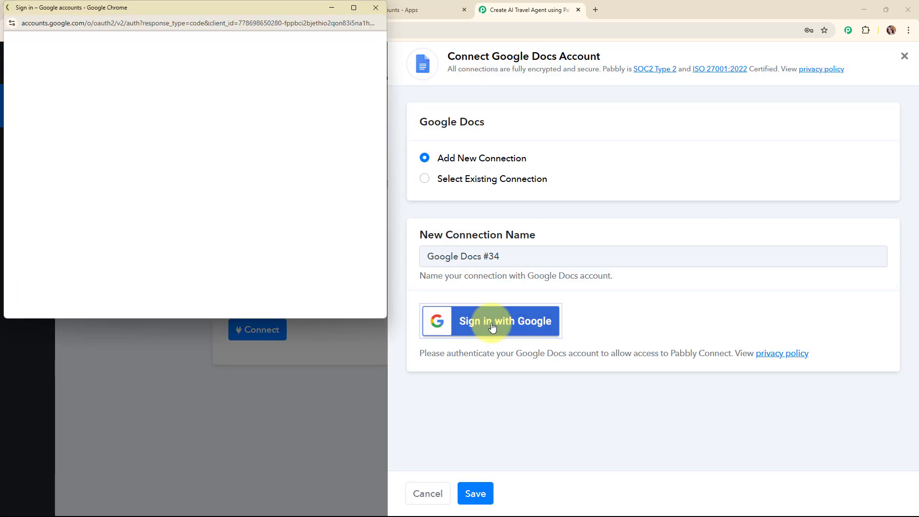
{"action": "left_click", "coordinate": [230, 108]}
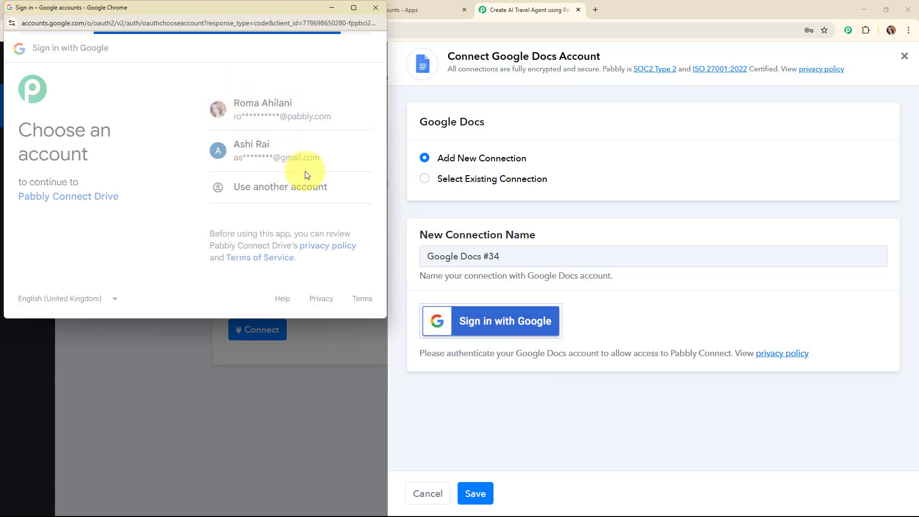
{"action": "left_click", "coordinate": [334, 253]}
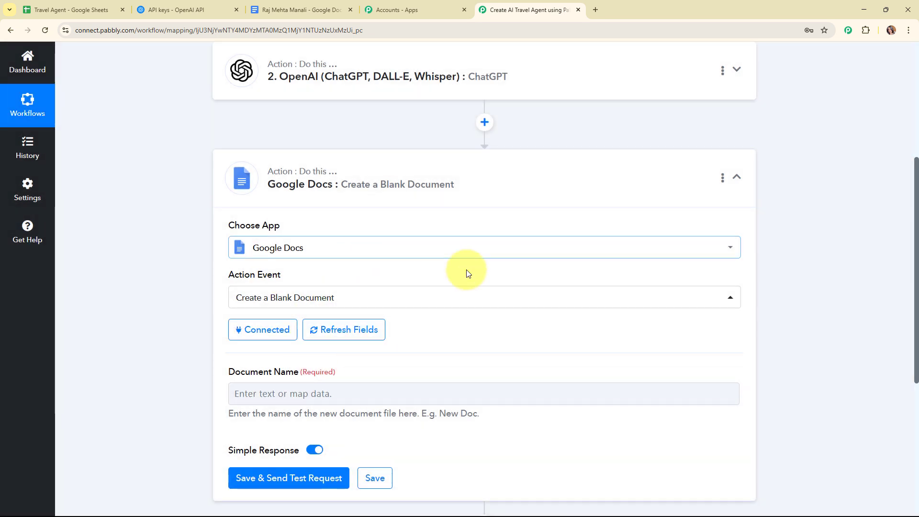
- Map the Google Sheets Name and Preferred Destination values into the Document Name and close the data mapping list
{"action": "scroll", "coordinate": [469, 325], "scroll_direction": "down", "scroll_amount": 5}
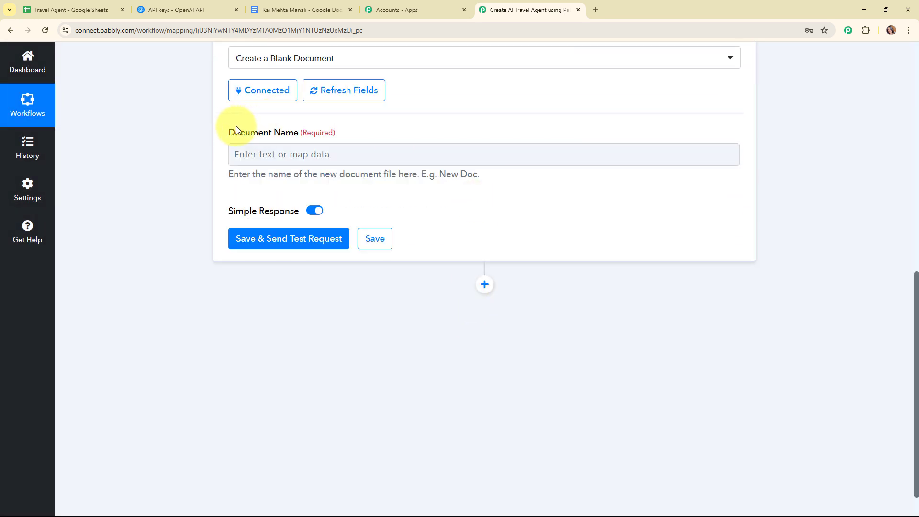
{"action": "left_click_drag", "start_coordinate": [227, 130], "coordinate": [365, 133]}
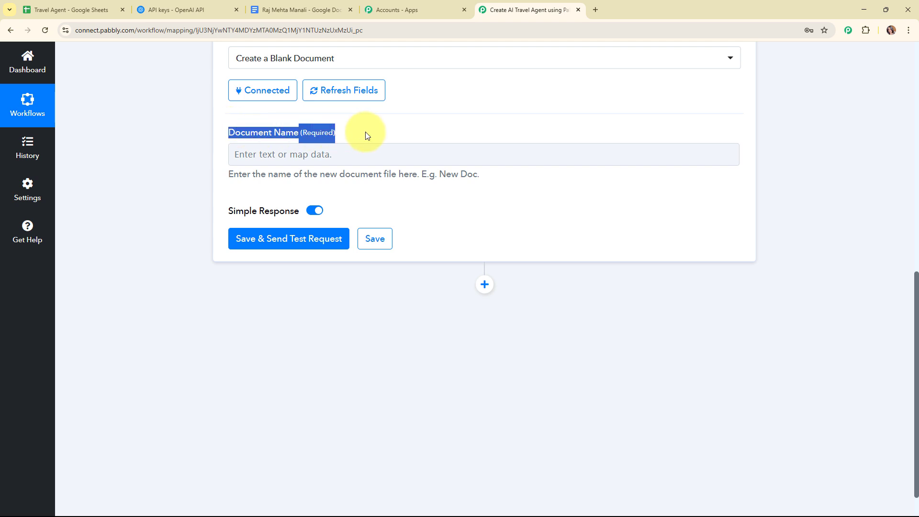
{"action": "left_click", "coordinate": [390, 191]}
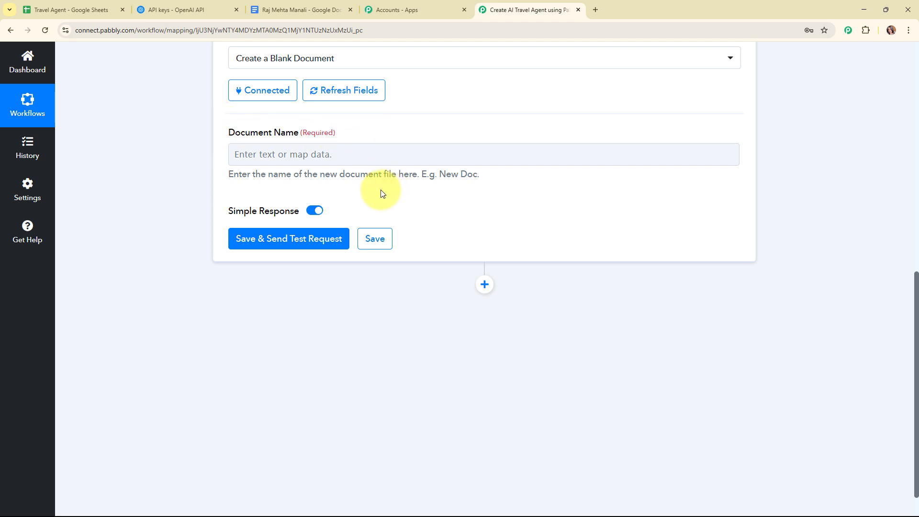
{"action": "left_click", "coordinate": [266, 152]}
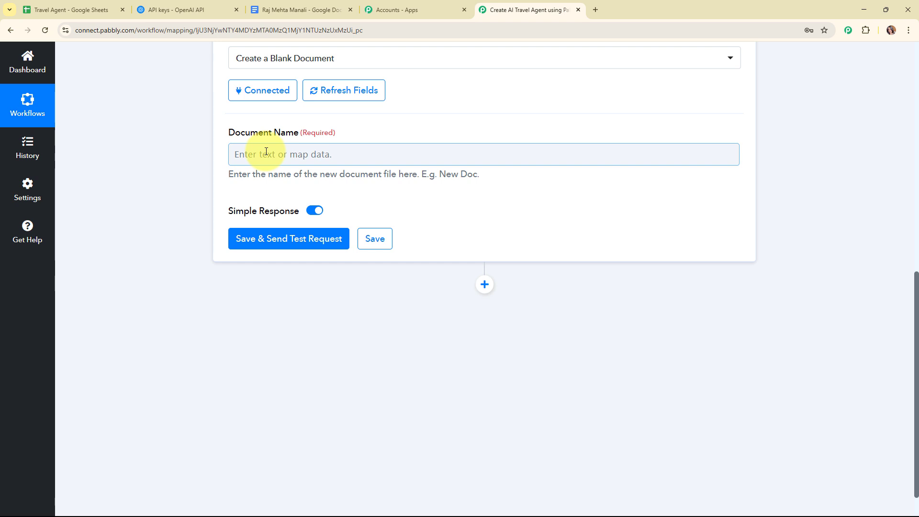
{"action": "left_click", "coordinate": [266, 152]}
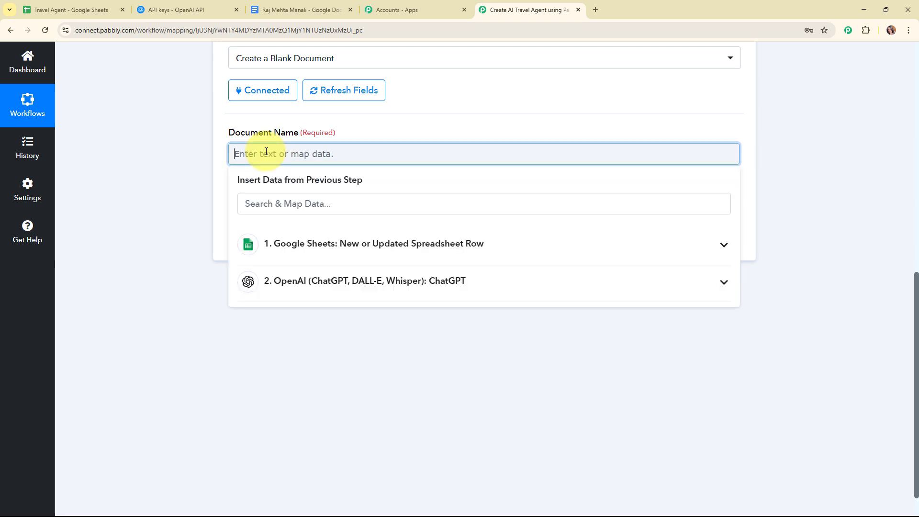
{"action": "left_click", "coordinate": [389, 255]}
{"action": "scroll", "coordinate": [418, 393], "scroll_direction": "down", "scroll_amount": 2}
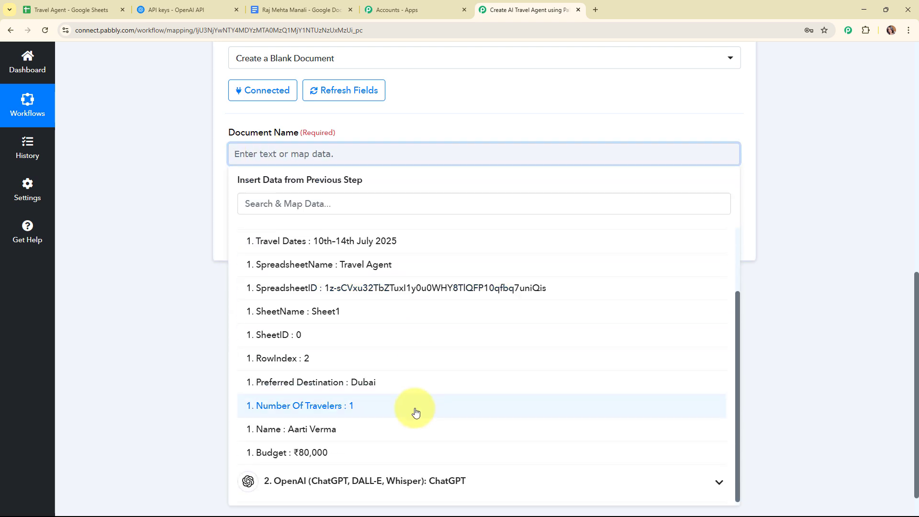
{"action": "left_click", "coordinate": [387, 432]}
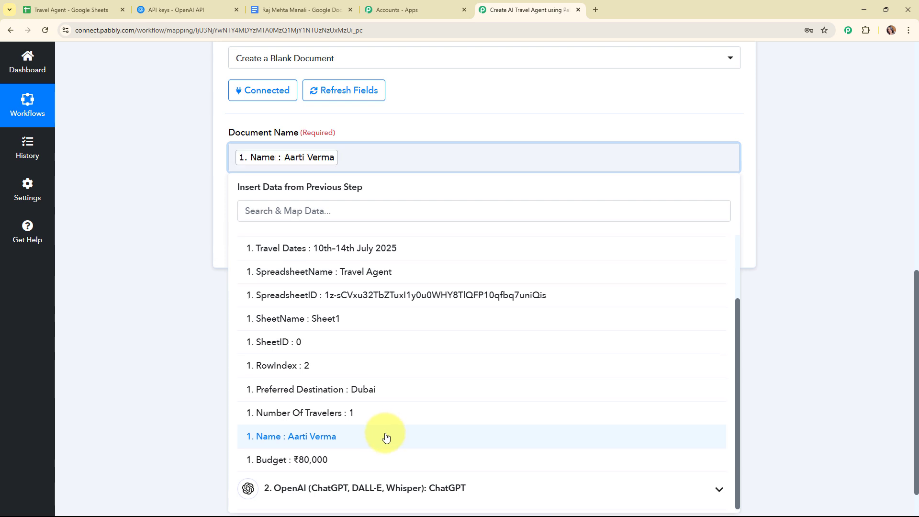
{"action": "scroll", "coordinate": [365, 378], "scroll_direction": "up", "scroll_amount": 2}
{"action": "left_click", "coordinate": [355, 472]}
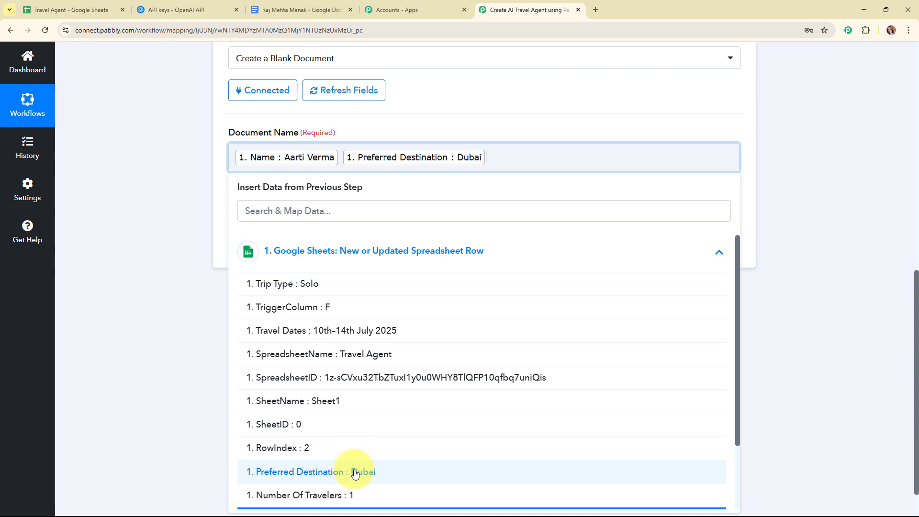
{"action": "left_click", "coordinate": [129, 159]}
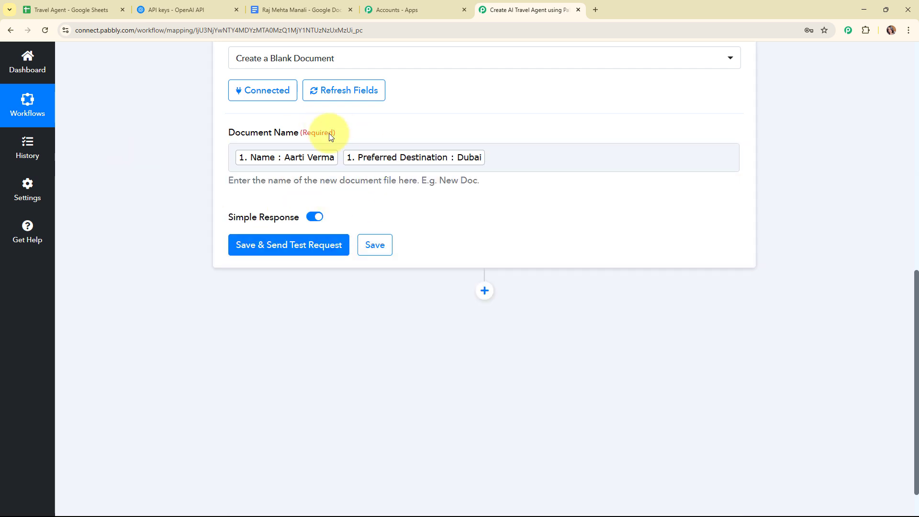
- Save the Create a Blank Document action with a test request, check its response, and collapse the action
{"action": "scroll", "coordinate": [364, 192], "scroll_direction": "down", "scroll_amount": 1}
{"action": "left_click", "coordinate": [299, 212]}
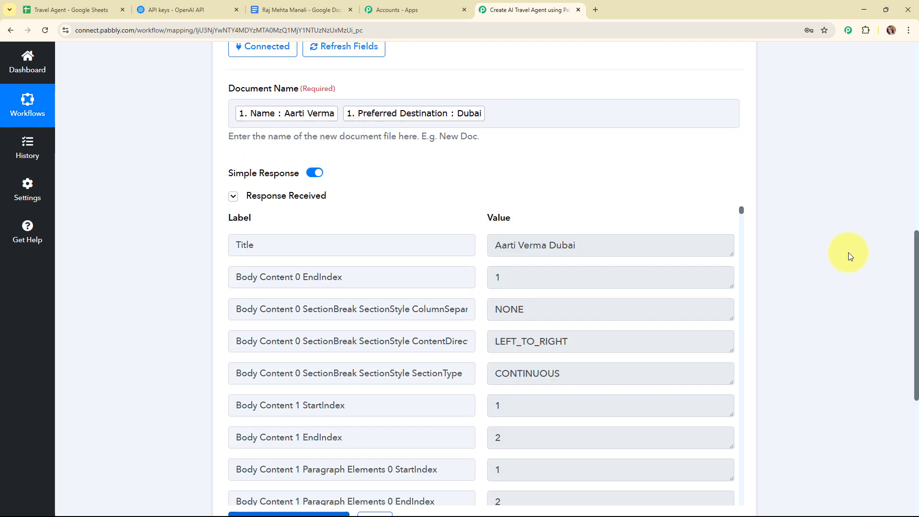
{"action": "scroll", "coordinate": [845, 252], "scroll_direction": "down", "scroll_amount": 3}
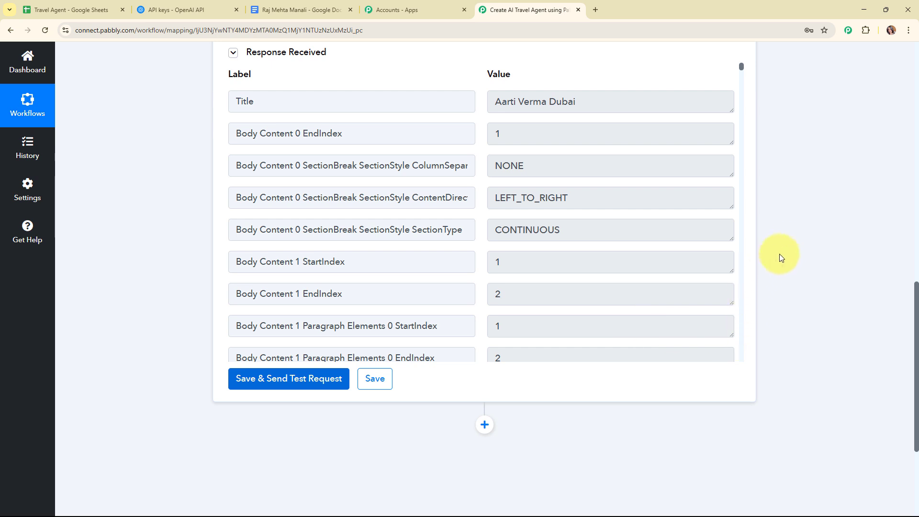
{"action": "scroll", "coordinate": [785, 242], "scroll_direction": "up", "scroll_amount": 9}
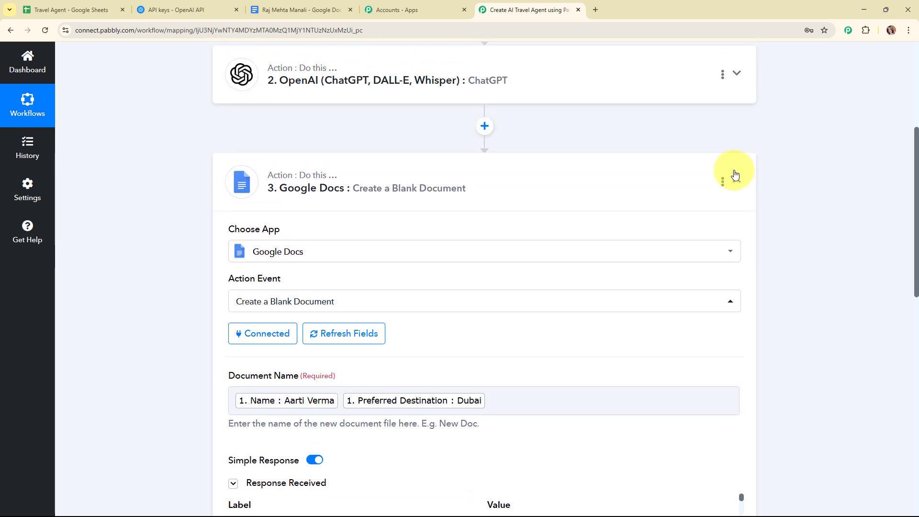
{"action": "left_click", "coordinate": [737, 181]}
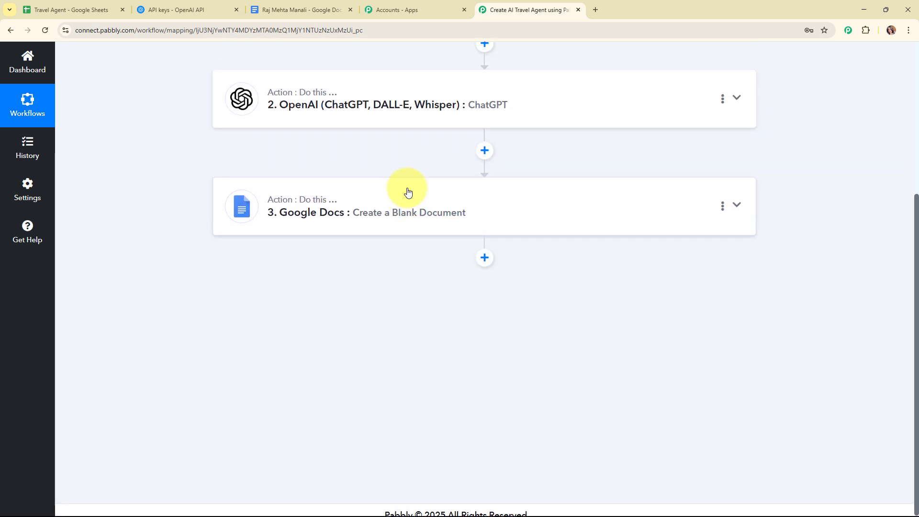
- Switch to Google Docs and open the new document named after the traveler and destination to check its contents
{"action": "scroll", "coordinate": [408, 191], "scroll_direction": "up", "scroll_amount": 5}
{"action": "left_click", "coordinate": [280, 10]}
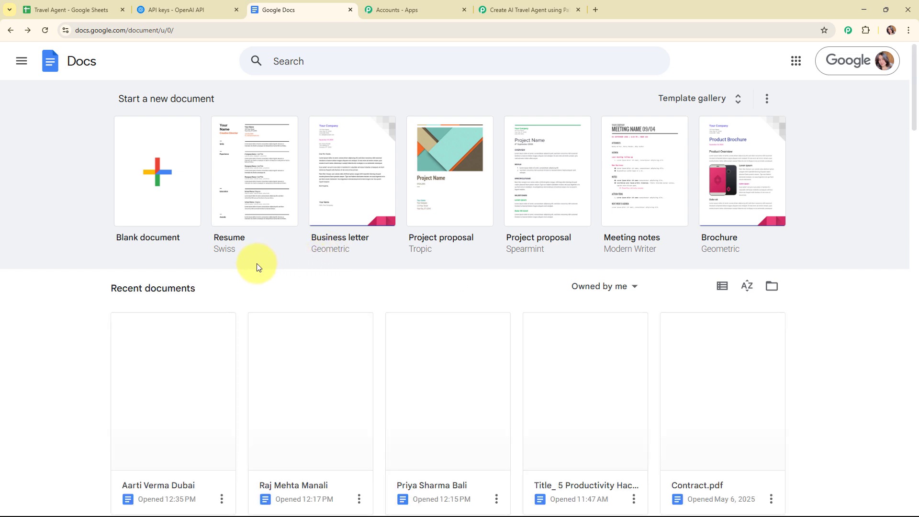
{"action": "scroll", "coordinate": [160, 293], "scroll_direction": "down", "scroll_amount": 2}
{"action": "left_click", "coordinate": [162, 293]}
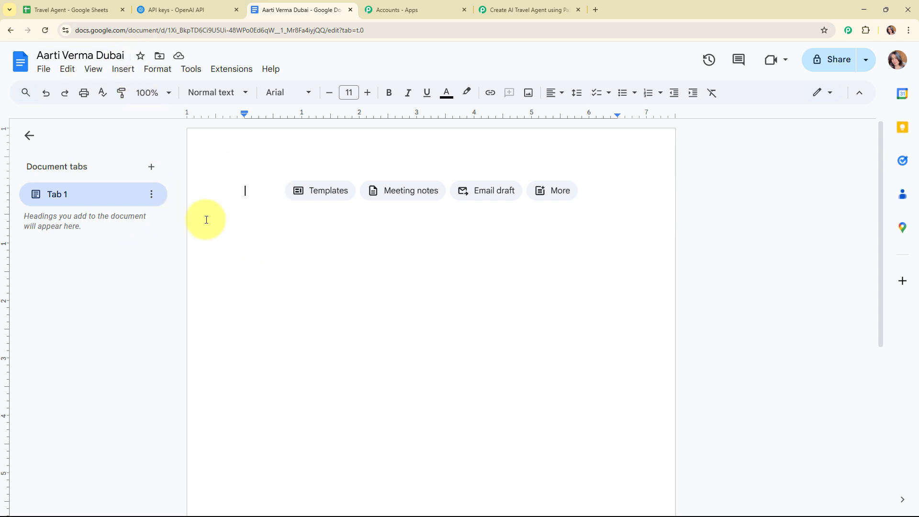
- Back in Pabbly Connect, add a Google Docs action with the event Append a Paragraph to a Document, using existing connection Google Docs #34
{"action": "left_click", "coordinate": [547, 11]}
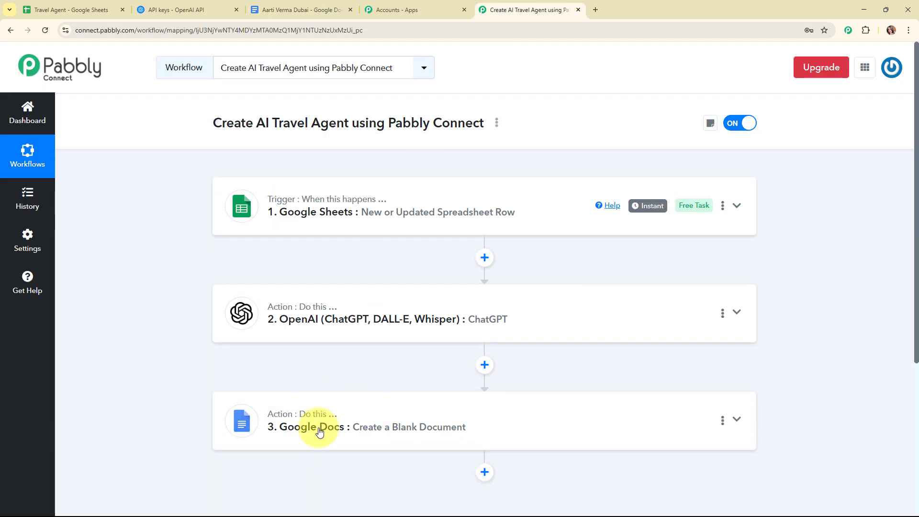
{"action": "scroll", "coordinate": [798, 268], "scroll_direction": "down", "scroll_amount": 4}
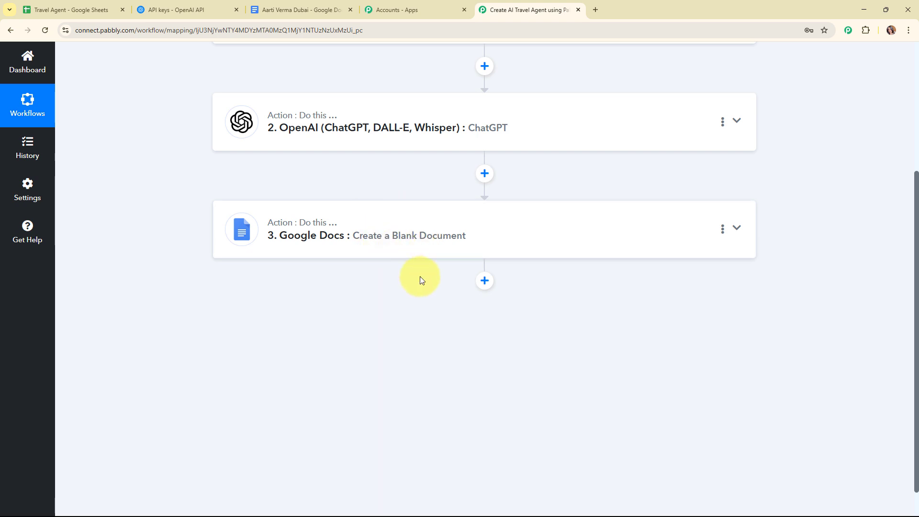
{"action": "left_click", "coordinate": [482, 282]}
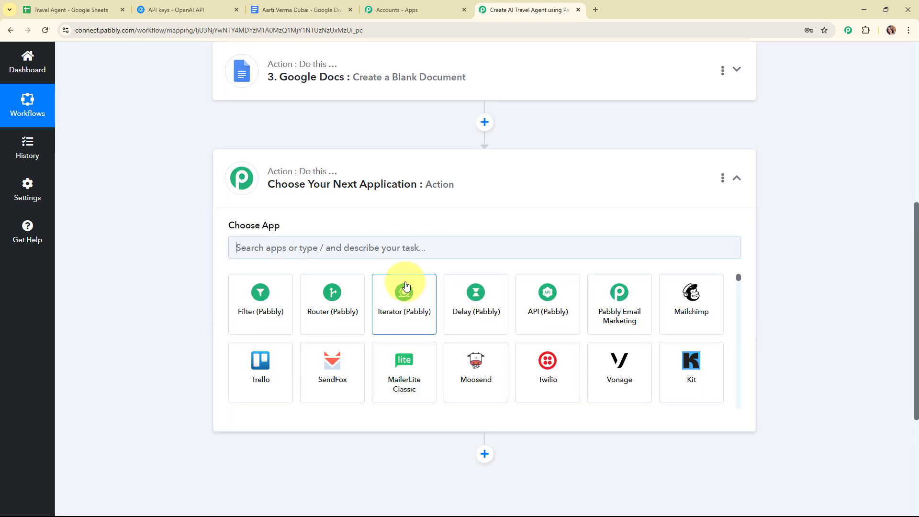
{"action": "type", "text": "goo"}
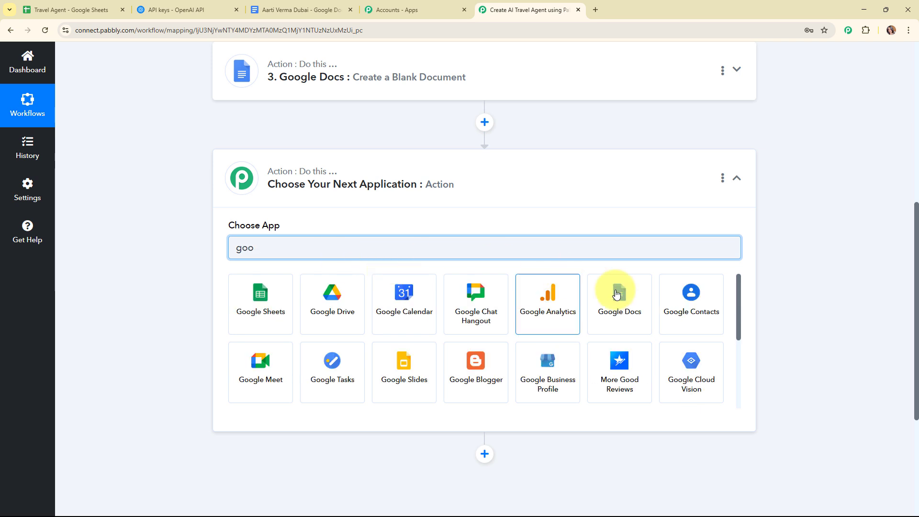
{"action": "left_click", "coordinate": [616, 293]}
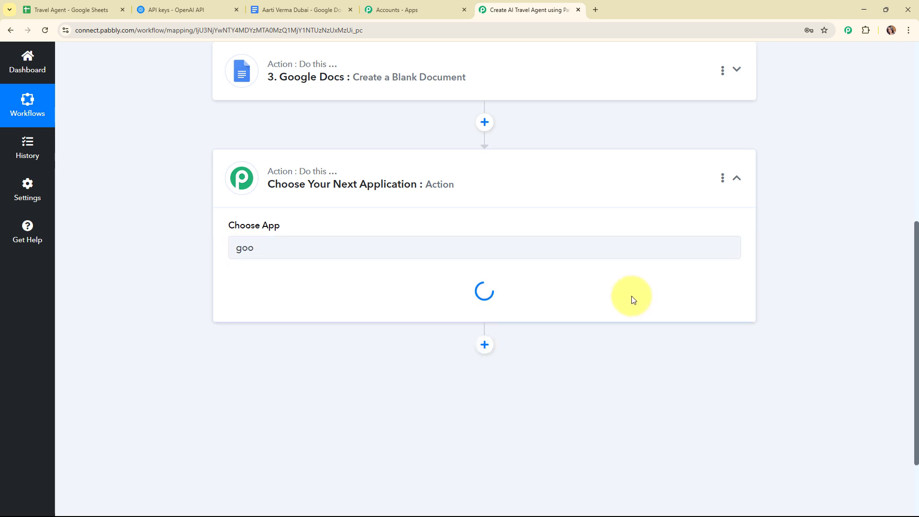
{"action": "left_click", "coordinate": [324, 298]}
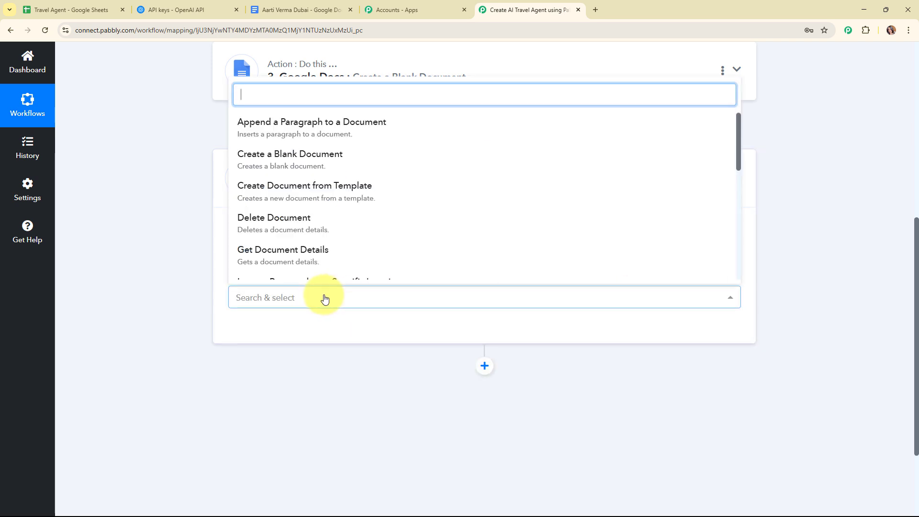
{"action": "left_click", "coordinate": [306, 128]}
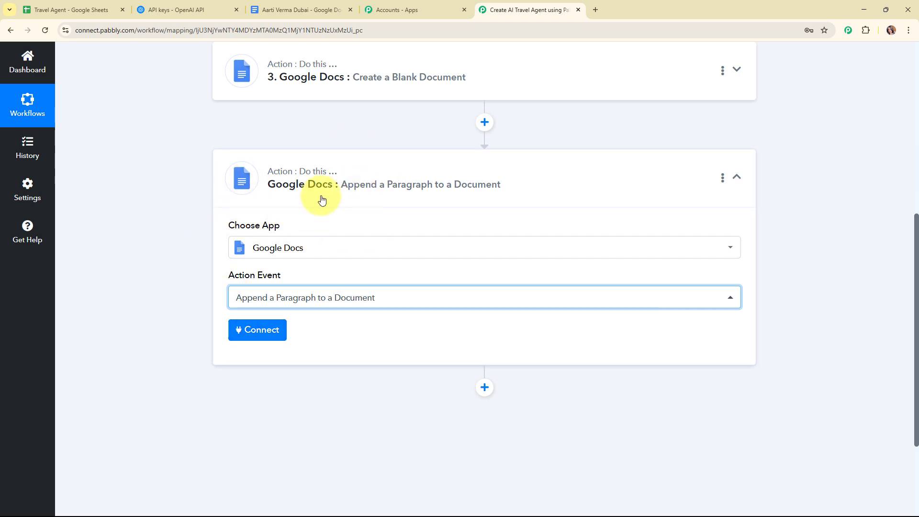
{"action": "left_click", "coordinate": [261, 330]}
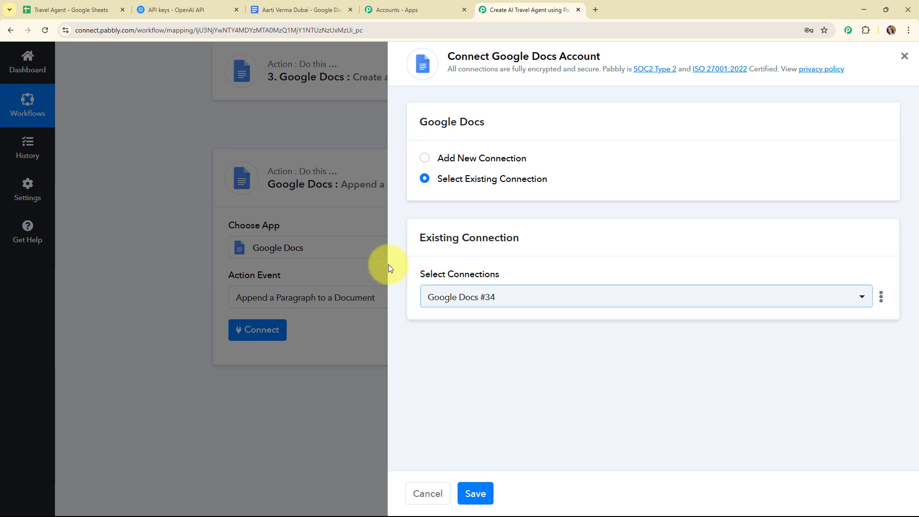
{"action": "left_click", "coordinate": [485, 493]}
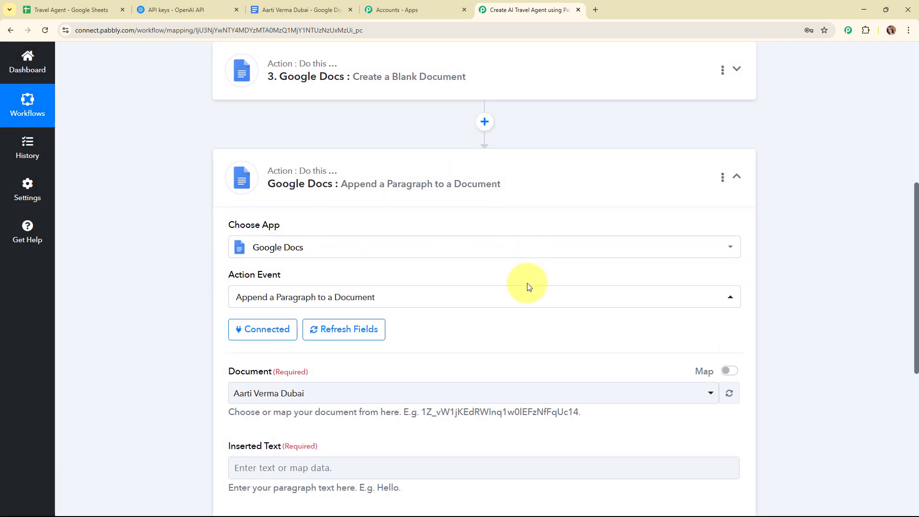
- Enable mapping for the Document field of the Append a Paragraph action and clear its preselected document ID
{"action": "scroll", "coordinate": [455, 232], "scroll_direction": "down", "scroll_amount": 3}
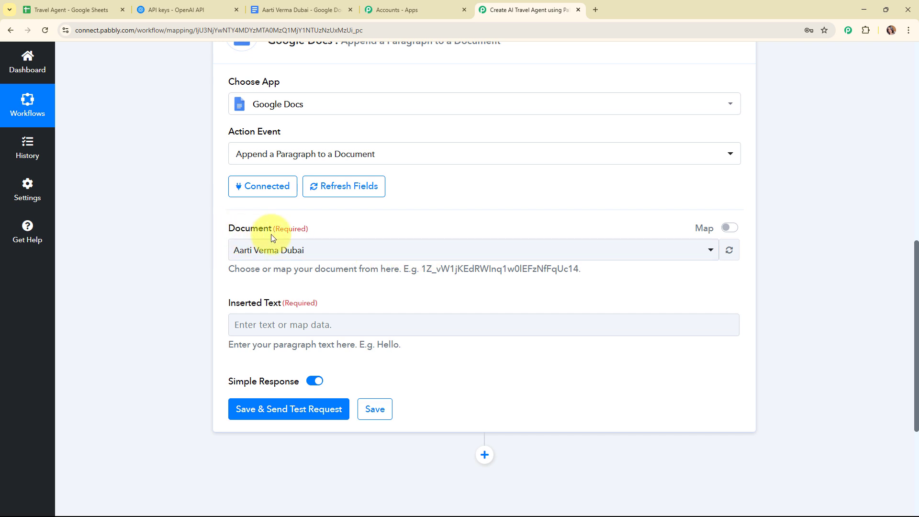
{"action": "left_click", "coordinate": [434, 258]}
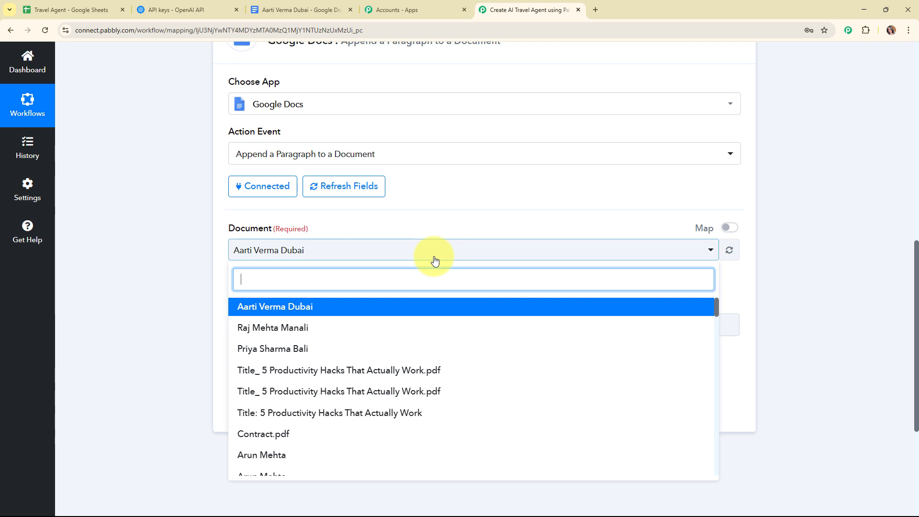
{"action": "left_click", "coordinate": [434, 257]}
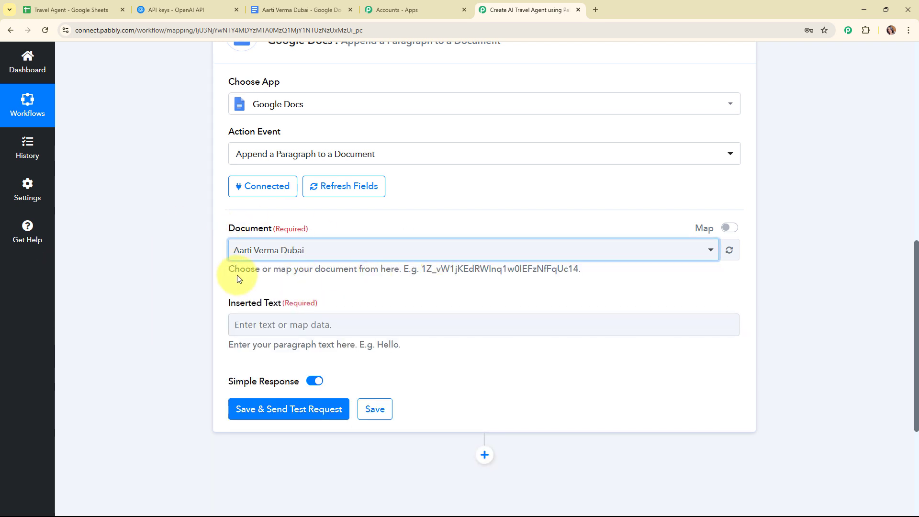
{"action": "left_click", "coordinate": [731, 230]}
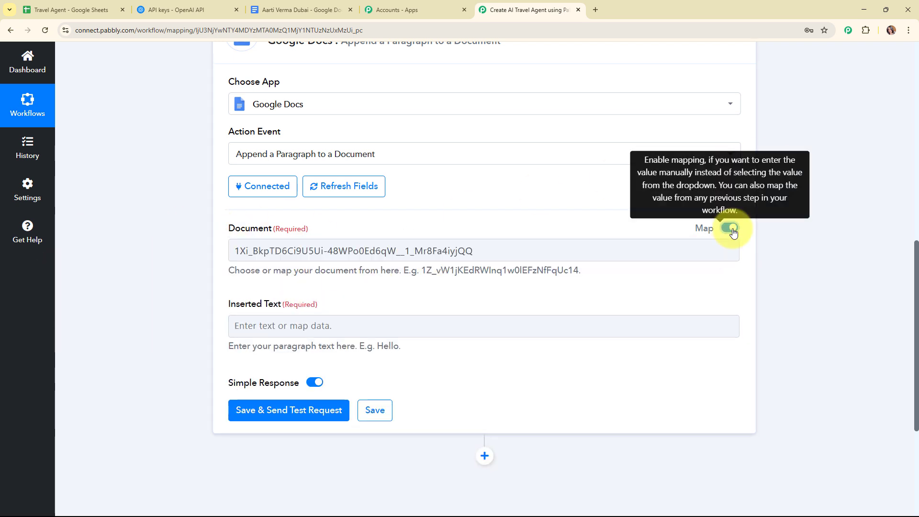
{"action": "left_click_drag", "start_coordinate": [493, 250], "coordinate": [191, 248]}
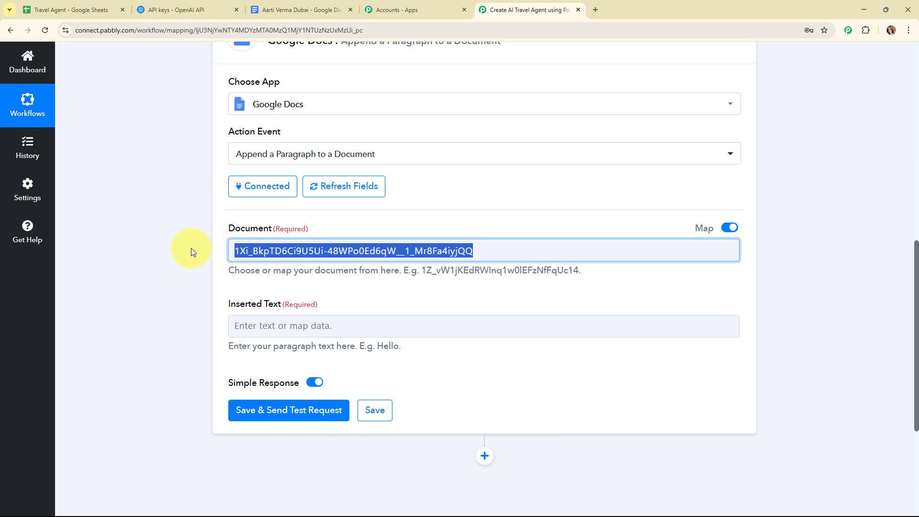
{"action": "key", "text": "BackSpace"}
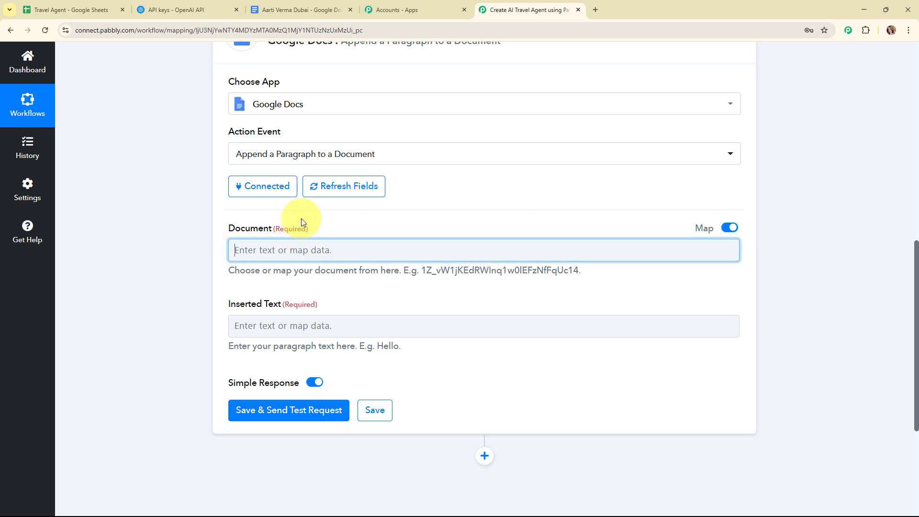
- Find "documentid" in the previous-step data and map DocumentId from Create a Blank Document into the Document field
{"action": "left_click", "coordinate": [320, 191]}
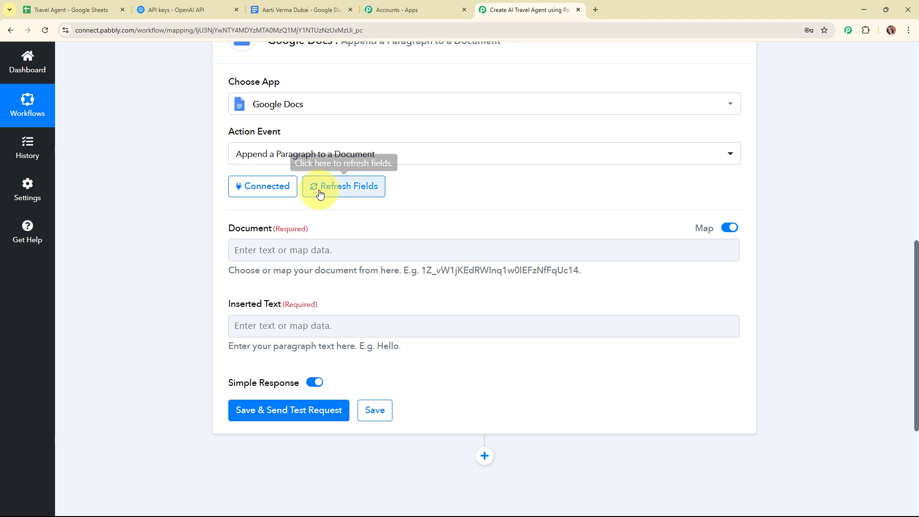
{"action": "left_click", "coordinate": [246, 251]}
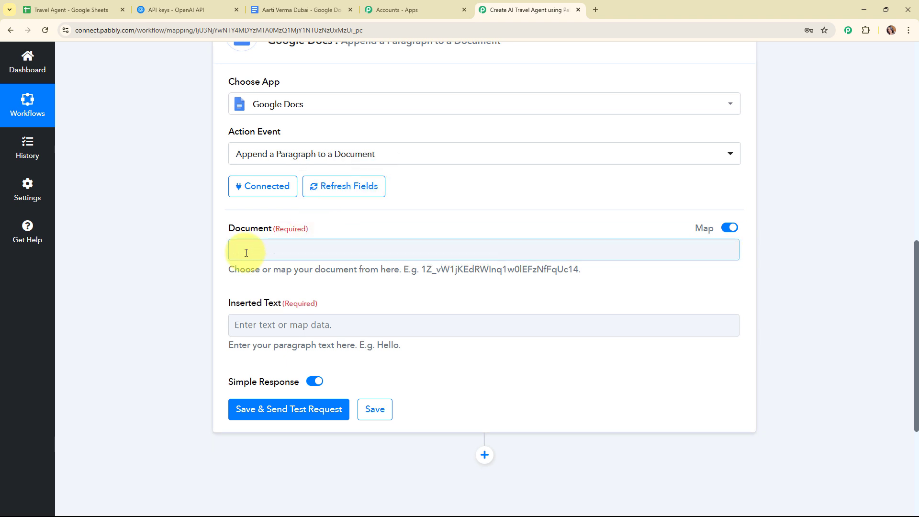
{"action": "type", "text": "d"}
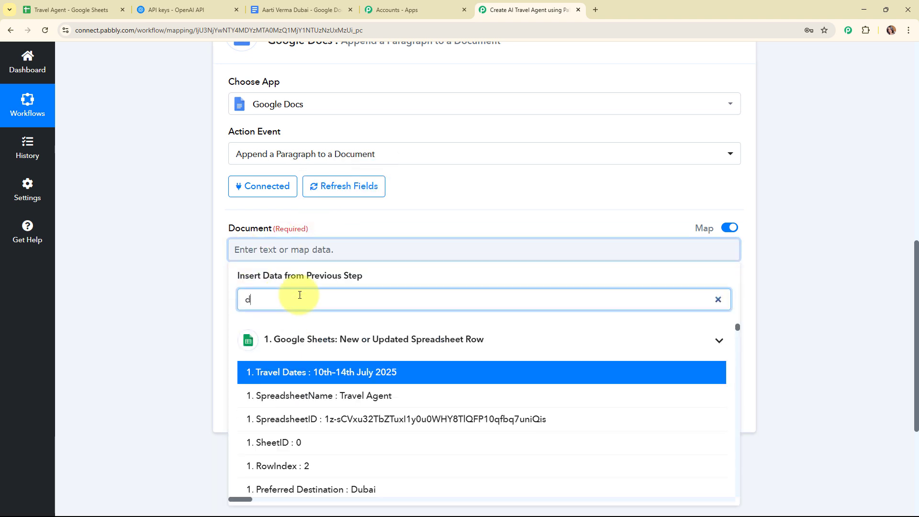
{"action": "type", "text": "ocum"}
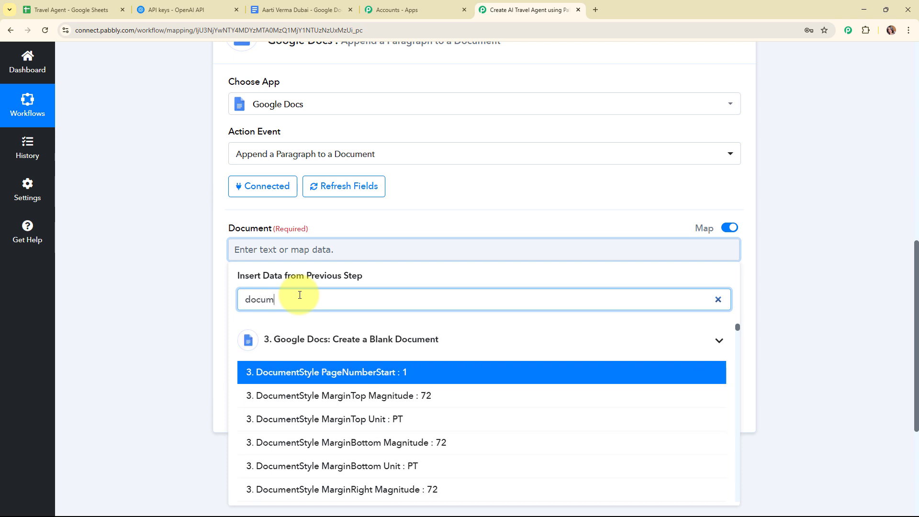
{"action": "type", "text": "entid"}
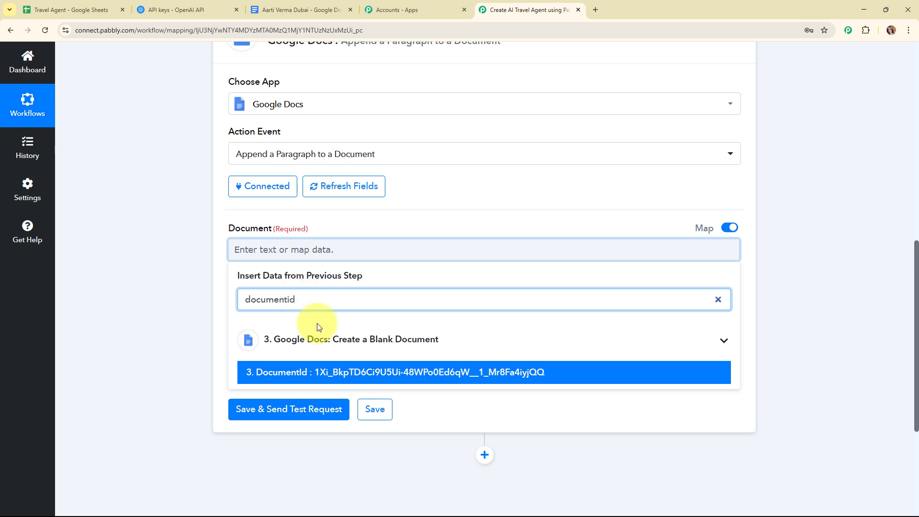
{"action": "left_click", "coordinate": [403, 374]}
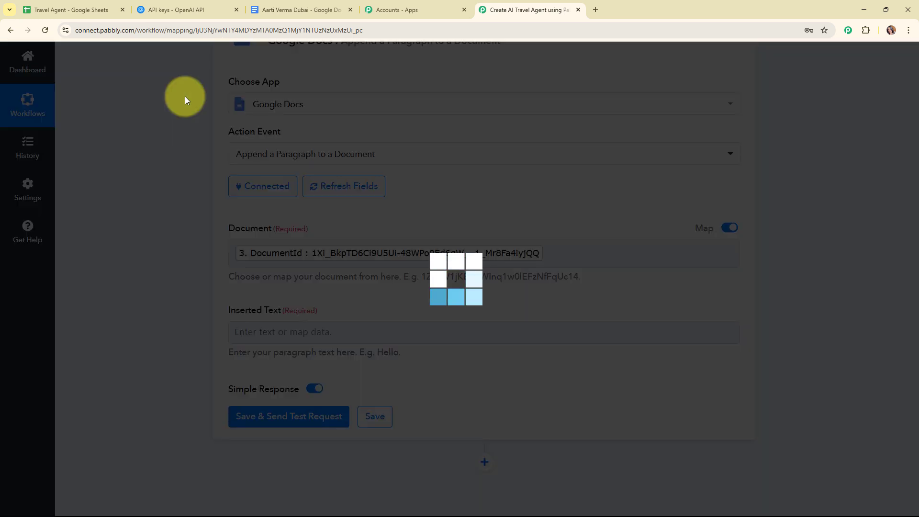
- Map the ChatGPT step's Choices 0 Message Content into the Inserted Text field and close the data mapping list
{"action": "scroll", "coordinate": [297, 186], "scroll_direction": "down", "scroll_amount": 2}
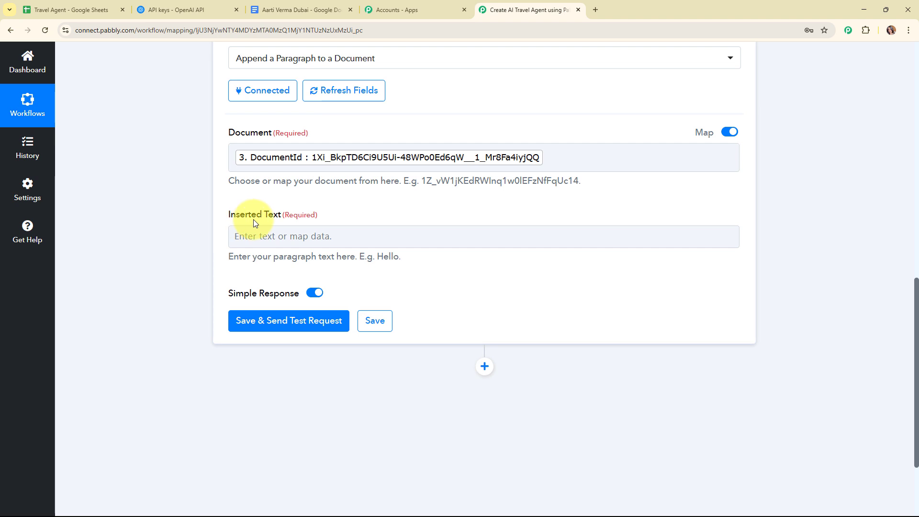
{"action": "left_click", "coordinate": [299, 237]}
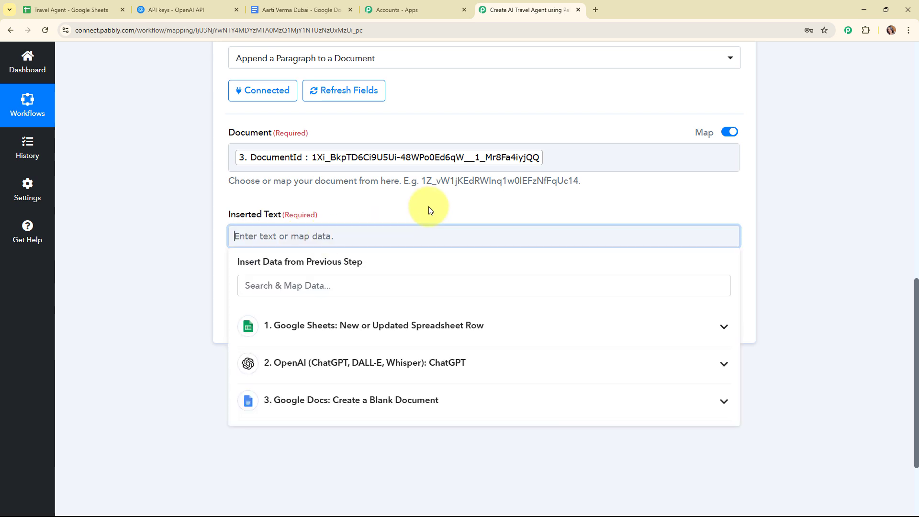
{"action": "scroll", "coordinate": [421, 208], "scroll_direction": "down", "scroll_amount": 3}
{"action": "left_click", "coordinate": [394, 242]}
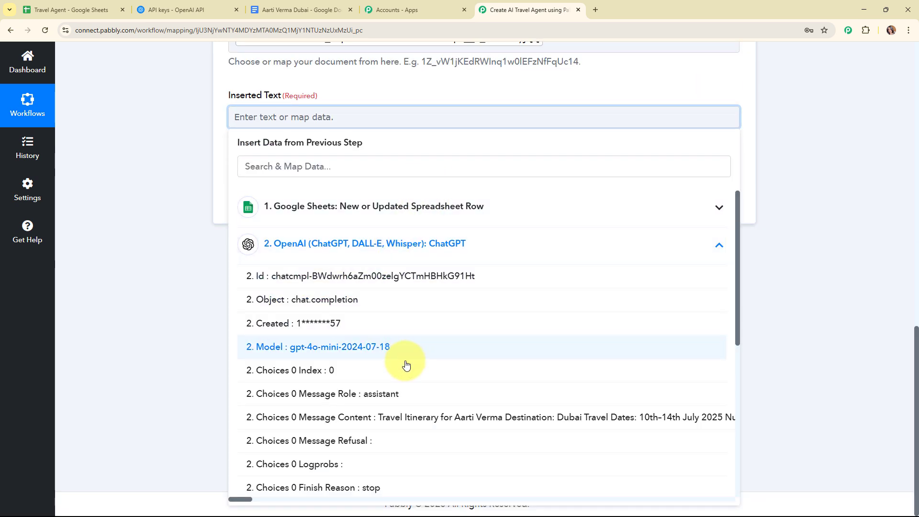
{"action": "left_click", "coordinate": [396, 425]}
{"action": "left_click", "coordinate": [193, 204]}
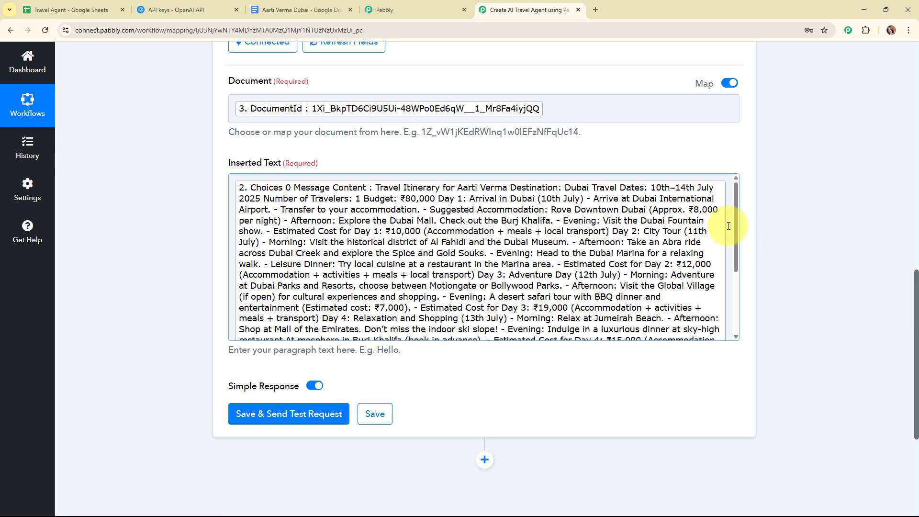
- Save the Append a Paragraph to a Document action with a test request and collapse the action
{"action": "scroll", "coordinate": [764, 212], "scroll_direction": "down", "scroll_amount": 3}
{"action": "left_click", "coordinate": [272, 271]}
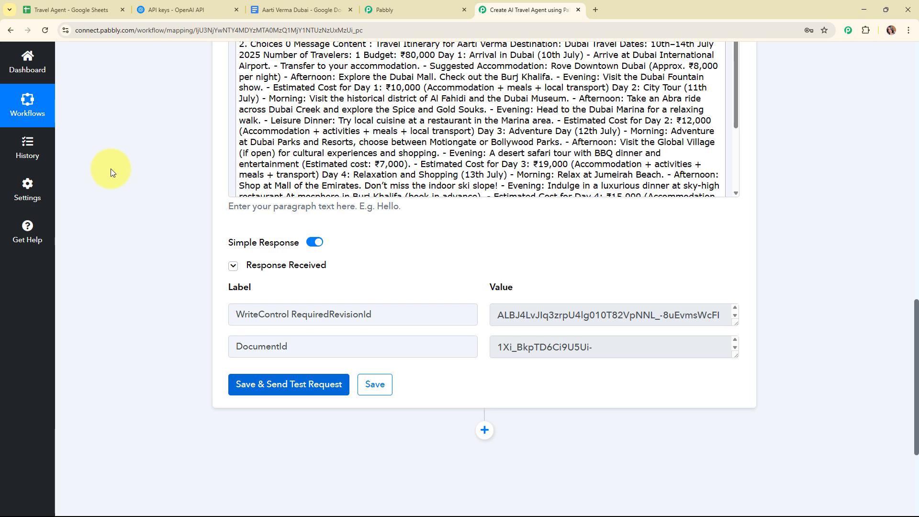
{"action": "scroll", "coordinate": [796, 305], "scroll_direction": "up", "scroll_amount": 9}
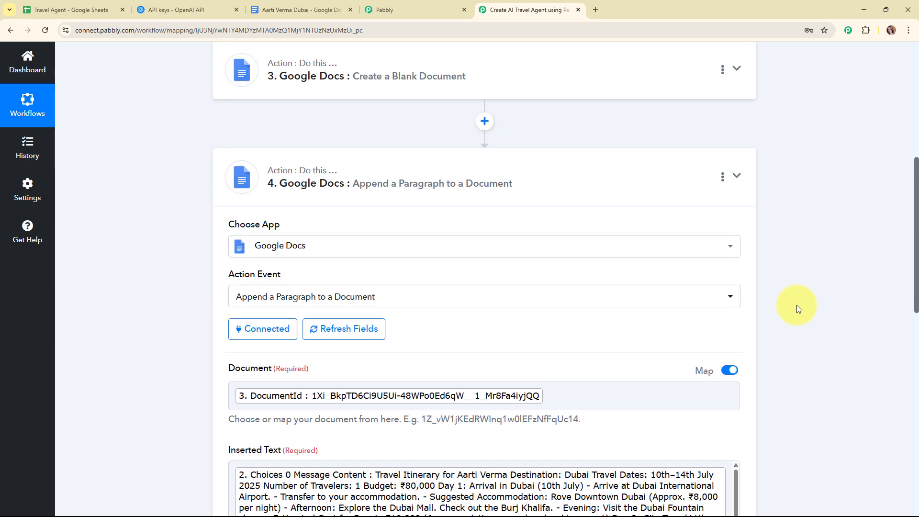
{"action": "left_click", "coordinate": [737, 175]}
{"action": "scroll", "coordinate": [624, 225], "scroll_direction": "up", "scroll_amount": 3}
{"action": "scroll", "coordinate": [624, 225], "scroll_direction": "up", "scroll_amount": 4}
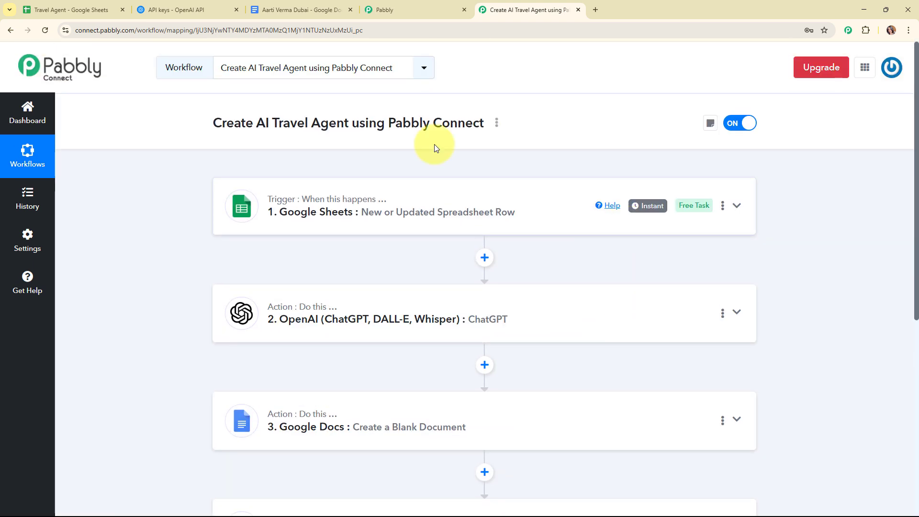
- Switch to the traveler's Google Docs document and read through the appended itinerary from beginning to end
{"action": "left_click", "coordinate": [329, 5]}
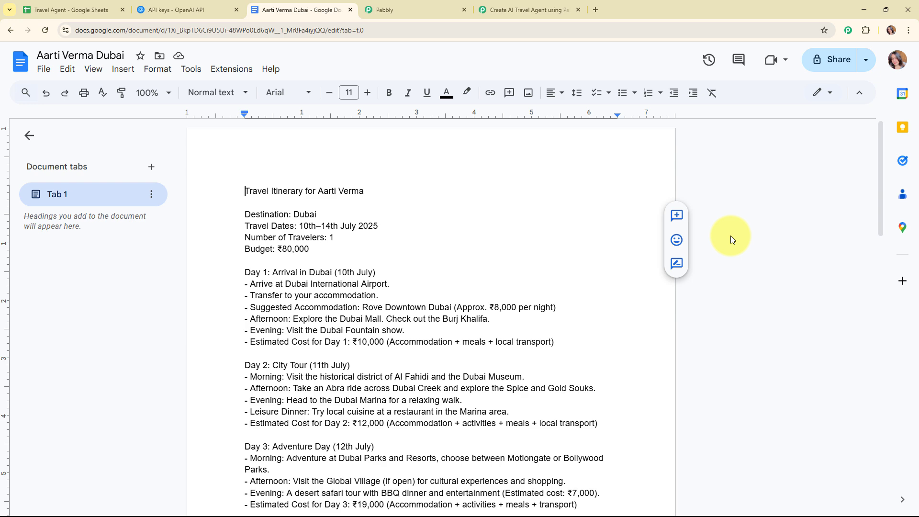
{"action": "scroll", "coordinate": [730, 235], "scroll_direction": "down", "scroll_amount": 10}
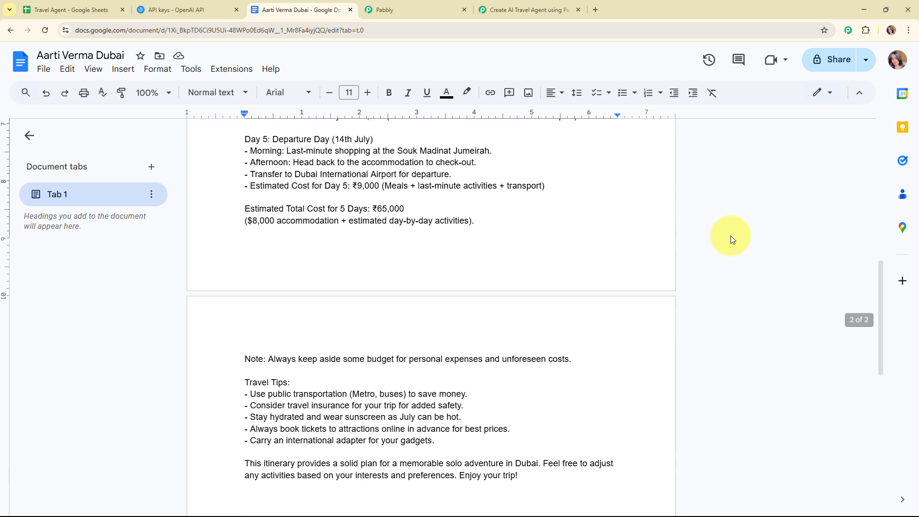
{"action": "scroll", "coordinate": [730, 236], "scroll_direction": "up", "scroll_amount": 10}
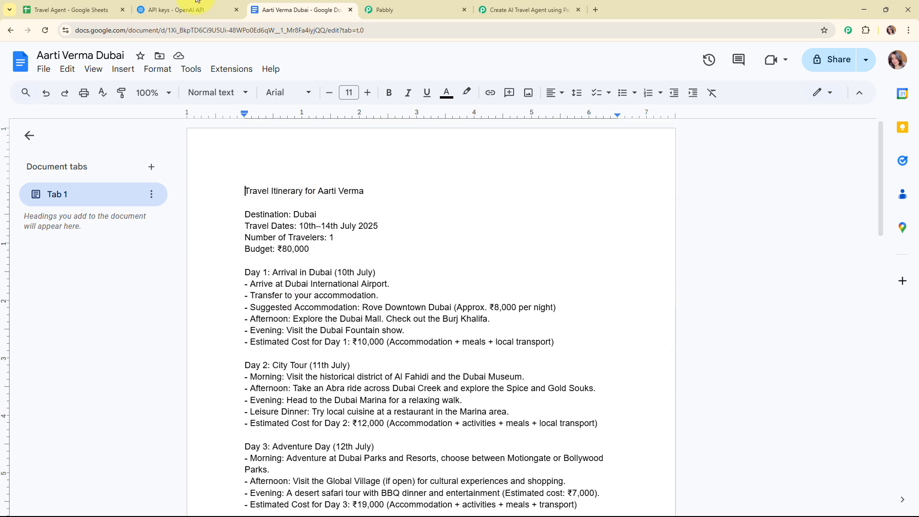
- Switch back to Pabbly Connect and review the workflow's title, Google Sheets trigger, ChatGPT action and two Google Docs actions
{"action": "left_click", "coordinate": [520, 8]}
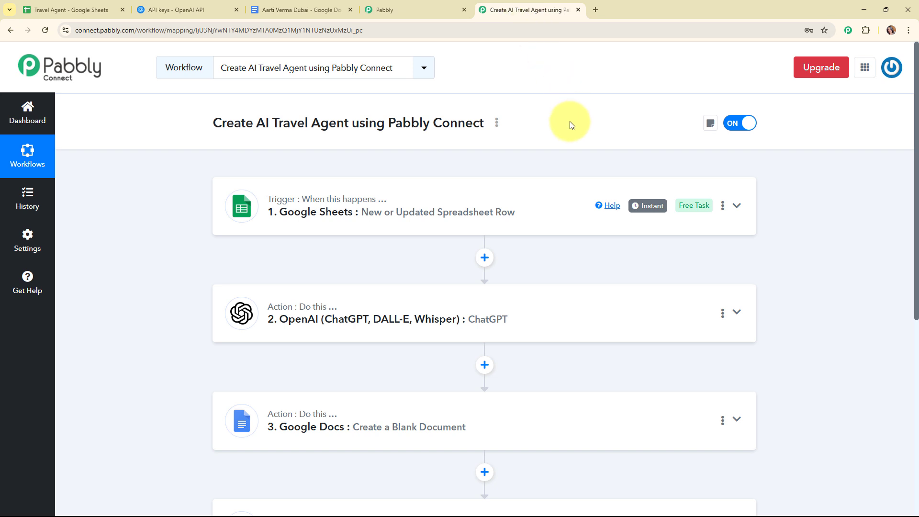
{"action": "scroll", "coordinate": [569, 125], "scroll_direction": "down", "scroll_amount": 2}
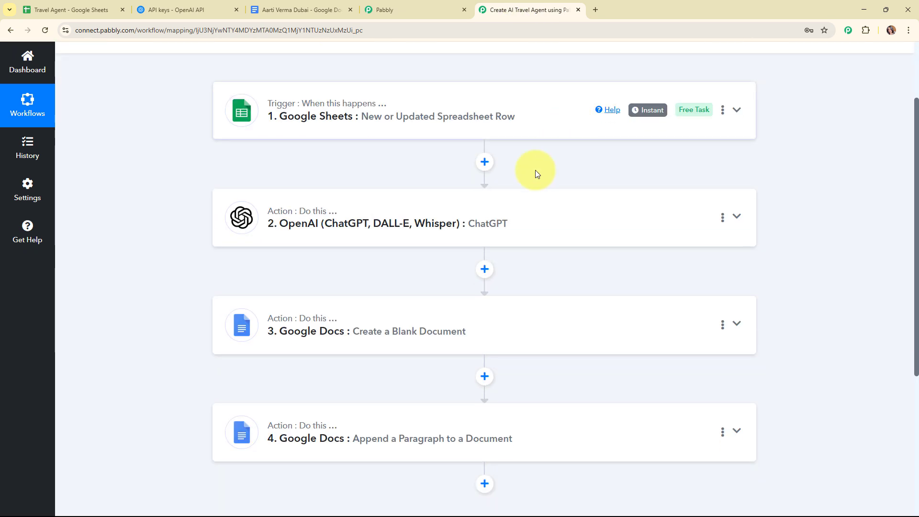
{"action": "scroll", "coordinate": [321, 137], "scroll_direction": "down", "scroll_amount": 1}
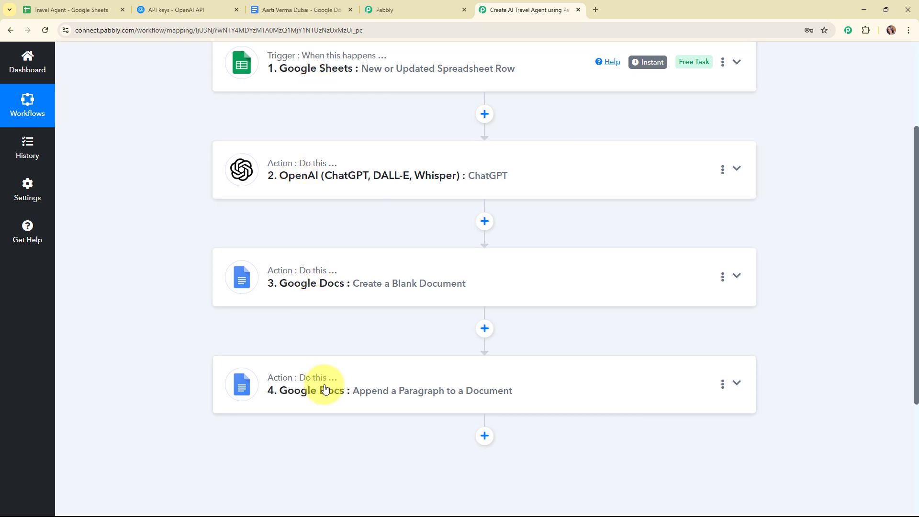
{"action": "scroll", "coordinate": [323, 383], "scroll_direction": "up", "scroll_amount": 3}
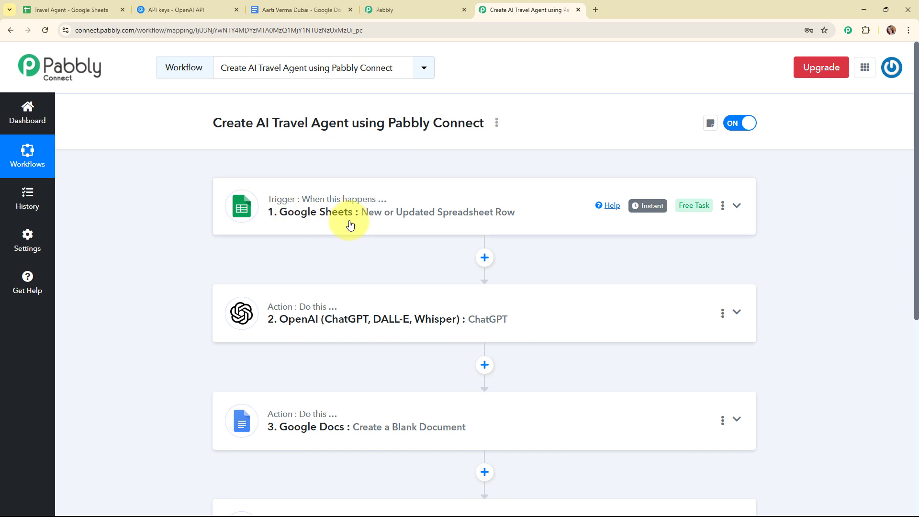
{"action": "scroll", "coordinate": [349, 225], "scroll_direction": "down", "scroll_amount": 2}
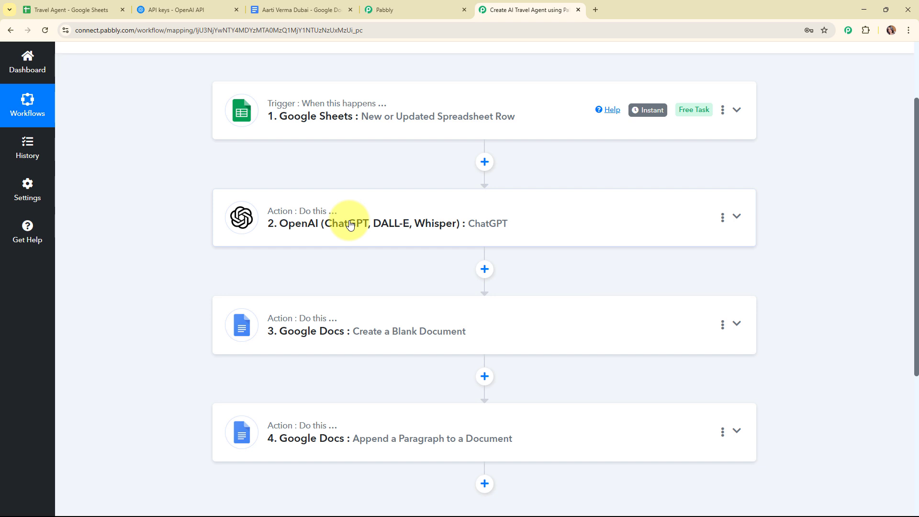
{"action": "scroll", "coordinate": [350, 224], "scroll_direction": "down", "scroll_amount": 2}
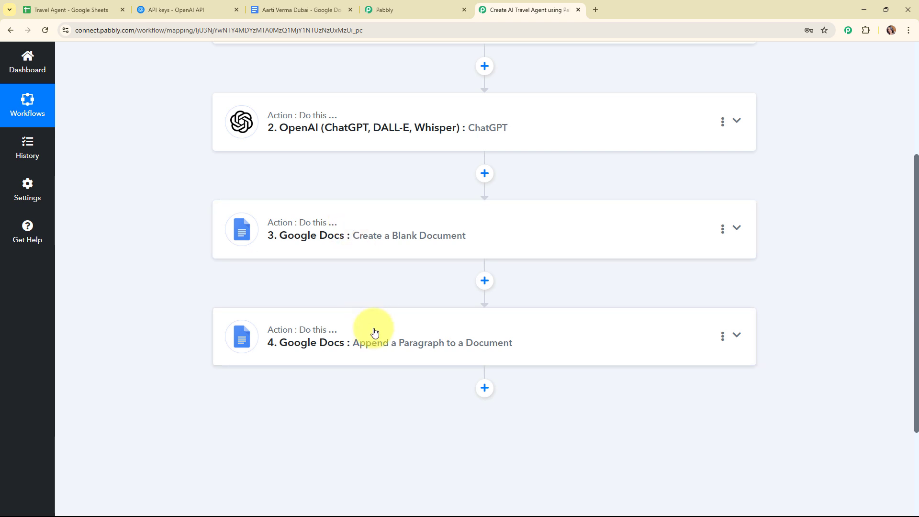
{"action": "scroll", "coordinate": [374, 332], "scroll_direction": "up", "scroll_amount": 5}
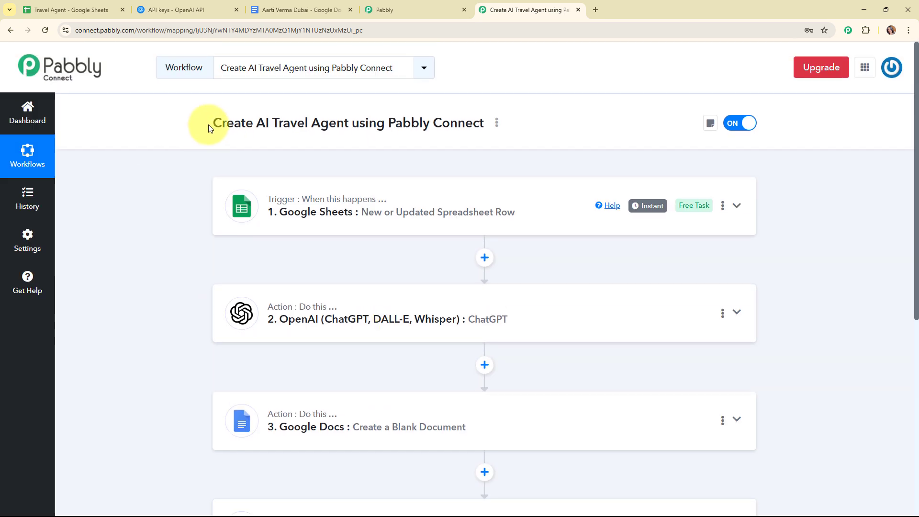
{"action": "left_click_drag", "start_coordinate": [208, 128], "coordinate": [488, 122]}
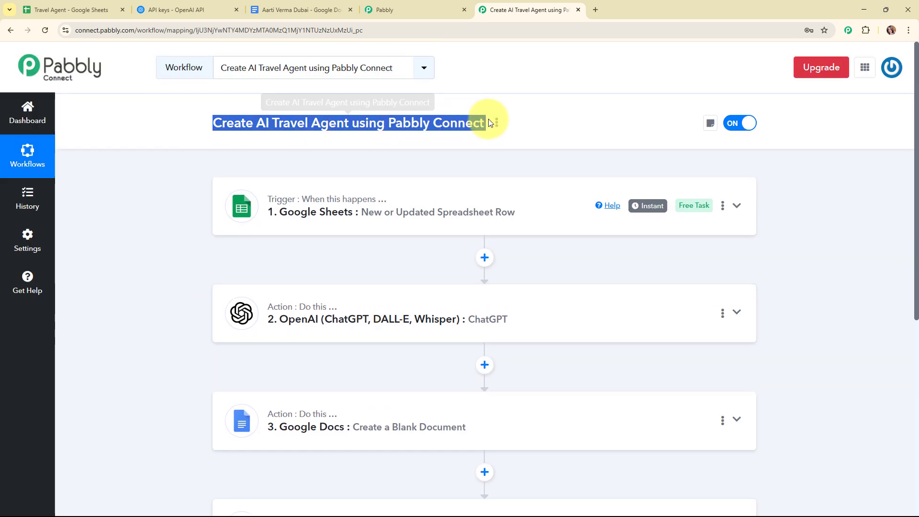
{"action": "left_click", "coordinate": [495, 166]}
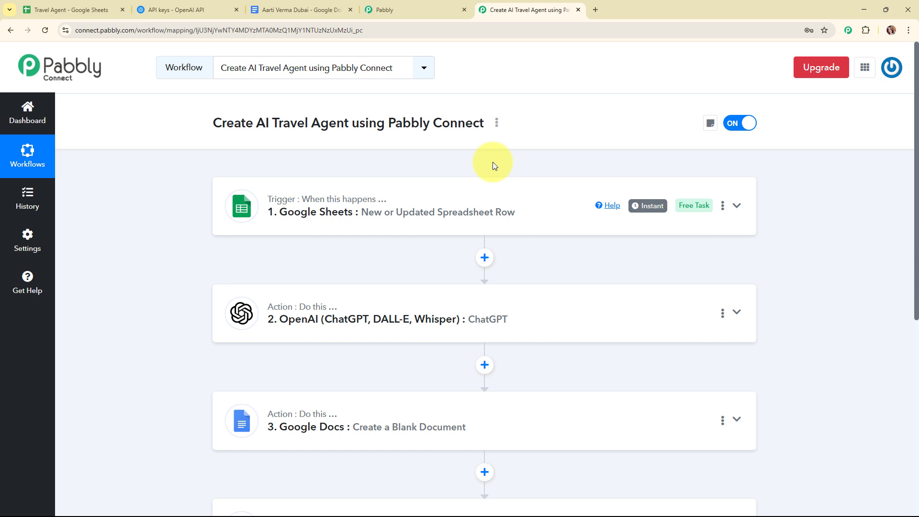